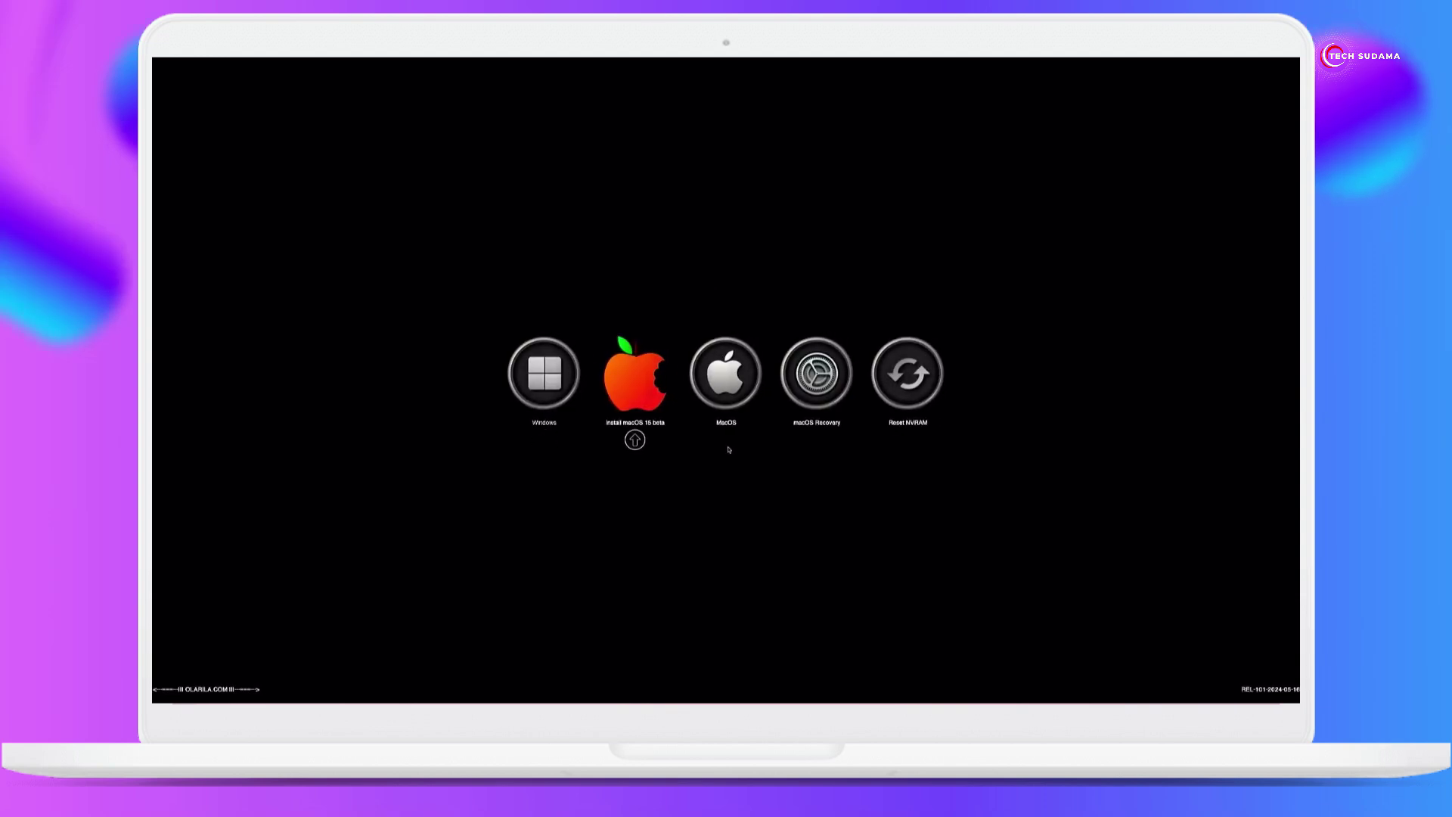
Step: Boot from the OpenCore picker into Windows and open the Downloads folder
{"action": "left_click", "coordinate": [726, 434]}
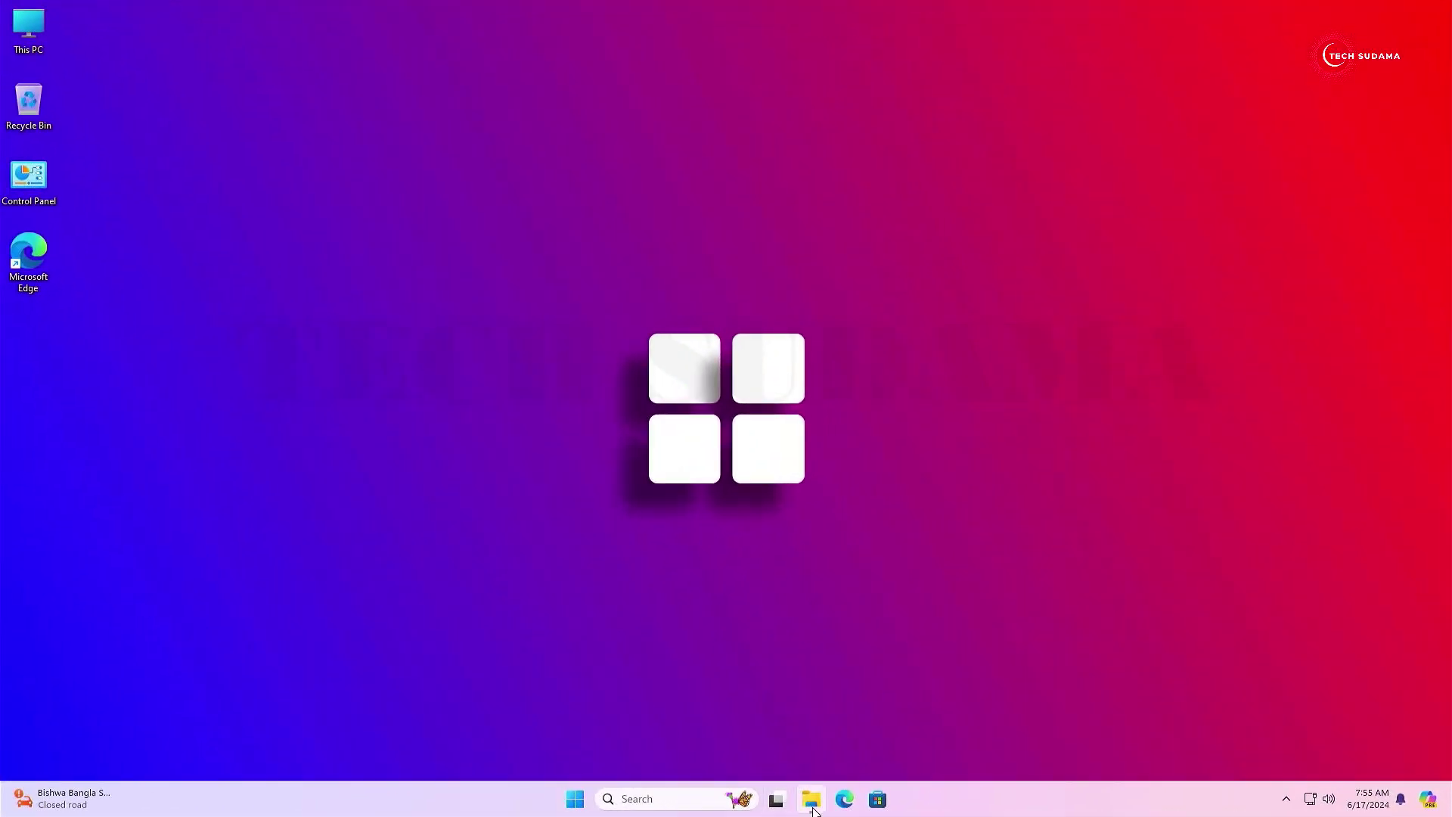
{"action": "left_click", "coordinate": [812, 802]}
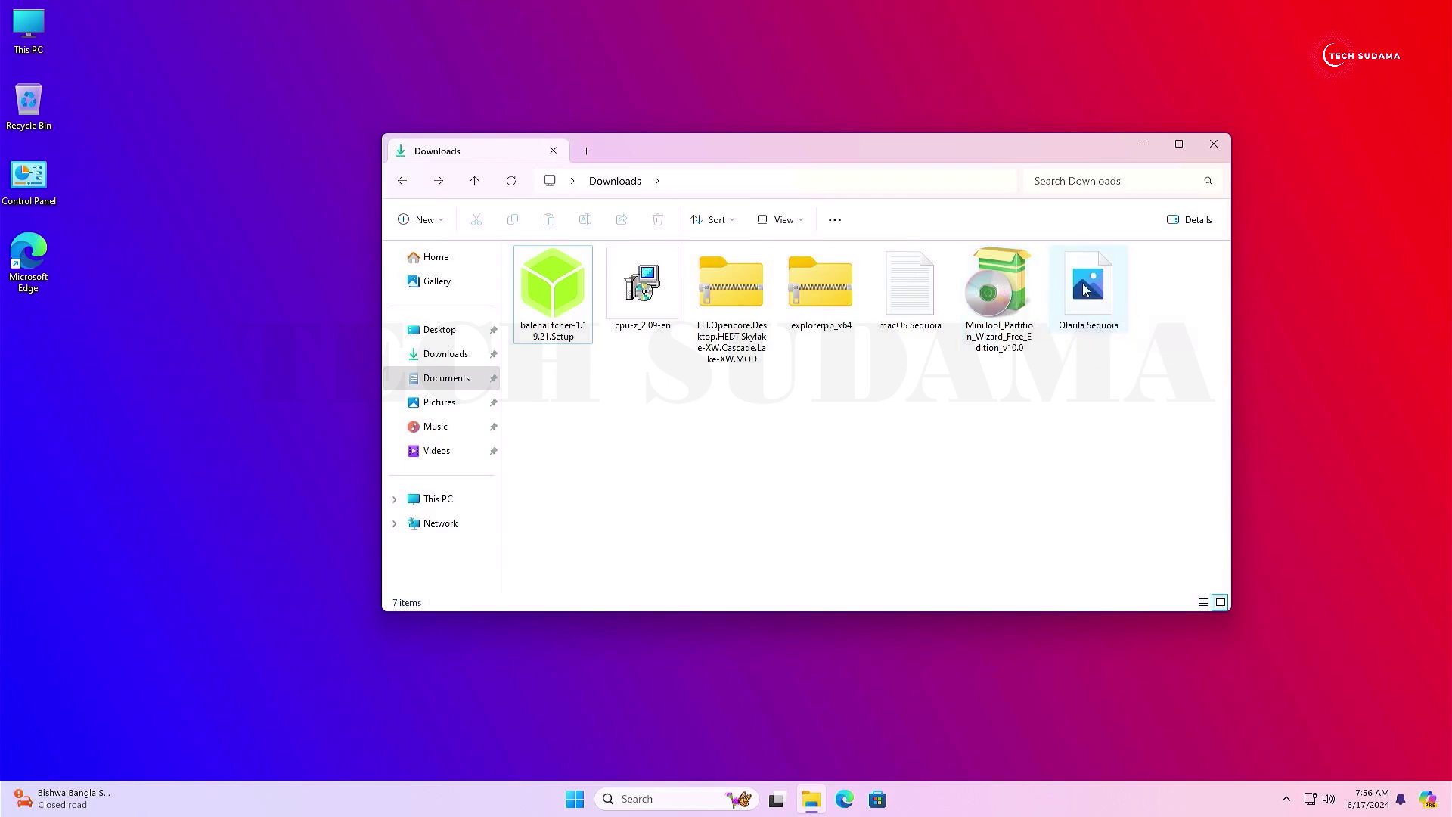
Step: Install CPU-Z from Downloads and run it to identify the Intel Core i3-6100T Skylake CPU
{"action": "left_click_drag", "start_coordinate": [565, 372], "coordinate": [1177, 312]}
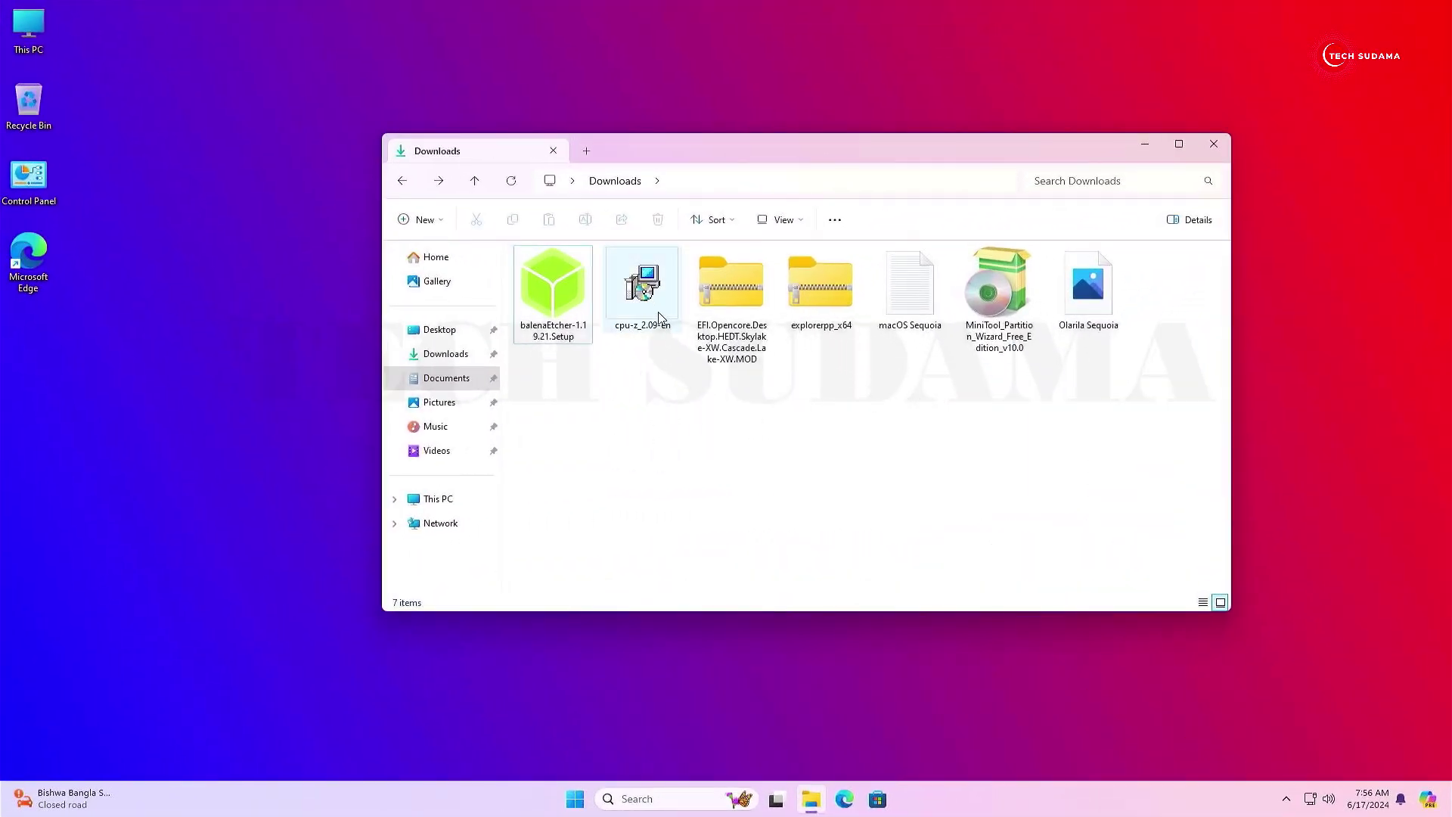
{"action": "double_click", "coordinate": [648, 285]}
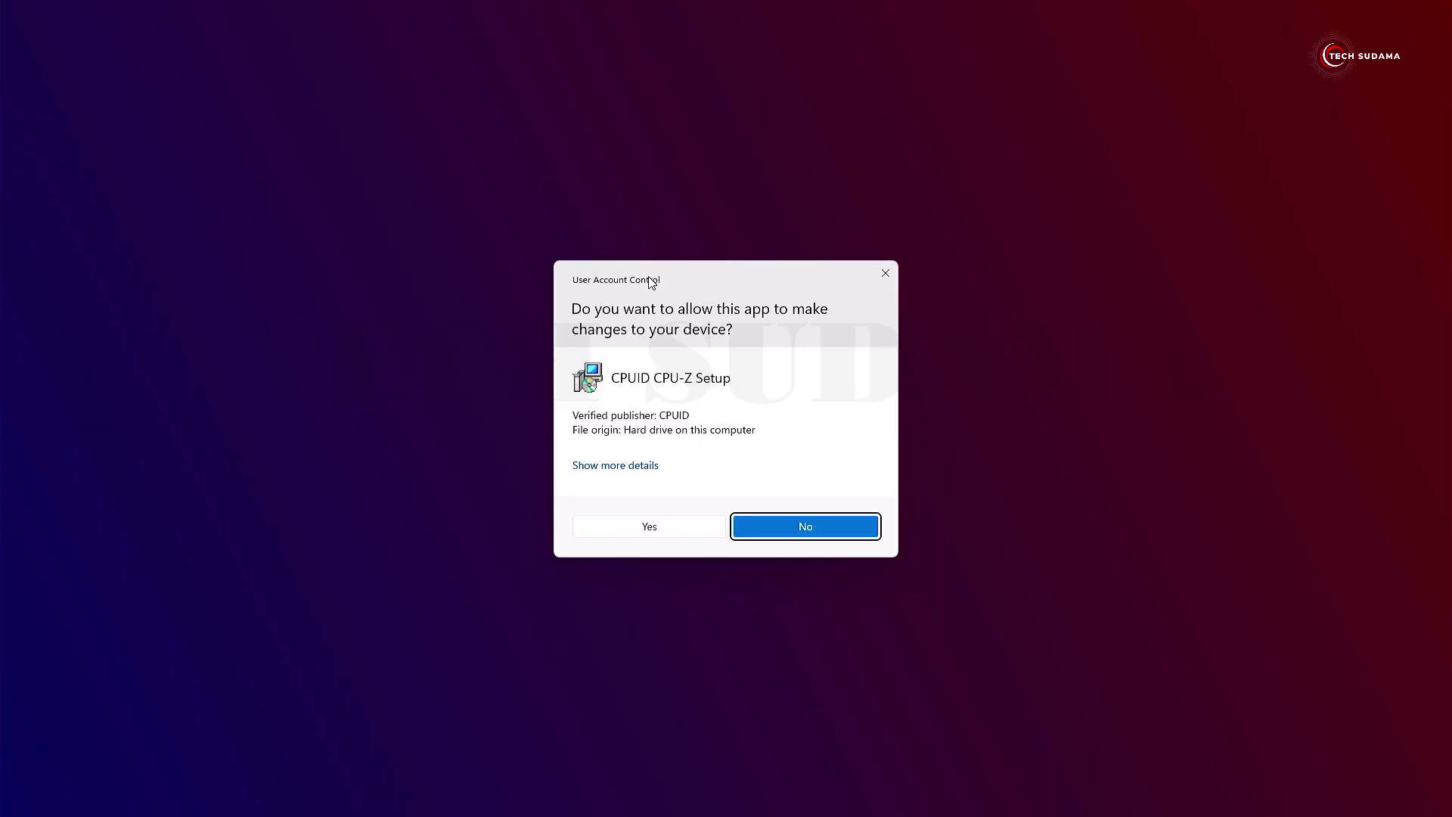
{"action": "left_click", "coordinate": [670, 531]}
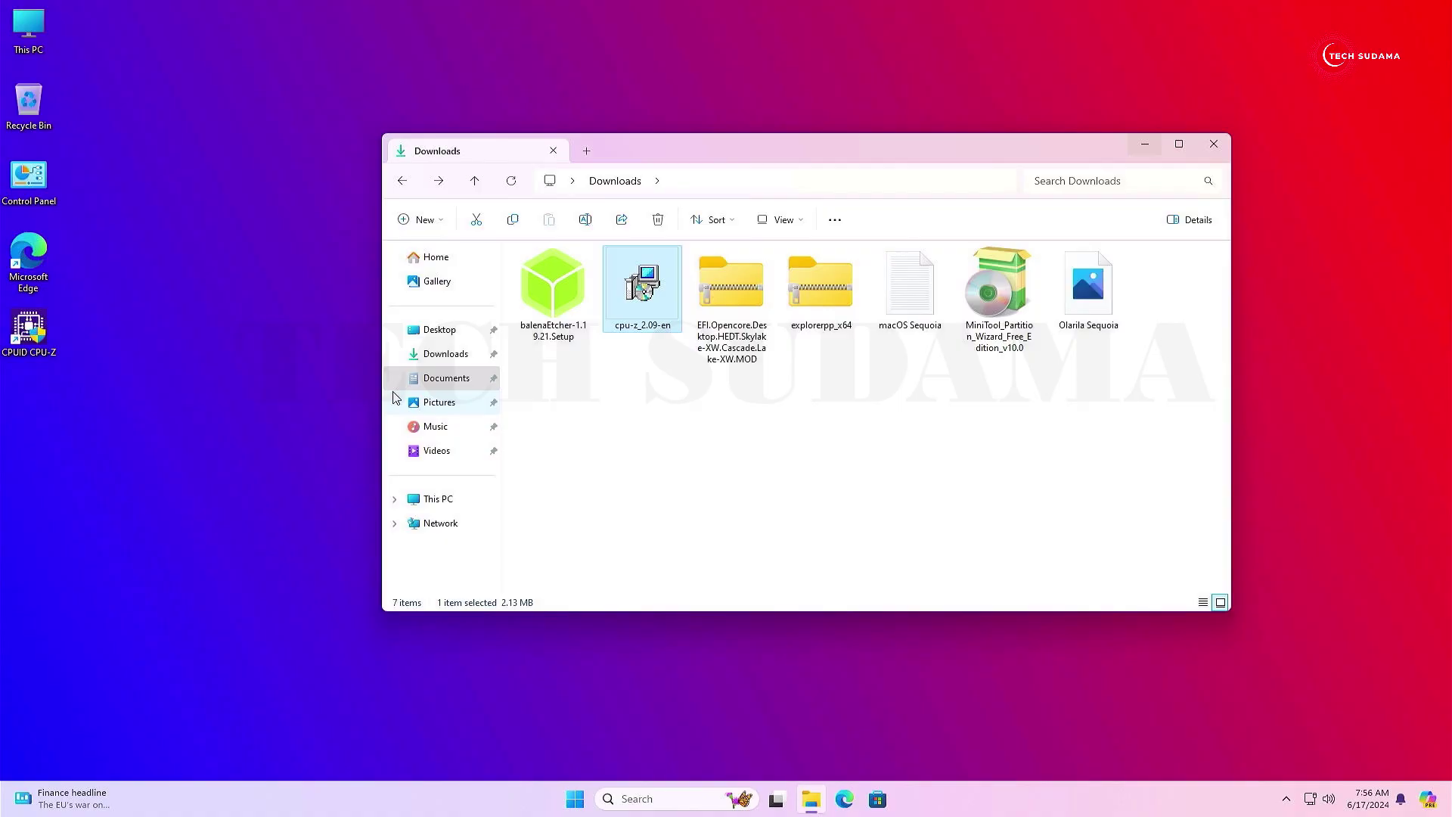
{"action": "left_click", "coordinate": [25, 322]}
{"action": "left_click", "coordinate": [617, 527]}
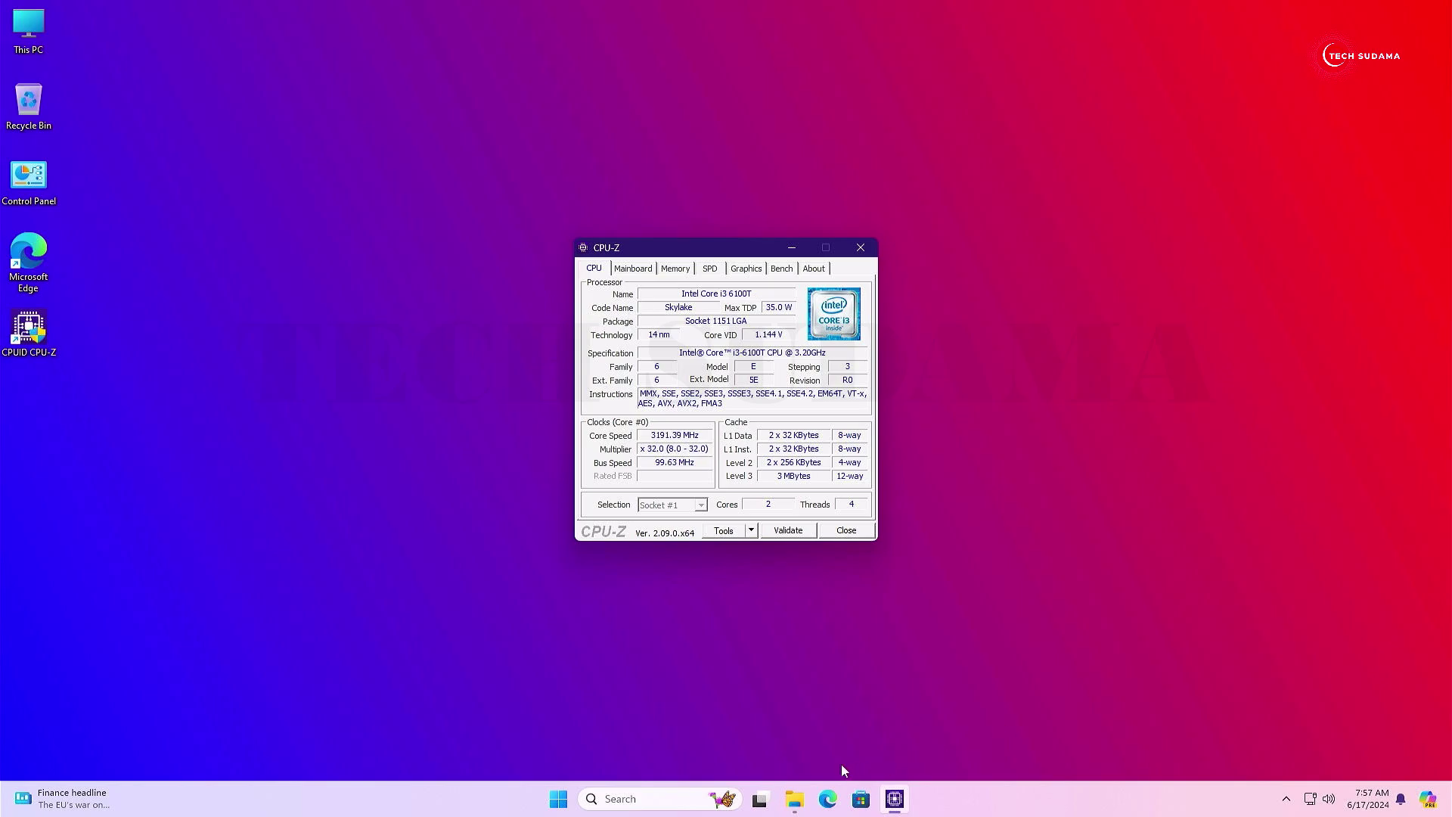
{"action": "left_click", "coordinate": [828, 799]}
Step: Search for 'olarila' and open the EFI folders topic under Vanilla Images on olarila.com
{"action": "type", "text": "olarila"}
{"action": "key", "text": "Return"}
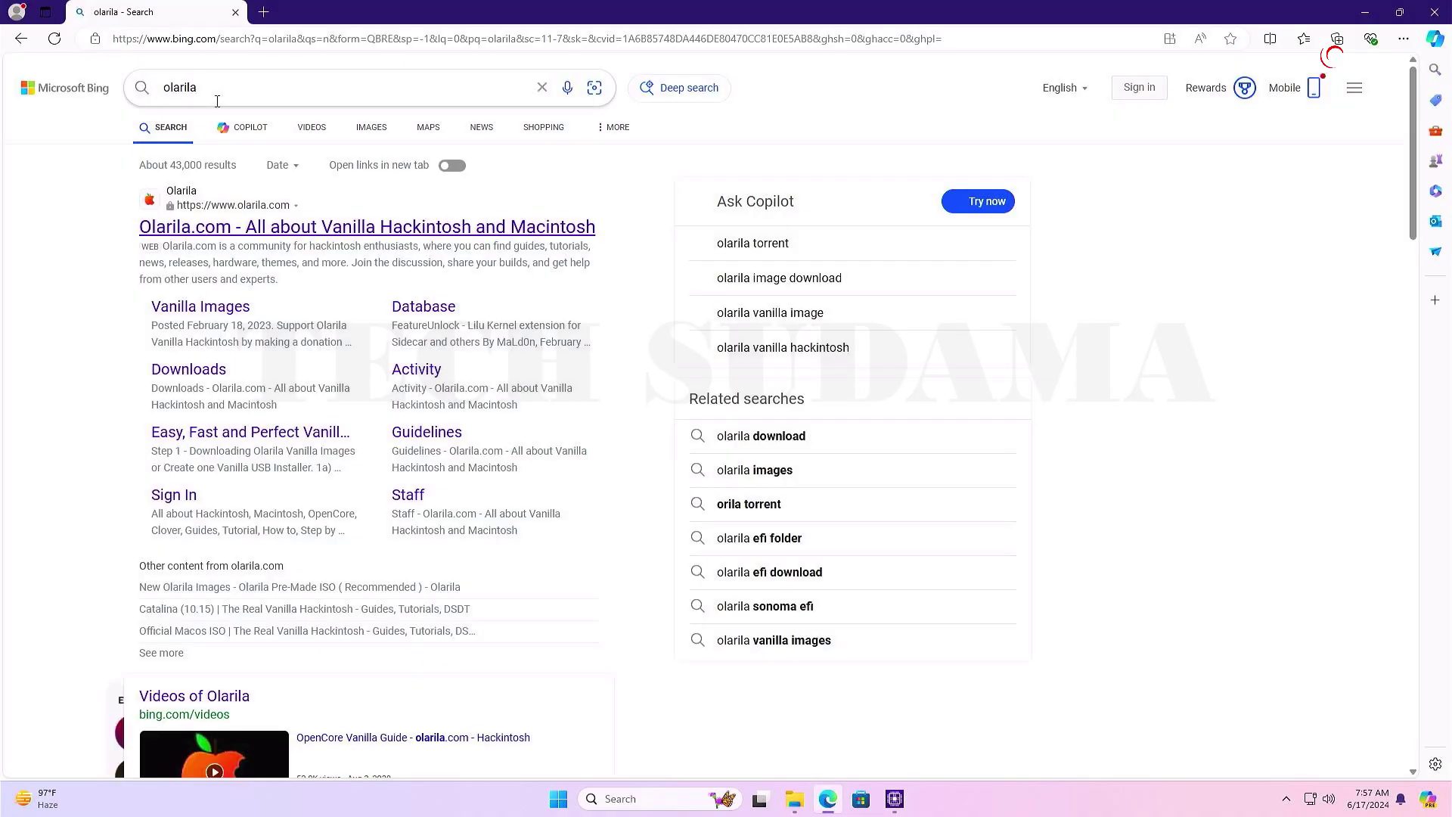
{"action": "left_click", "coordinate": [219, 234]}
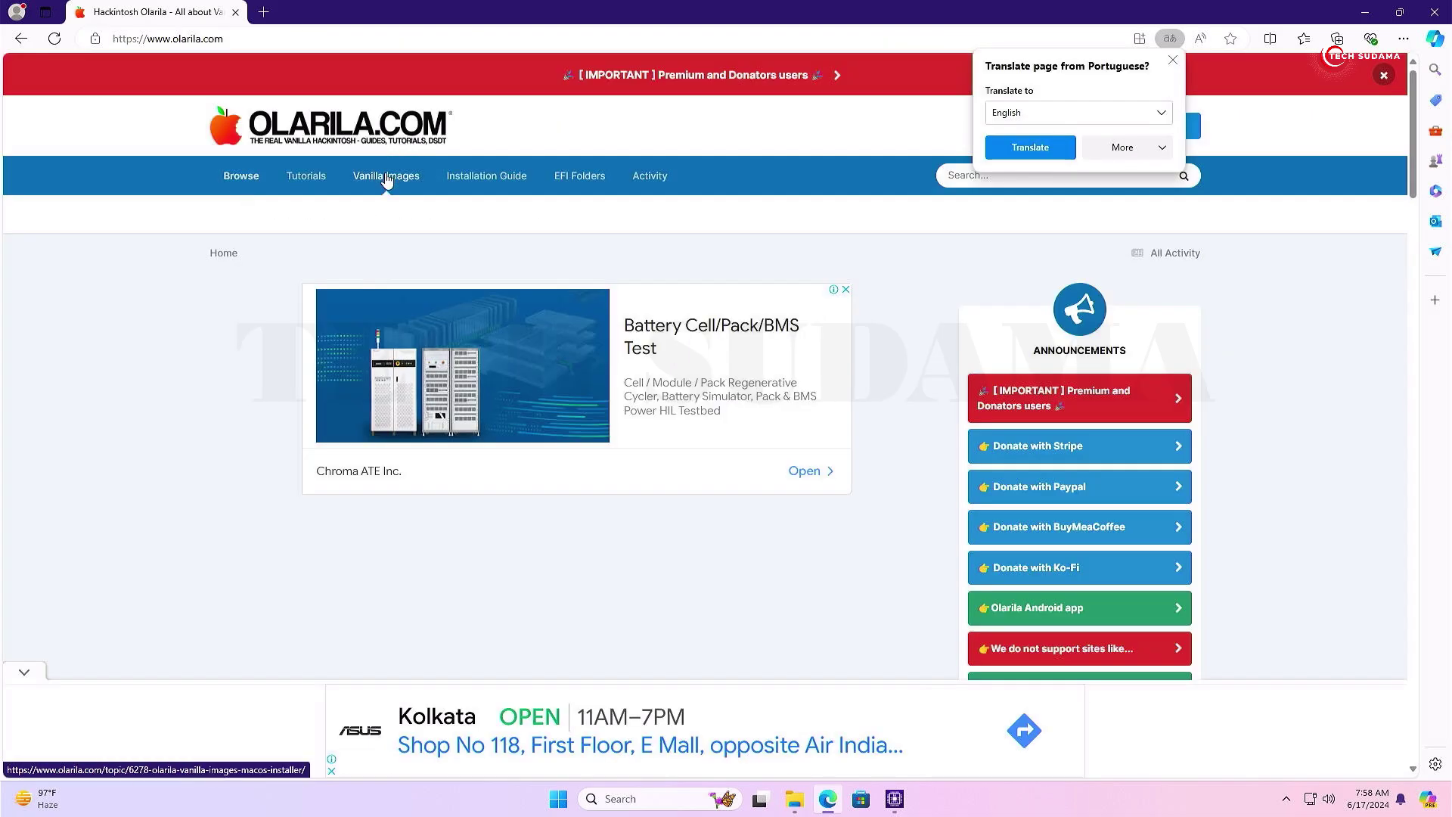
{"action": "left_click", "coordinate": [387, 177]}
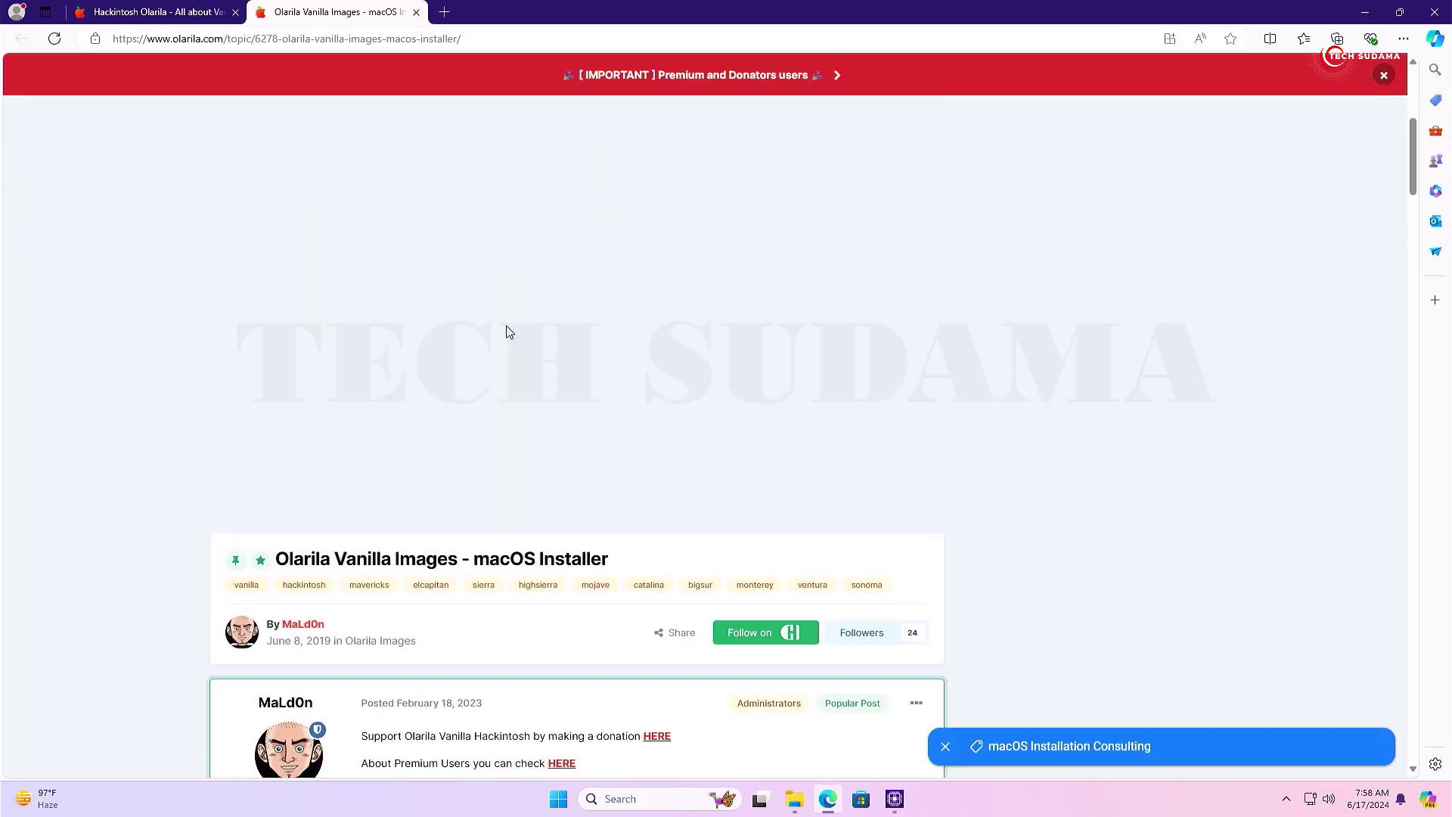
{"action": "scroll", "coordinate": [464, 224], "scroll_direction": "down", "scroll_amount": 10}
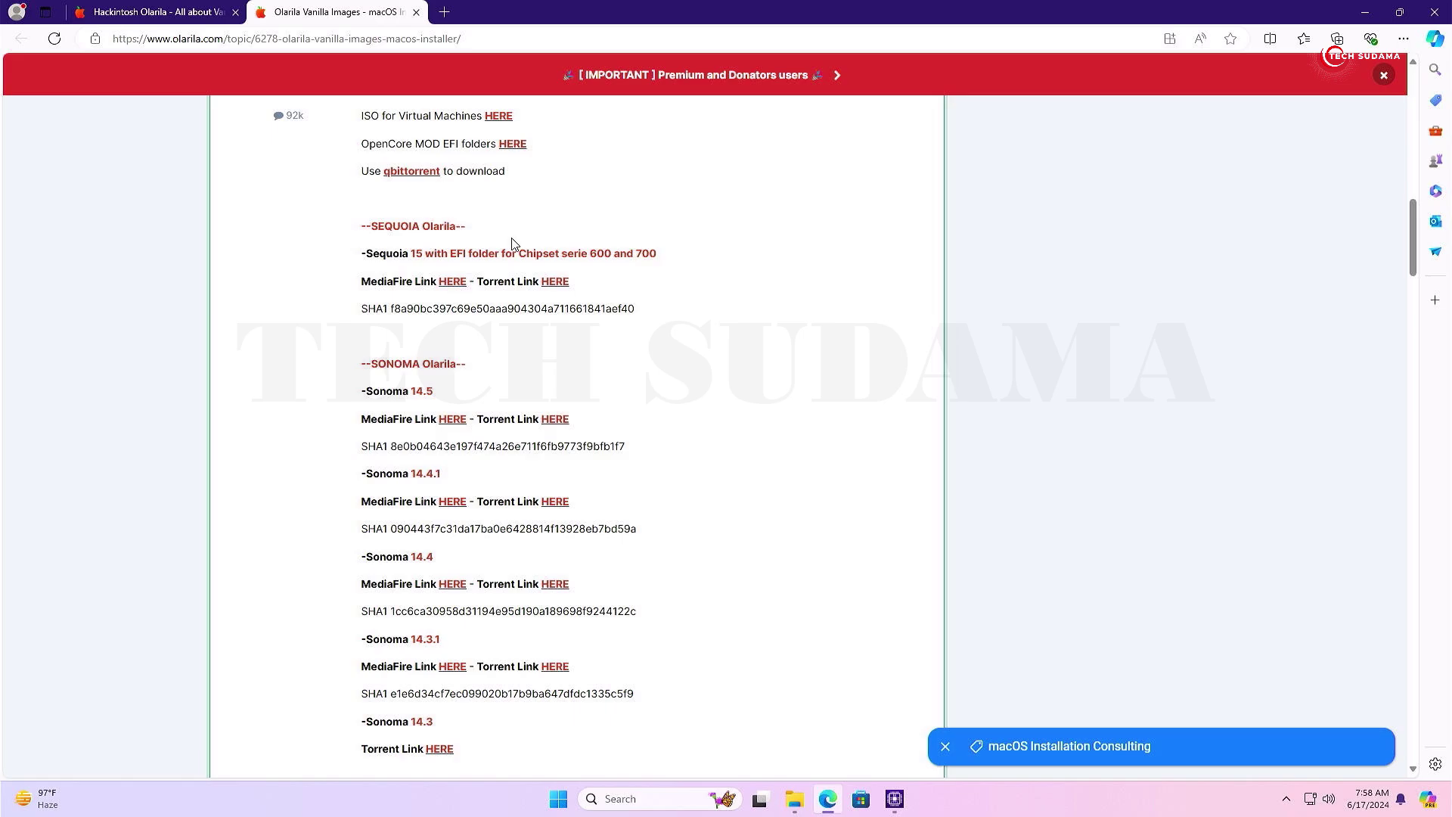
{"action": "scroll", "coordinate": [511, 241], "scroll_direction": "up", "scroll_amount": 15}
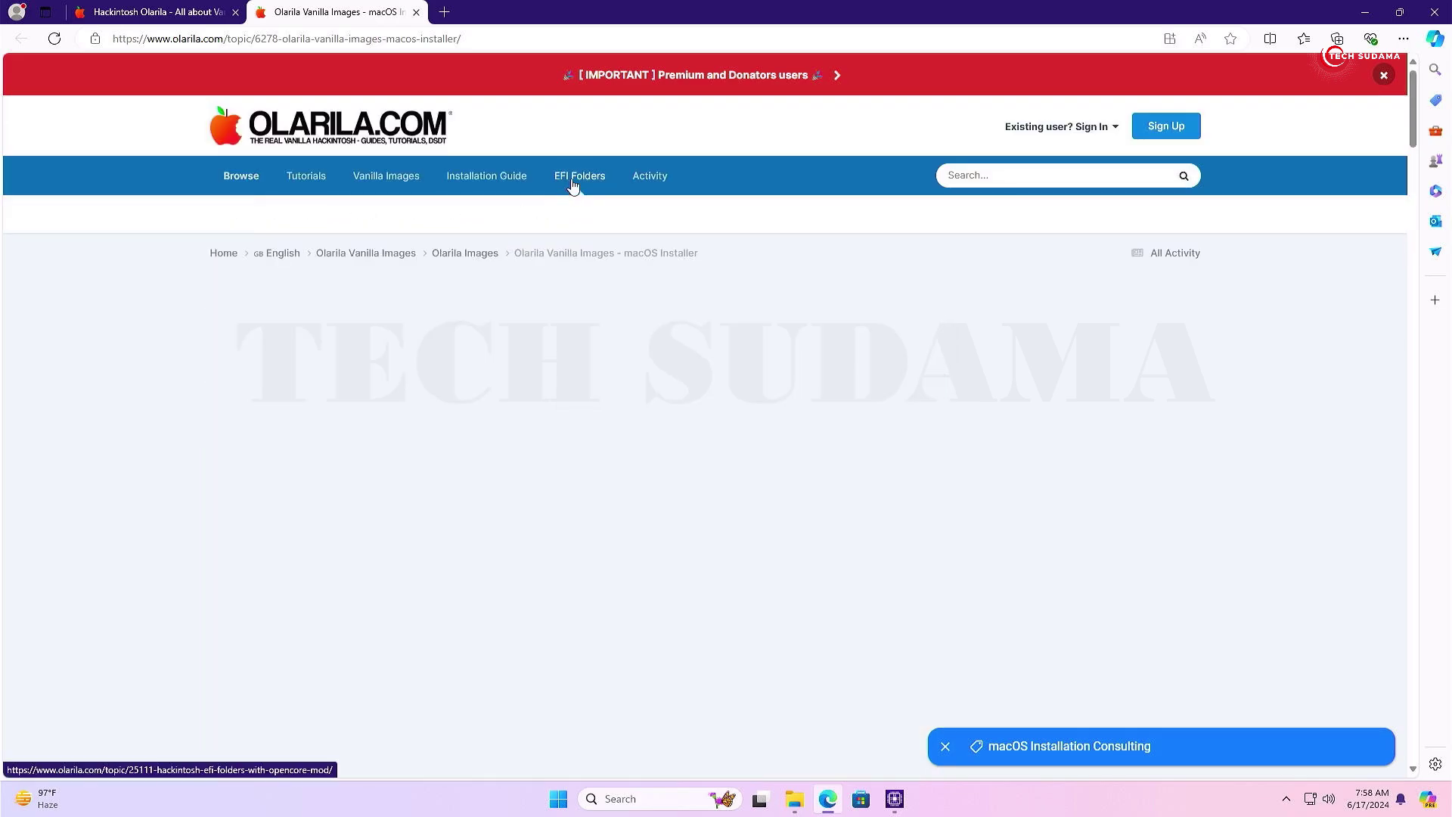
{"action": "left_click", "coordinate": [572, 176]}
{"action": "scroll", "coordinate": [687, 327], "scroll_direction": "down", "scroll_amount": 7}
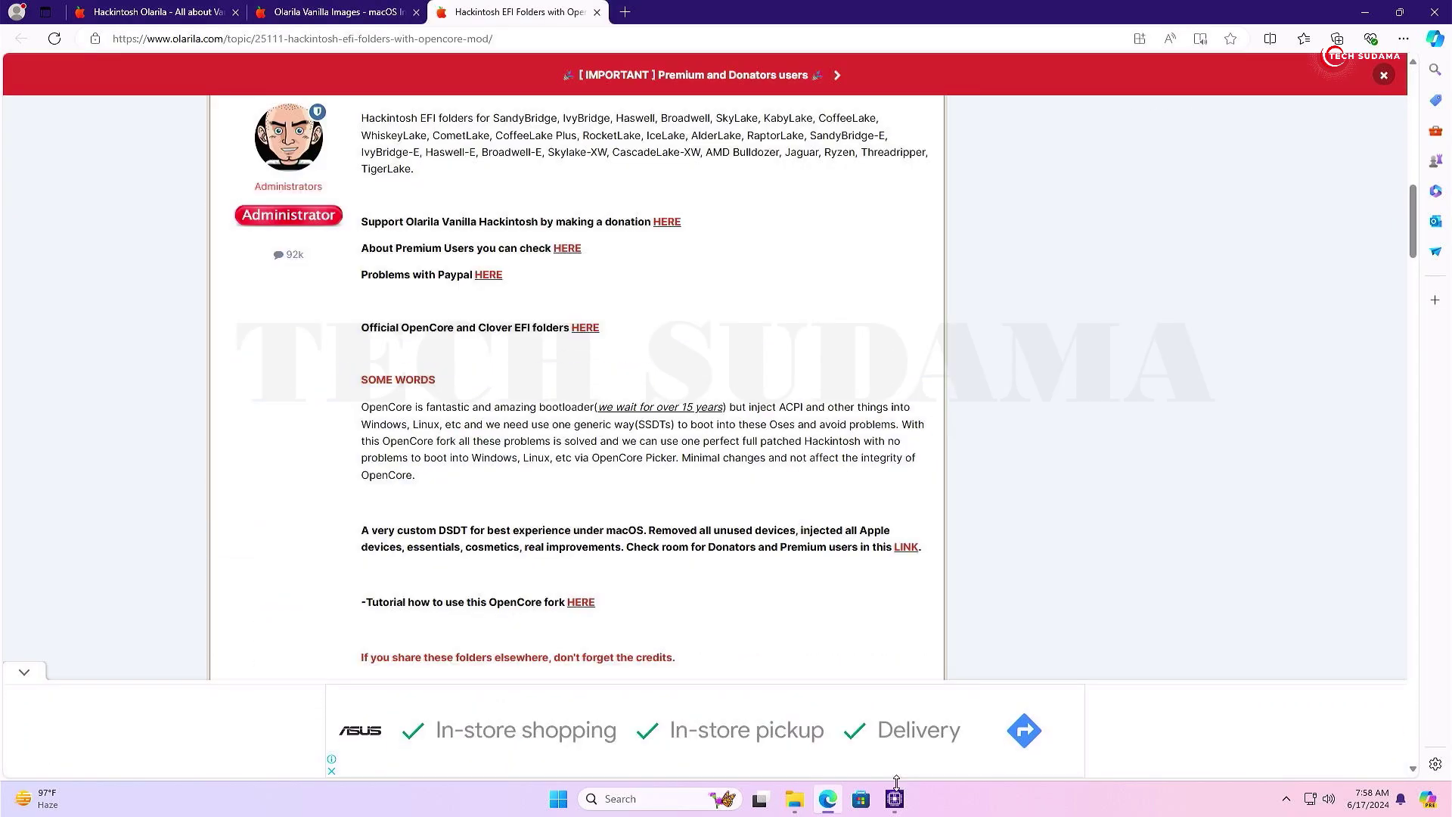
Step: Compare with CPU-Z, scroll to the OPENCORE DESKTOP SkyLake entry, then close Edge
{"action": "left_click", "coordinate": [895, 801]}
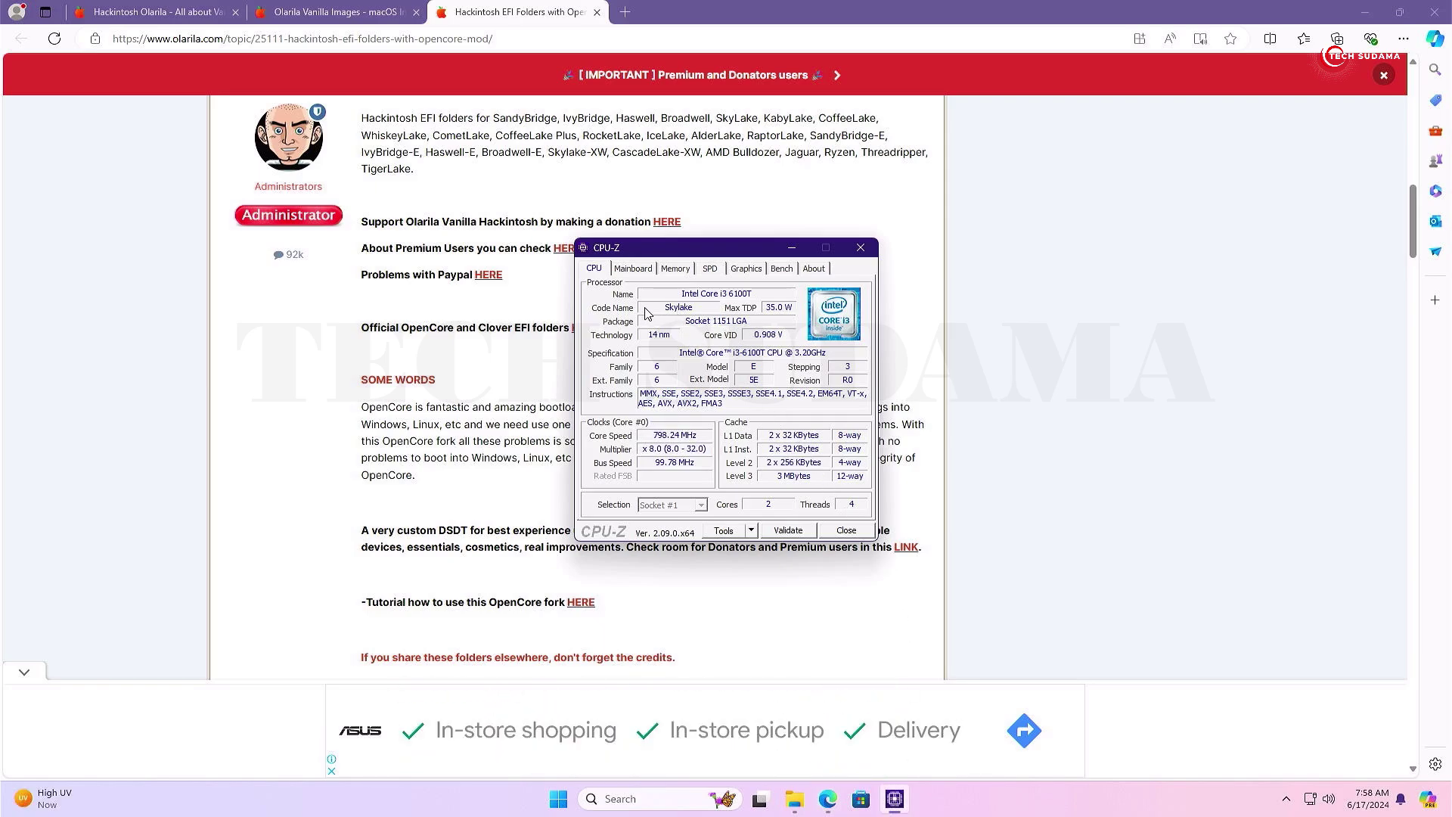
{"action": "left_click", "coordinate": [639, 559]}
{"action": "scroll", "coordinate": [636, 468], "scroll_direction": "down", "scroll_amount": 7}
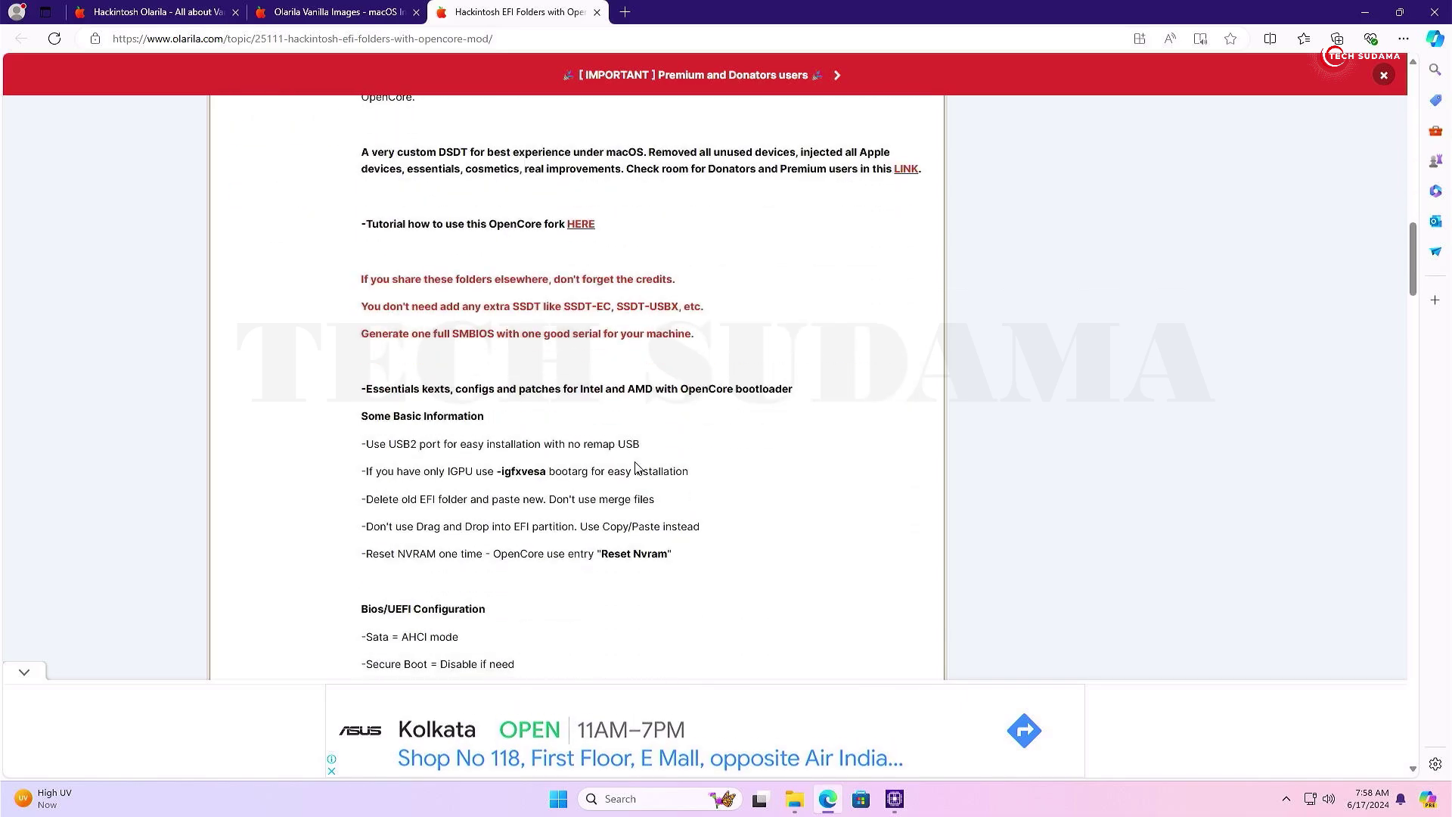
{"action": "scroll", "coordinate": [636, 467], "scroll_direction": "down", "scroll_amount": 9}
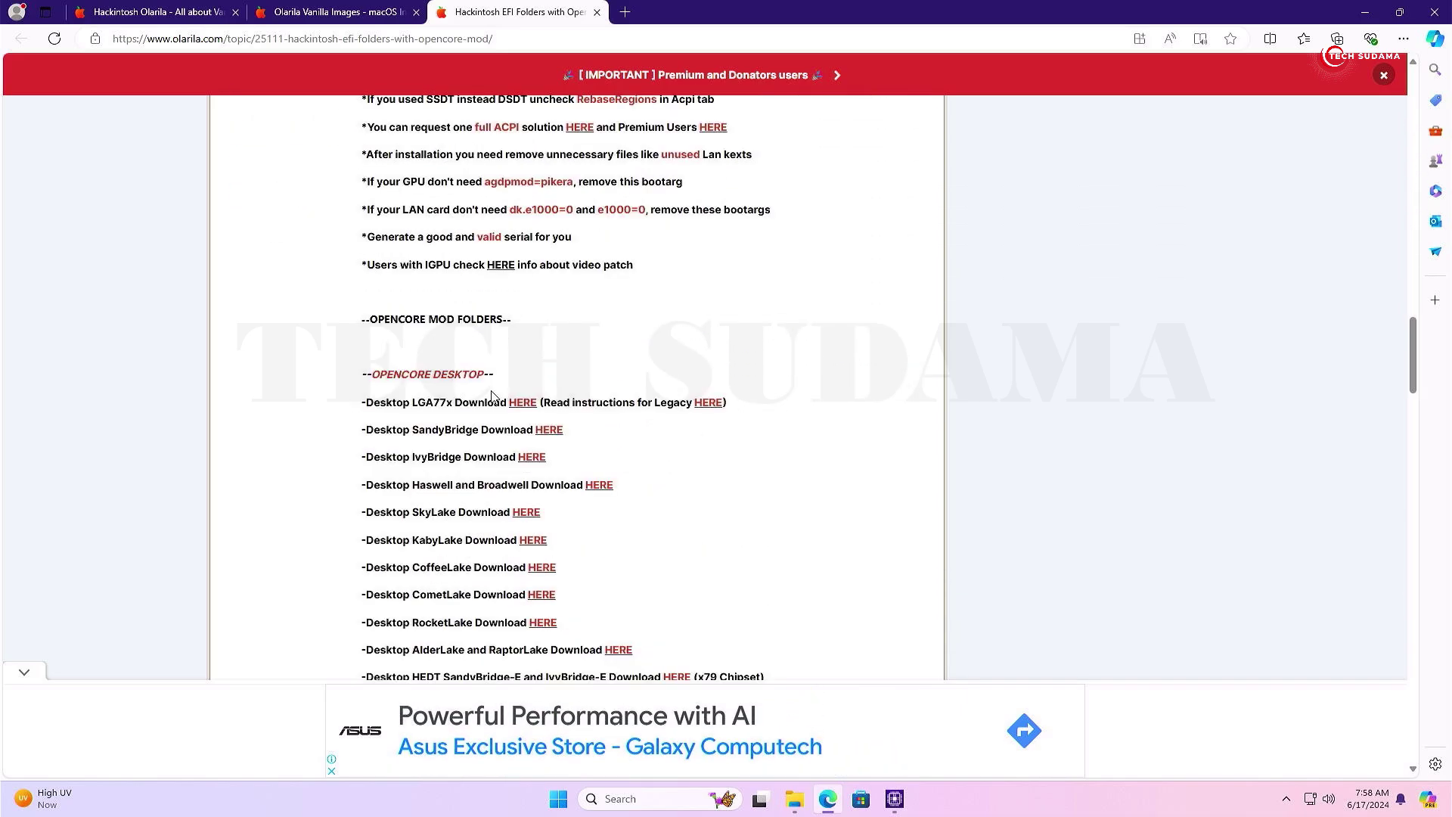
{"action": "scroll", "coordinate": [446, 376], "scroll_direction": "down", "scroll_amount": 1}
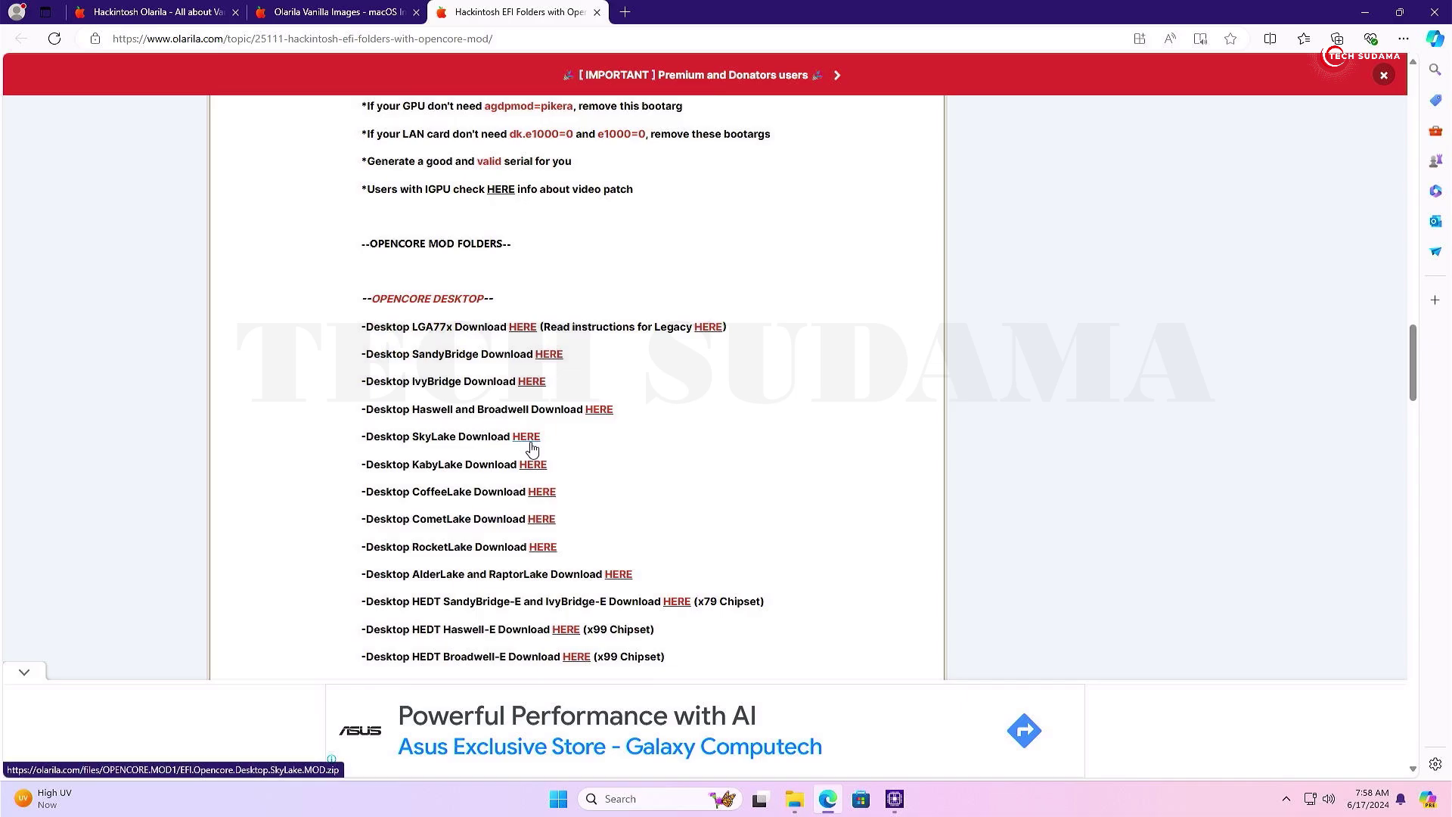
{"action": "left_click", "coordinate": [1436, 12]}
{"action": "left_click", "coordinate": [894, 798]}
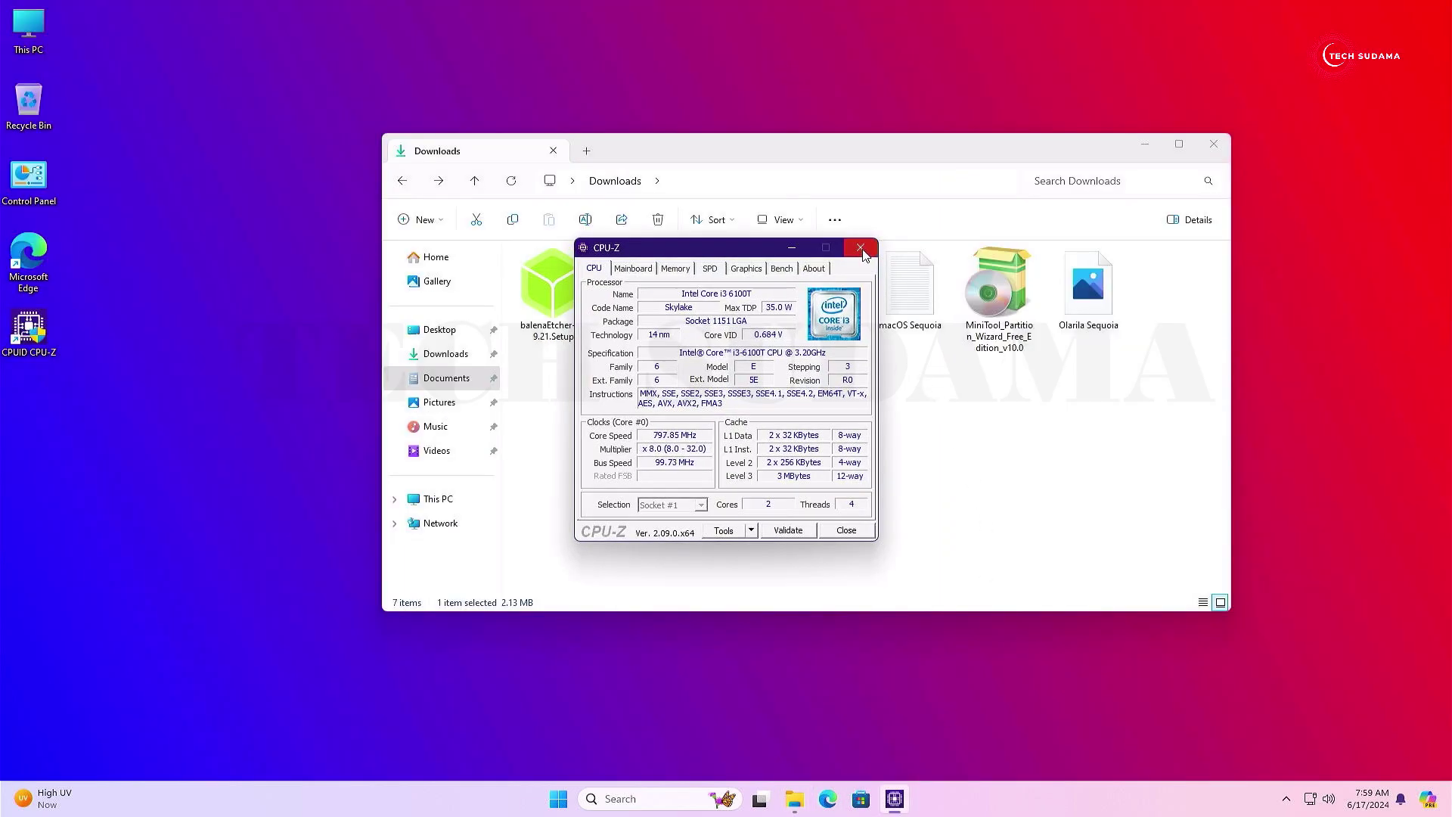
Step: Close CPU-Z and put the explorerpp_x64 and EFI folders on the Desktop
{"action": "left_click", "coordinate": [862, 249]}
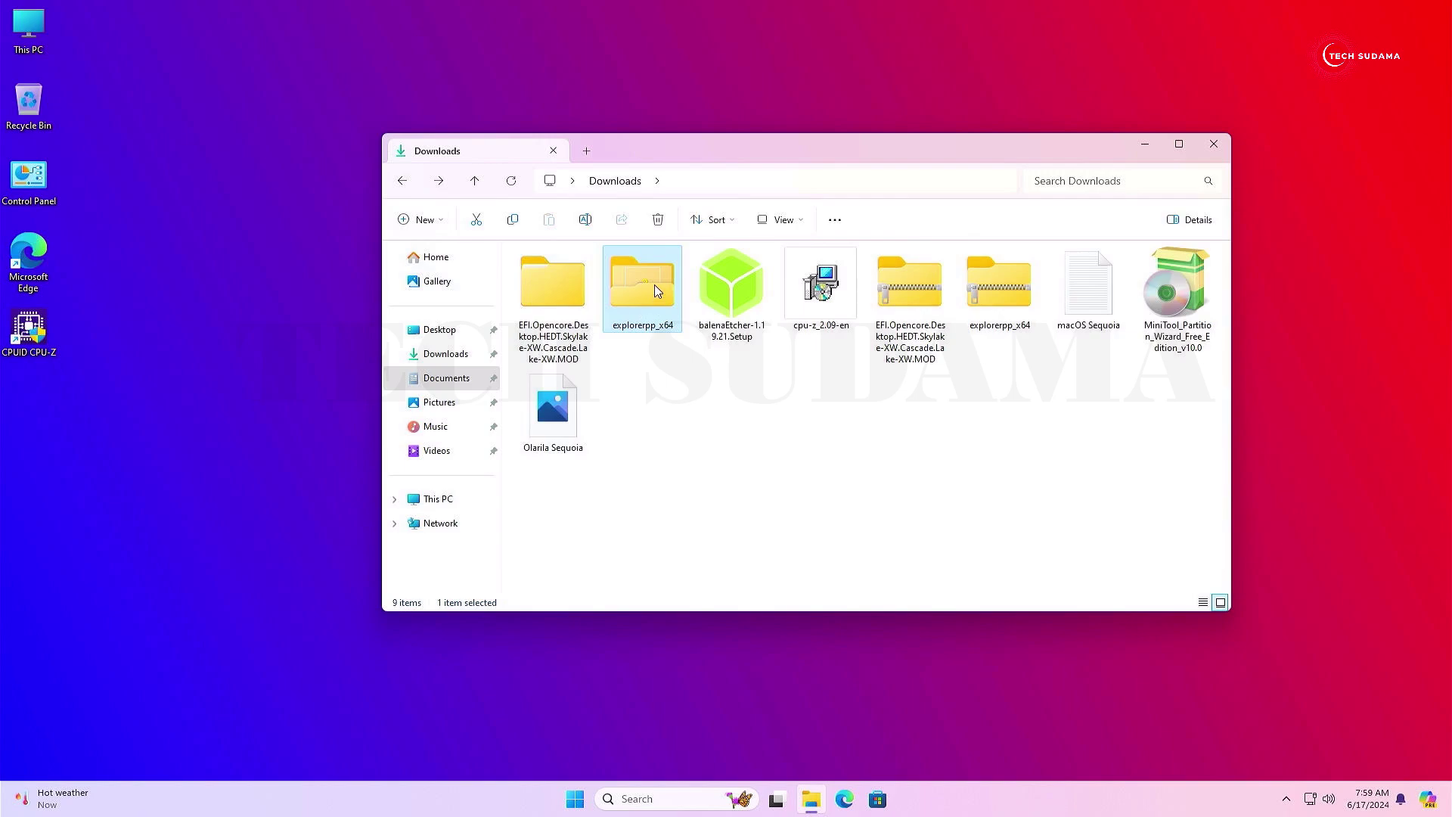
{"action": "left_click_drag", "start_coordinate": [655, 284], "coordinate": [91, 408]}
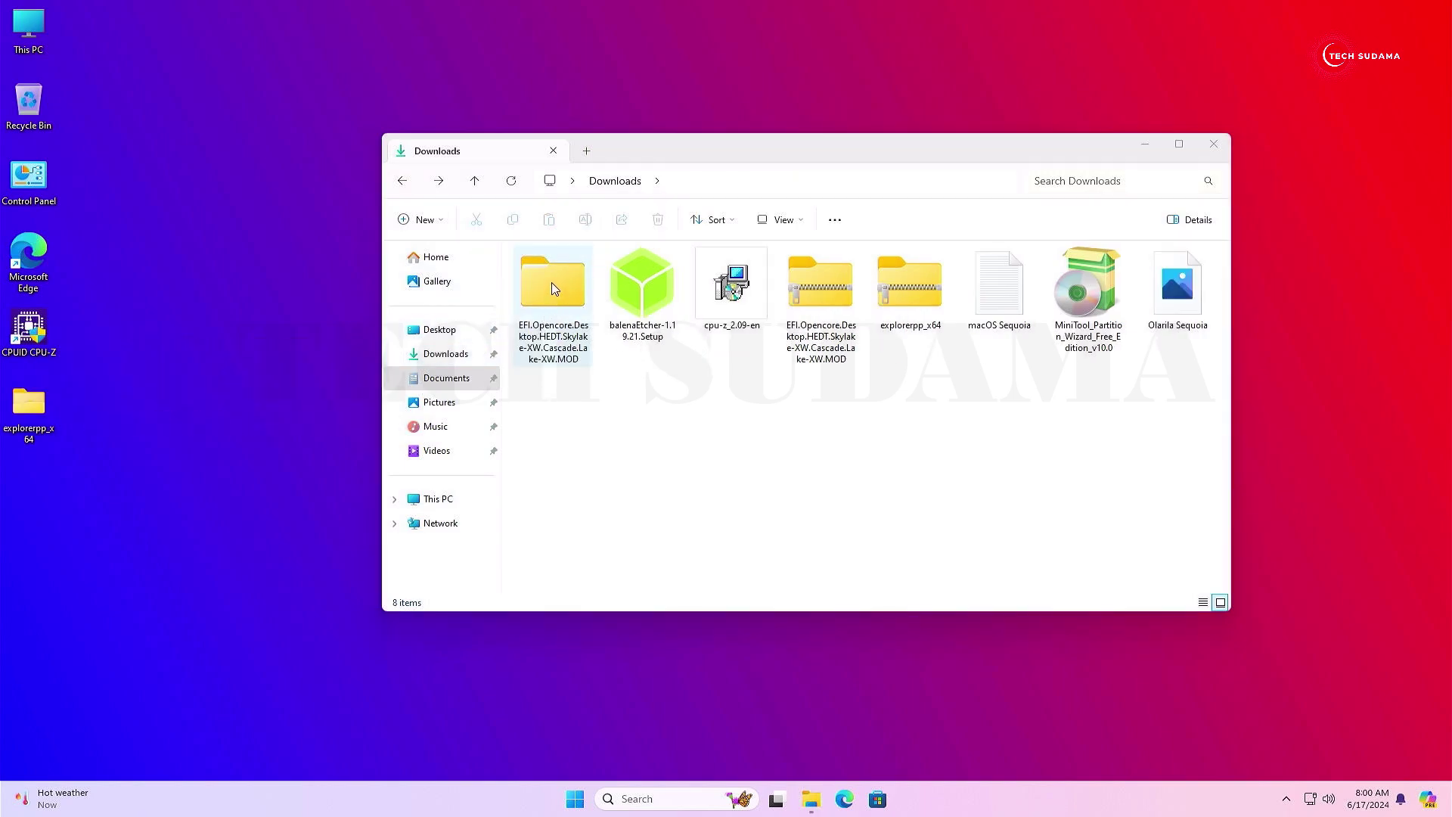
{"action": "double_click", "coordinate": [549, 282]}
{"action": "left_click_drag", "start_coordinate": [534, 318], "coordinate": [33, 491]}
Step: Delete the two zip archives from Downloads
{"action": "key", "text": "alt+Left"}
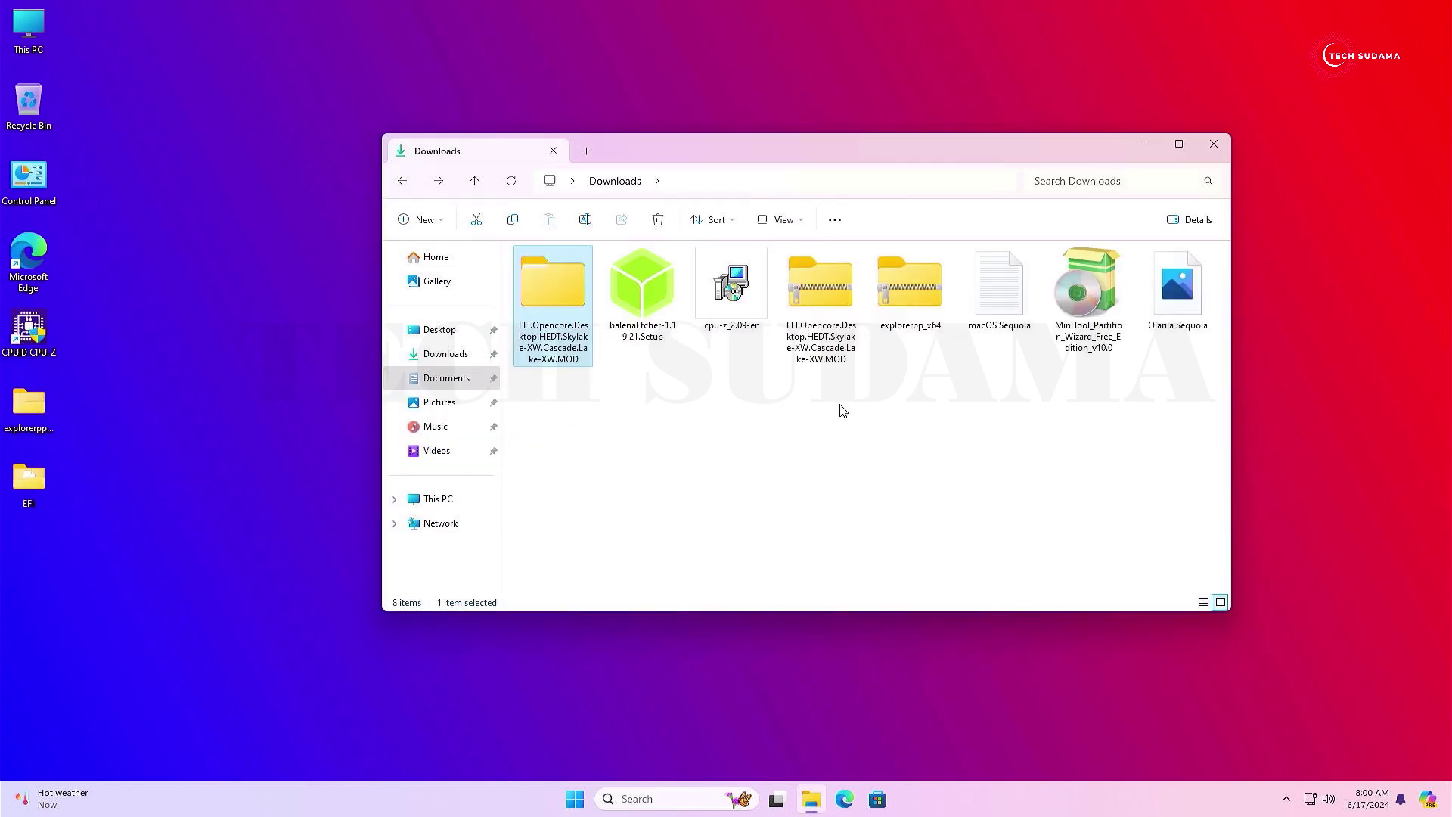
{"action": "left_click_drag", "start_coordinate": [830, 399], "coordinate": [909, 312]}
{"action": "key", "text": "Delete"}
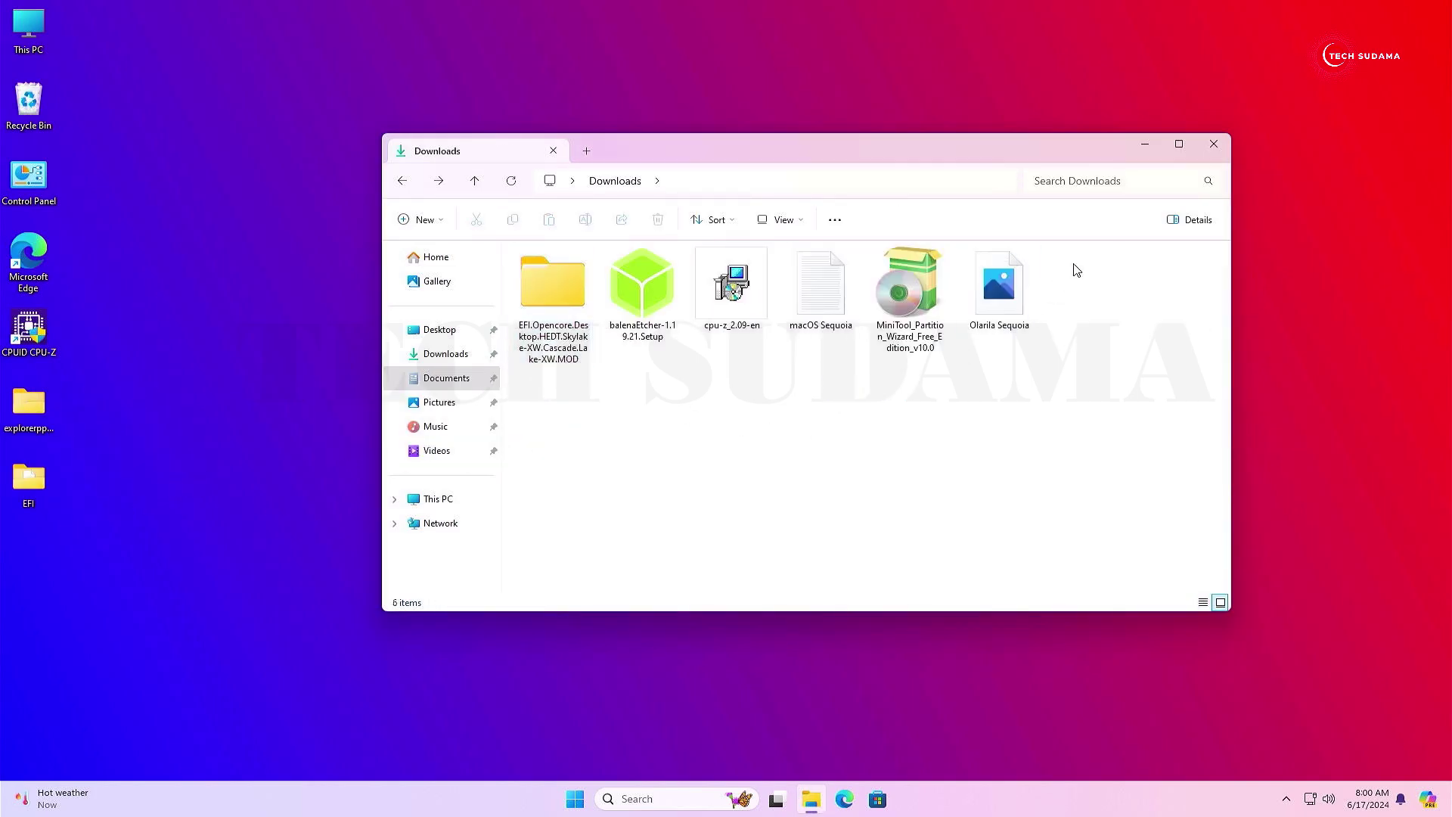
{"action": "left_click", "coordinate": [1145, 147]}
Step: In Disk Management, shrink C: to free 128 GB of unallocated space
{"action": "right_click", "coordinate": [573, 800]}
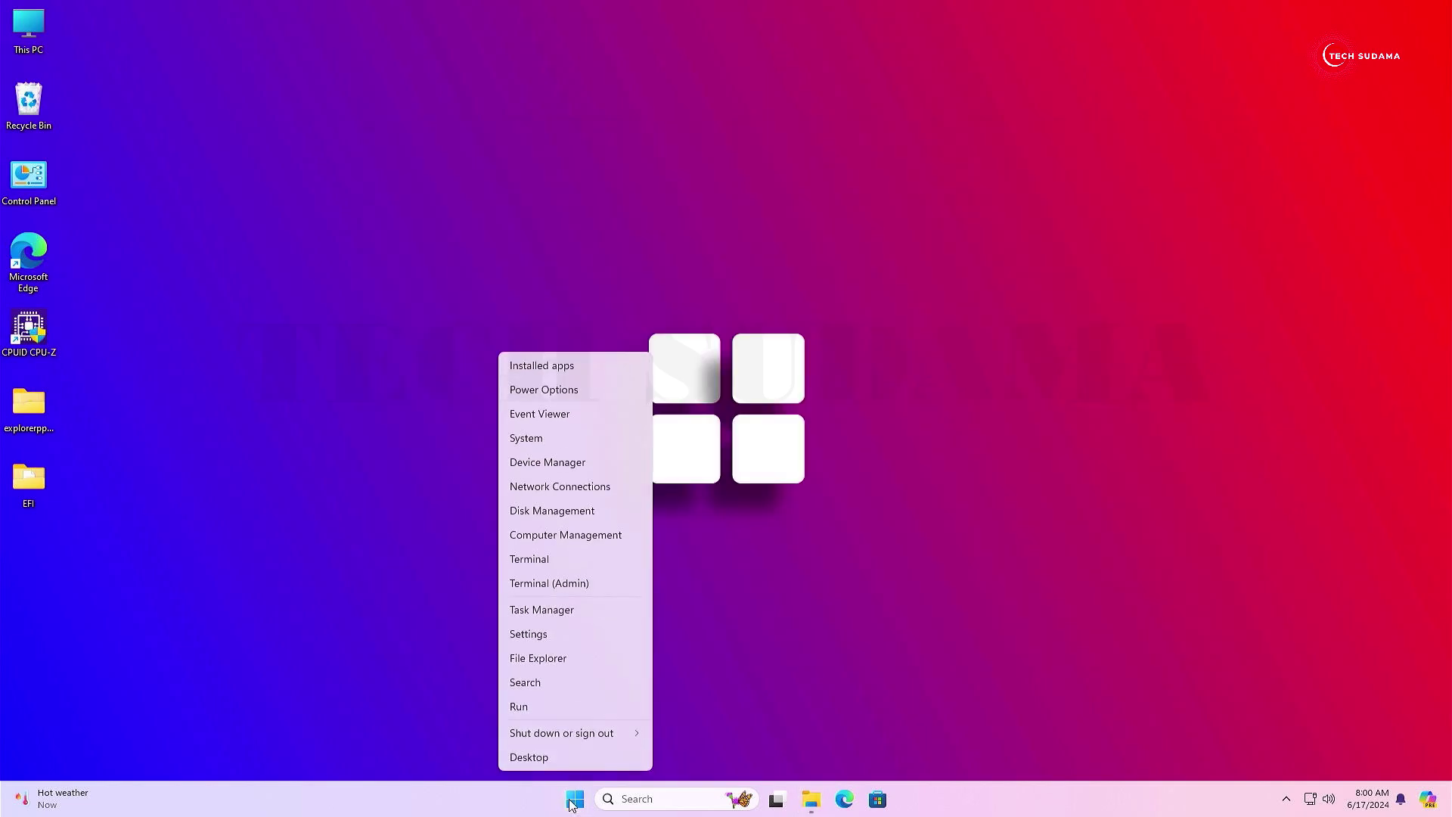
{"action": "left_click", "coordinate": [540, 510]}
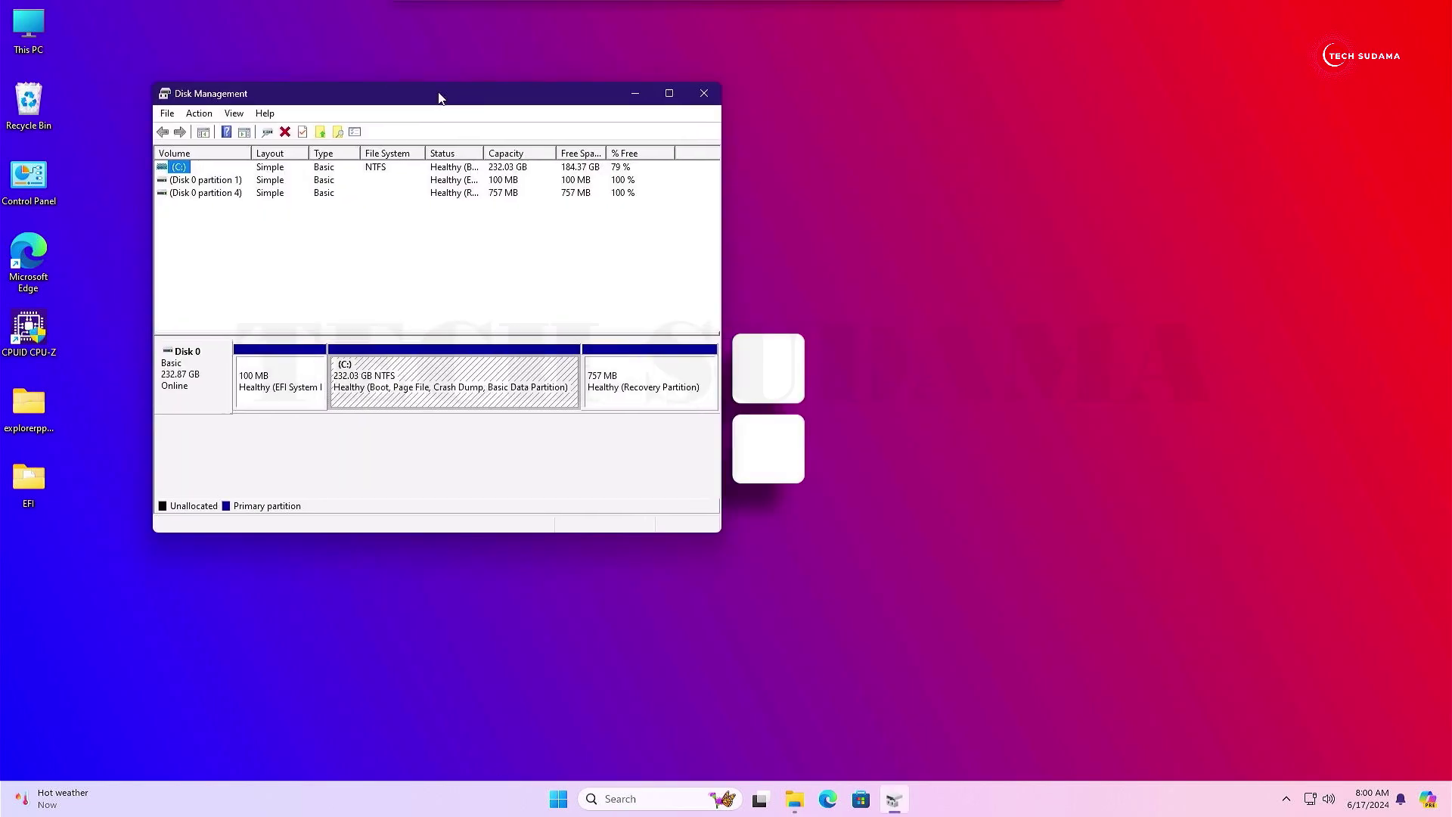
{"action": "left_click_drag", "start_coordinate": [714, 140], "coordinate": [729, 167]}
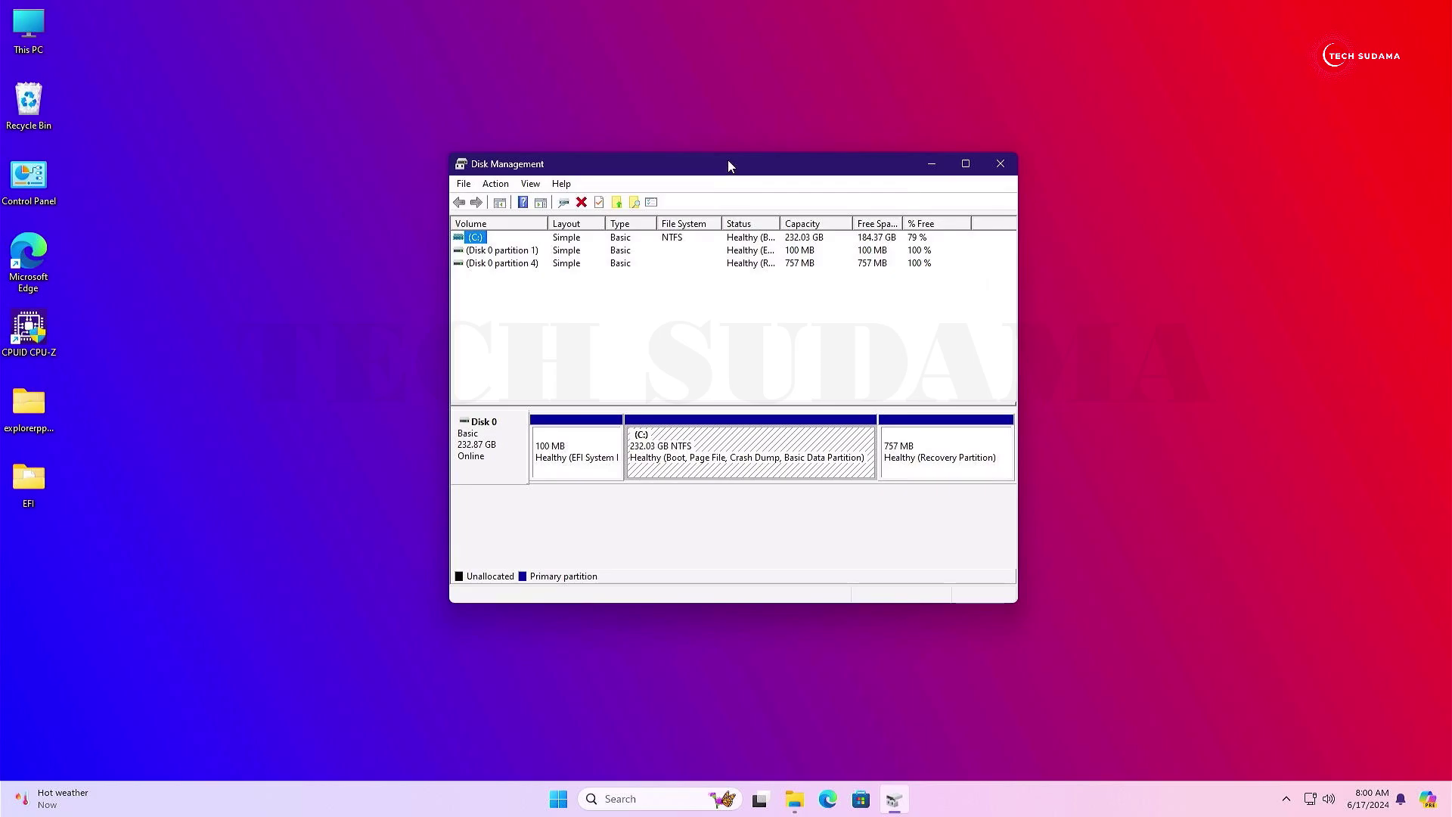
{"action": "right_click", "coordinate": [683, 452]}
{"action": "left_click", "coordinate": [735, 570]}
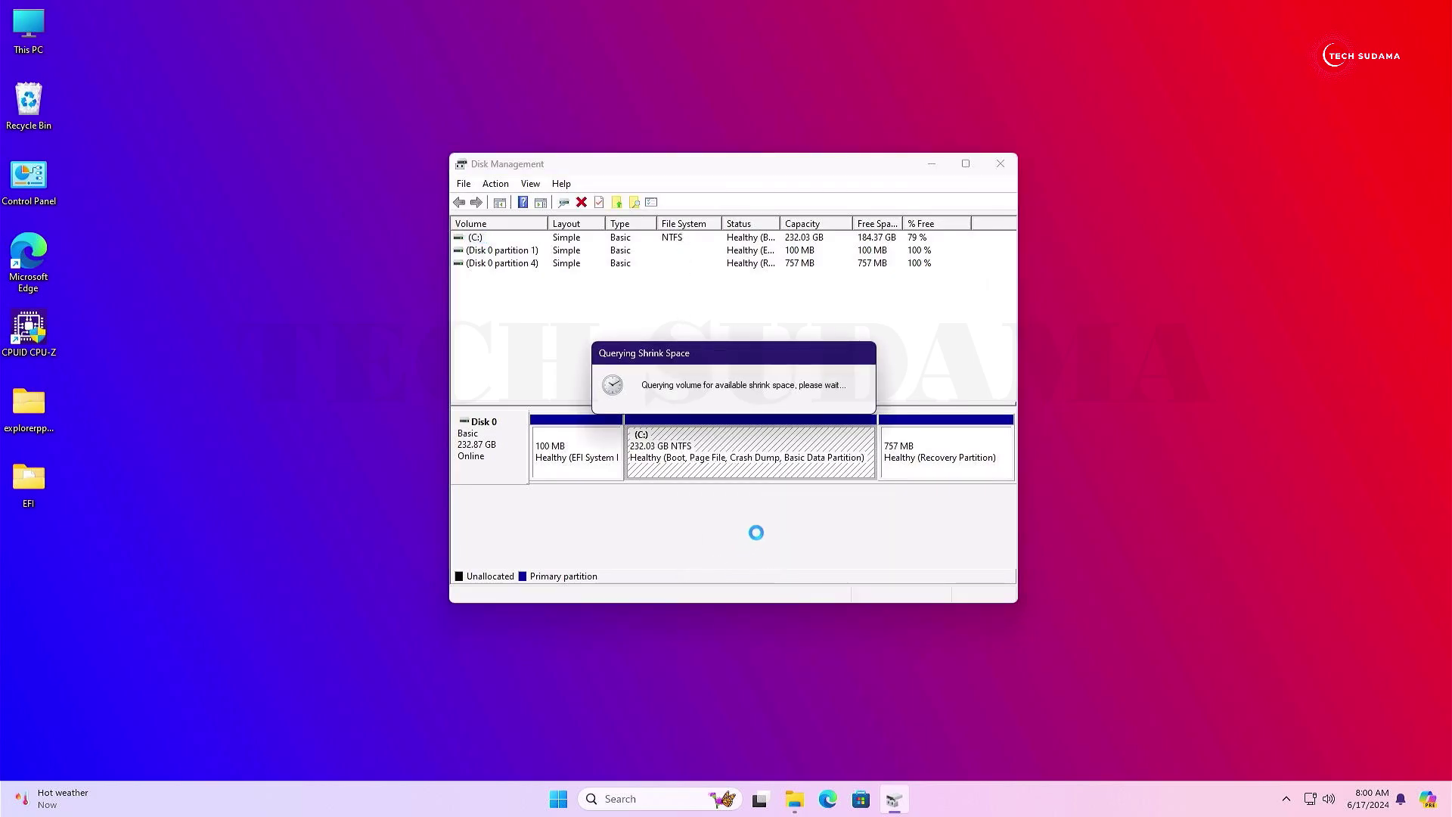
{"action": "left_click", "coordinate": [797, 477]}
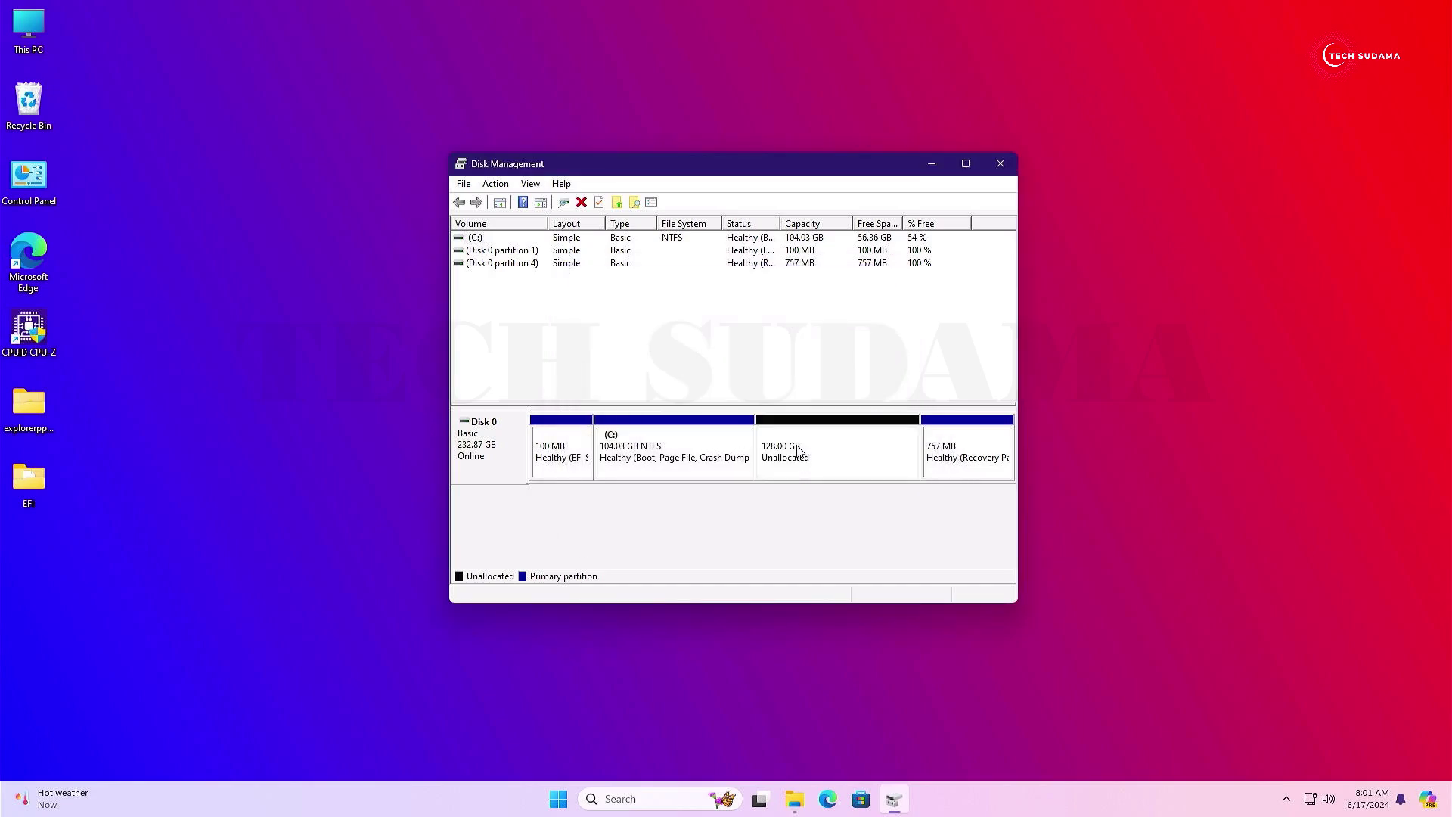
Step: Create a new simple volume labelled MacOS on the unallocated space with default size and letter
{"action": "right_click", "coordinate": [826, 446]}
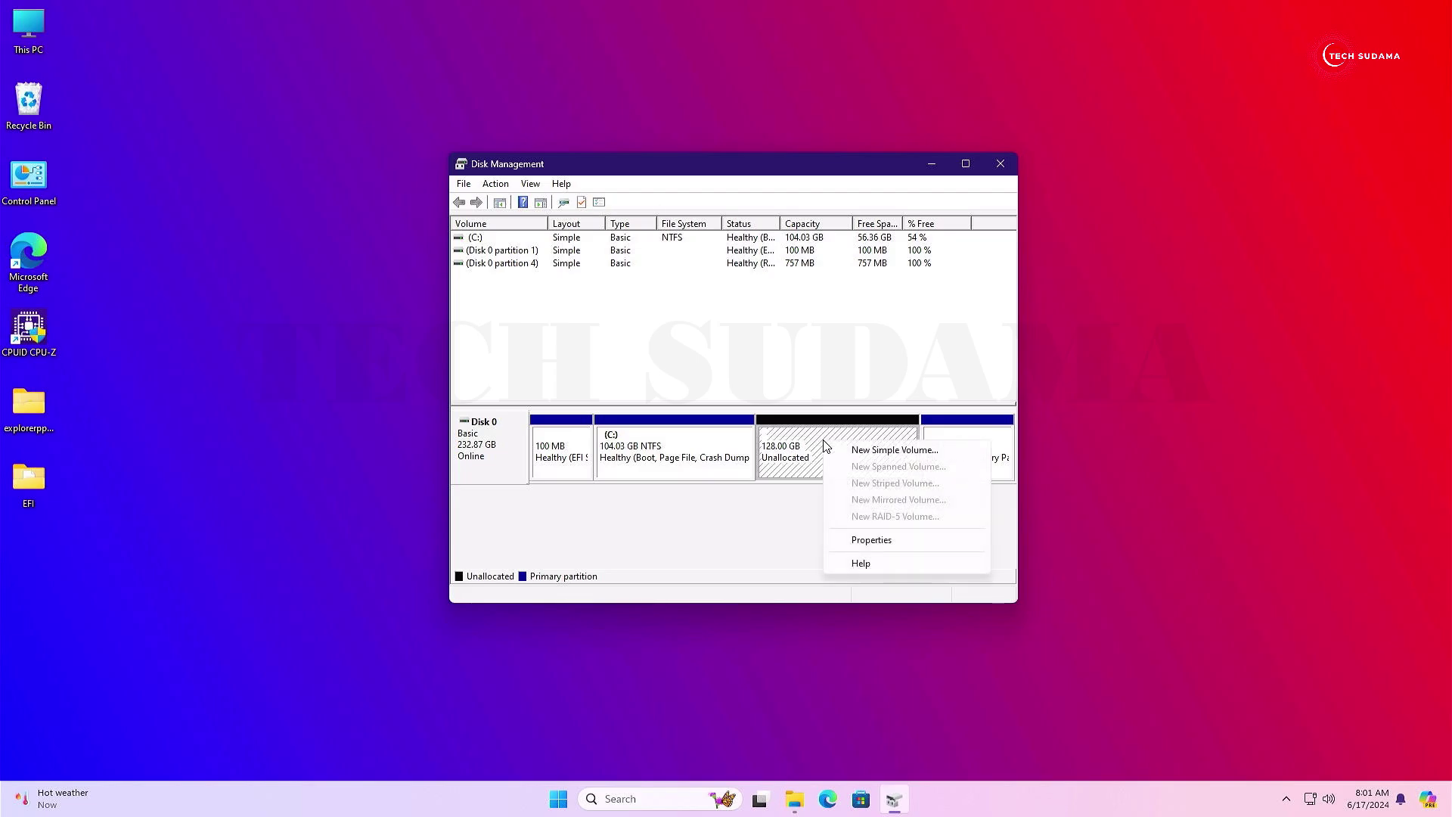
{"action": "left_click", "coordinate": [867, 454]}
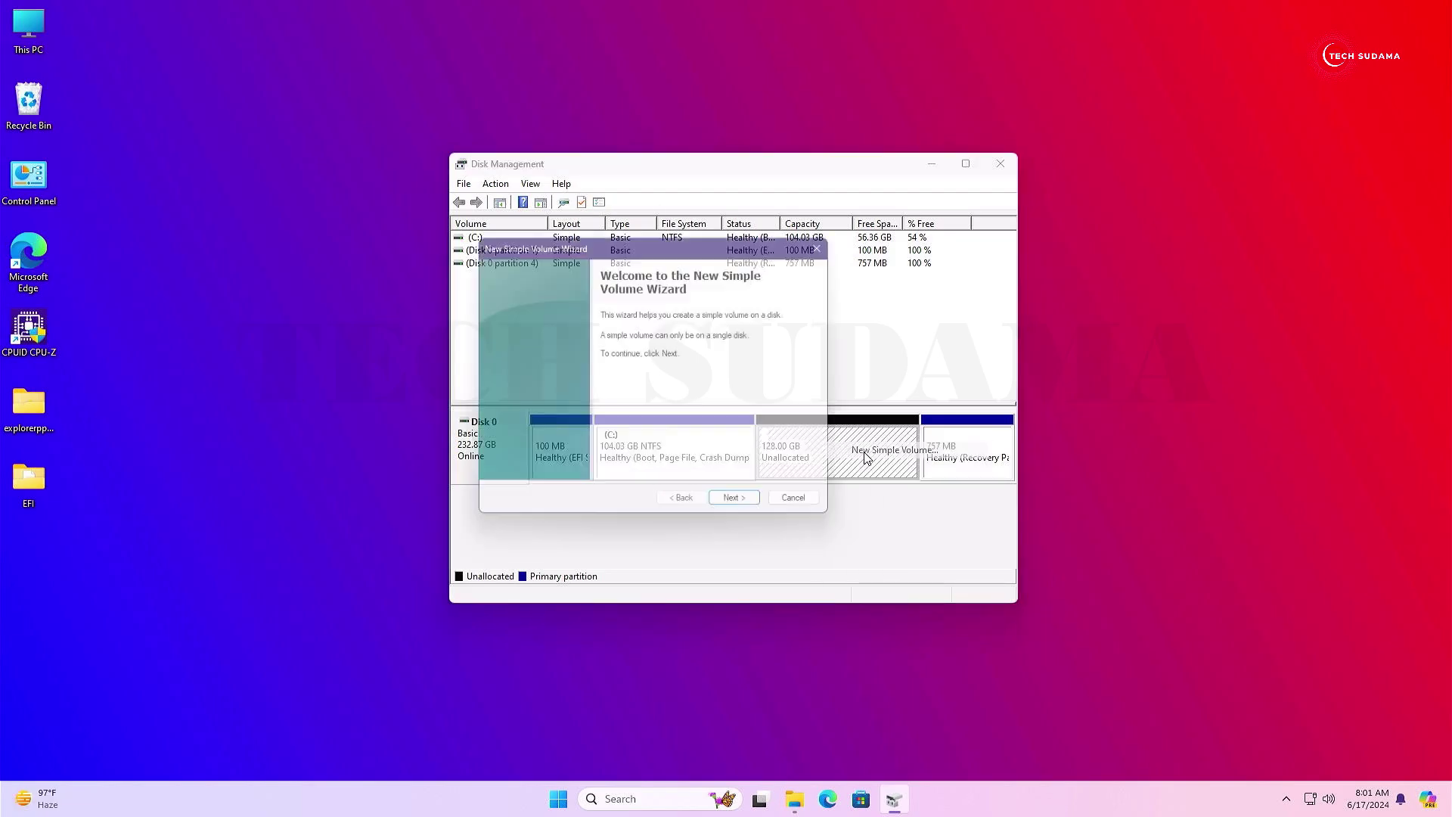
{"action": "left_click", "coordinate": [744, 508]}
{"action": "left_click", "coordinate": [743, 508]}
{"action": "left_click", "coordinate": [743, 508]}
{"action": "type", "text": "MacOS"}
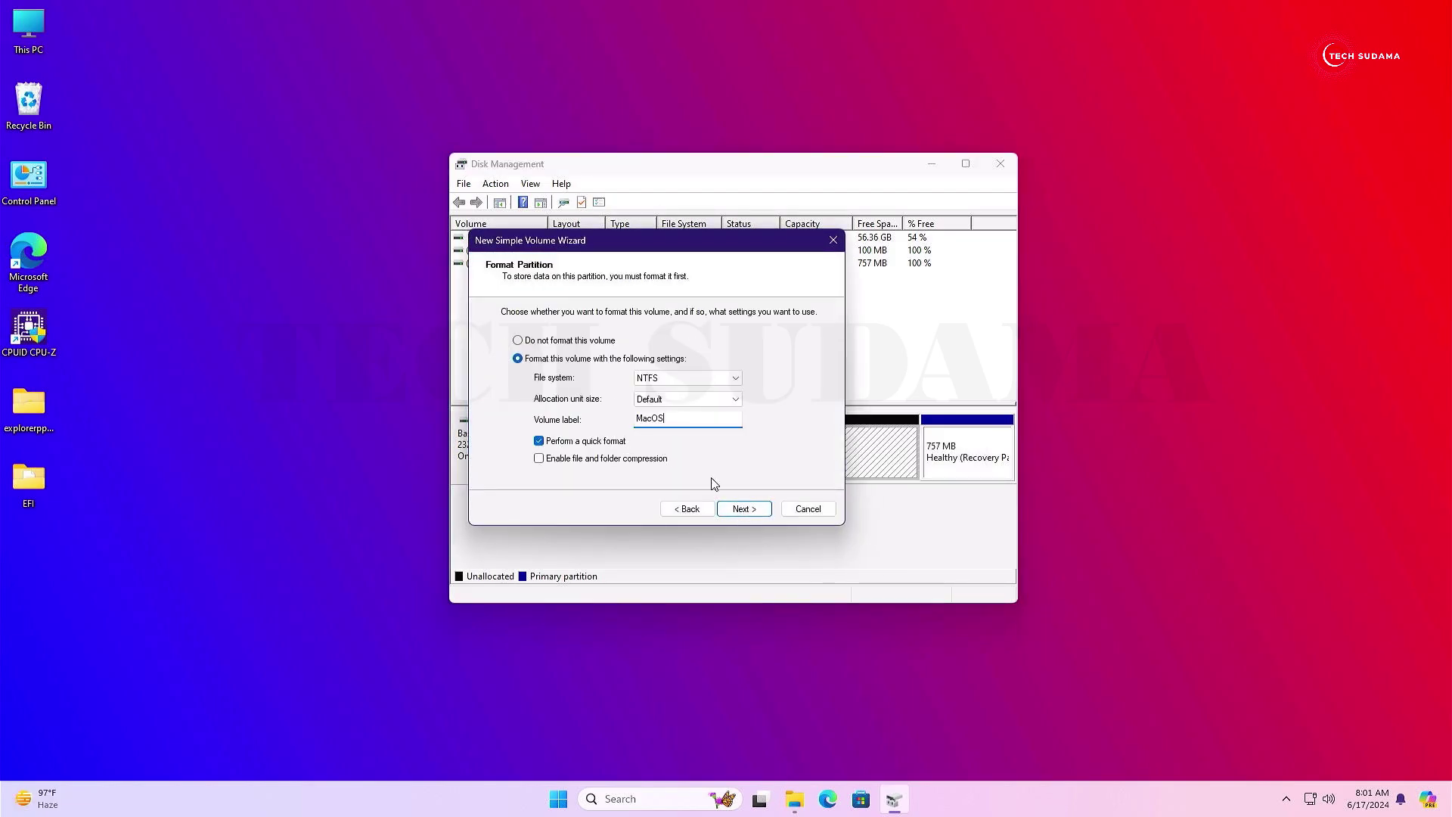
{"action": "left_click", "coordinate": [735, 505]}
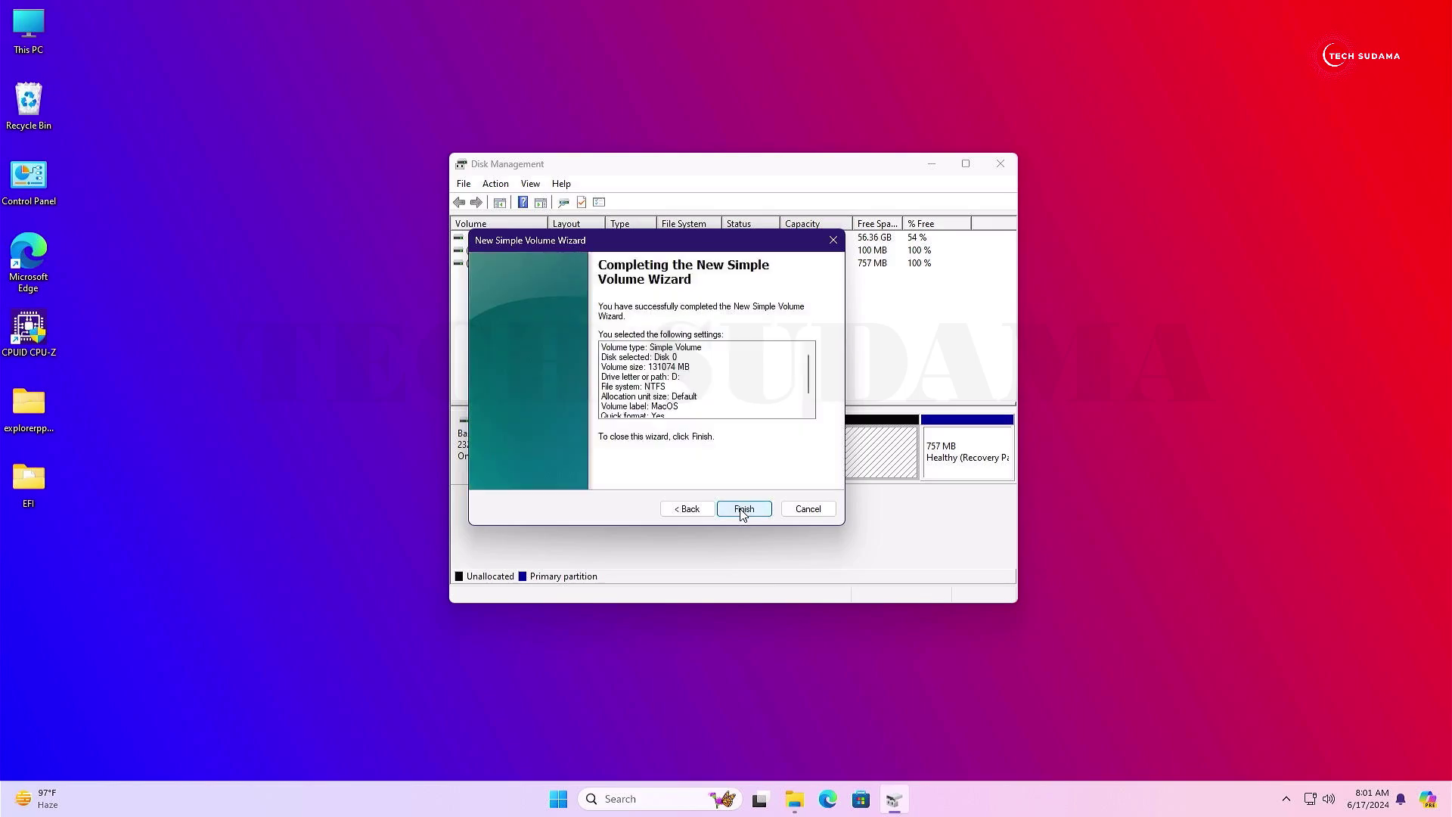
{"action": "left_click", "coordinate": [739, 508]}
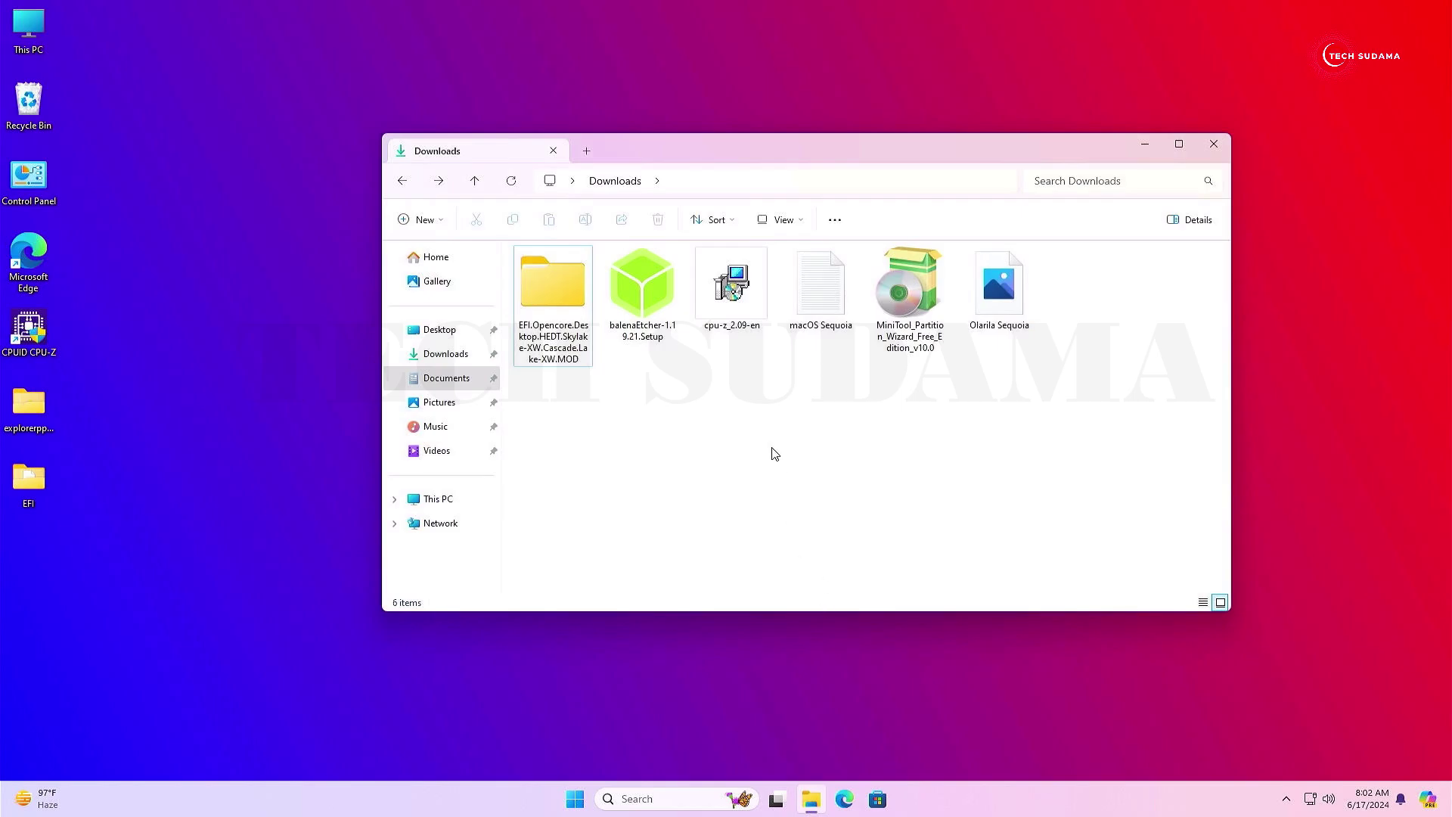
Step: Install balenaEtcher and load the Olarila Sequoia image from Downloads
{"action": "double_click", "coordinate": [642, 292]}
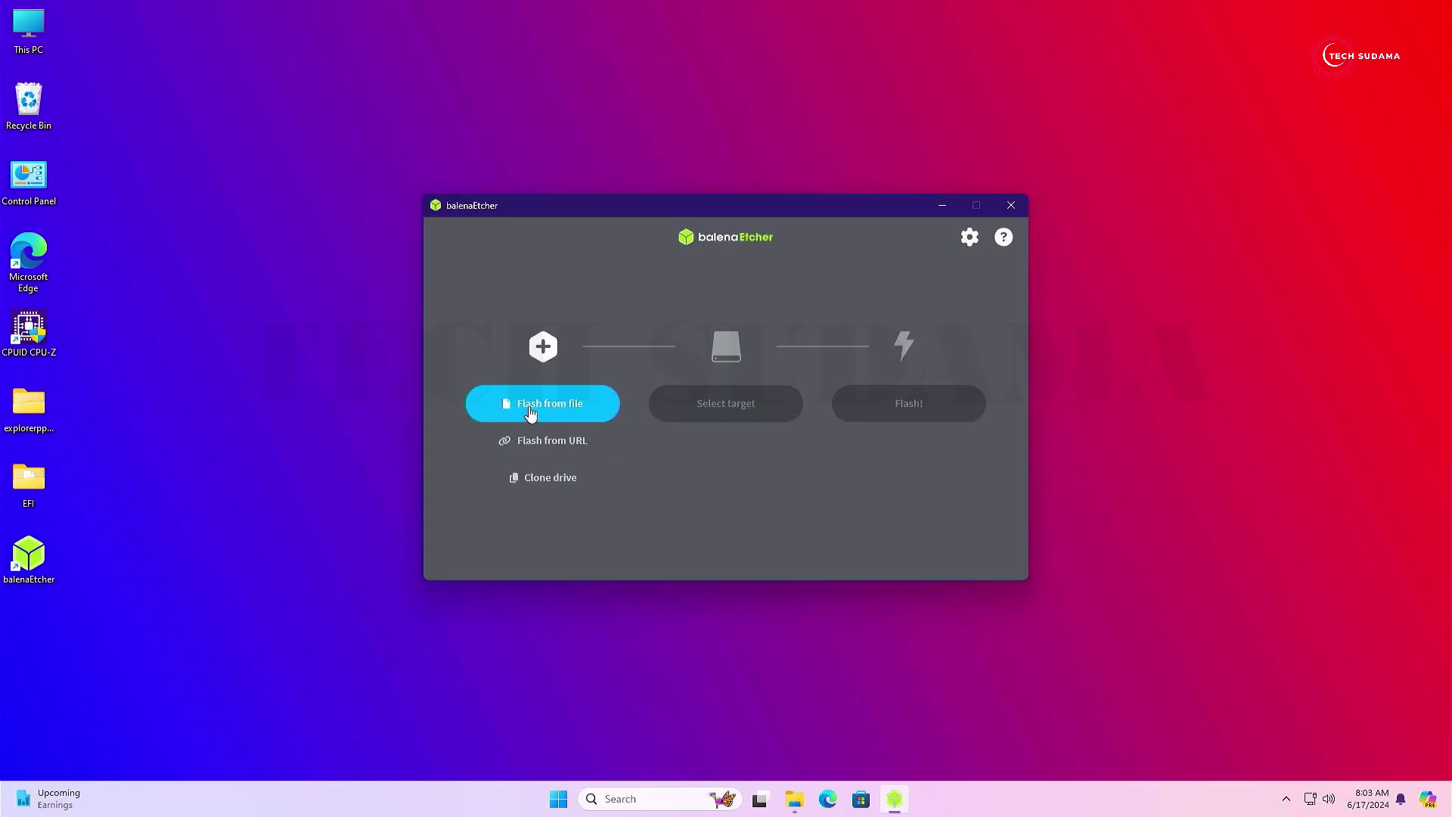
{"action": "left_click", "coordinate": [530, 412]}
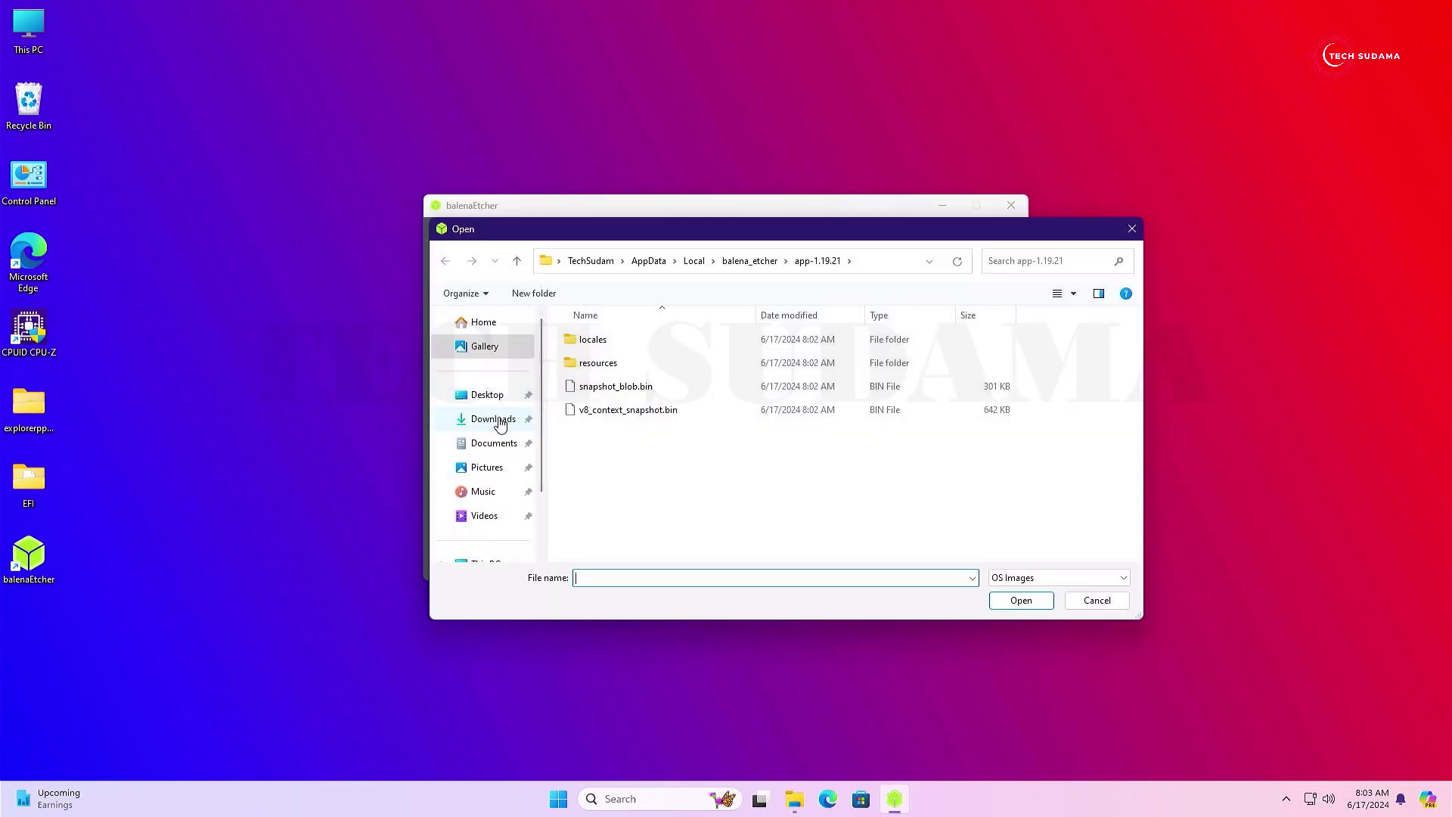
{"action": "left_click", "coordinate": [500, 418]}
{"action": "left_click", "coordinate": [603, 413]}
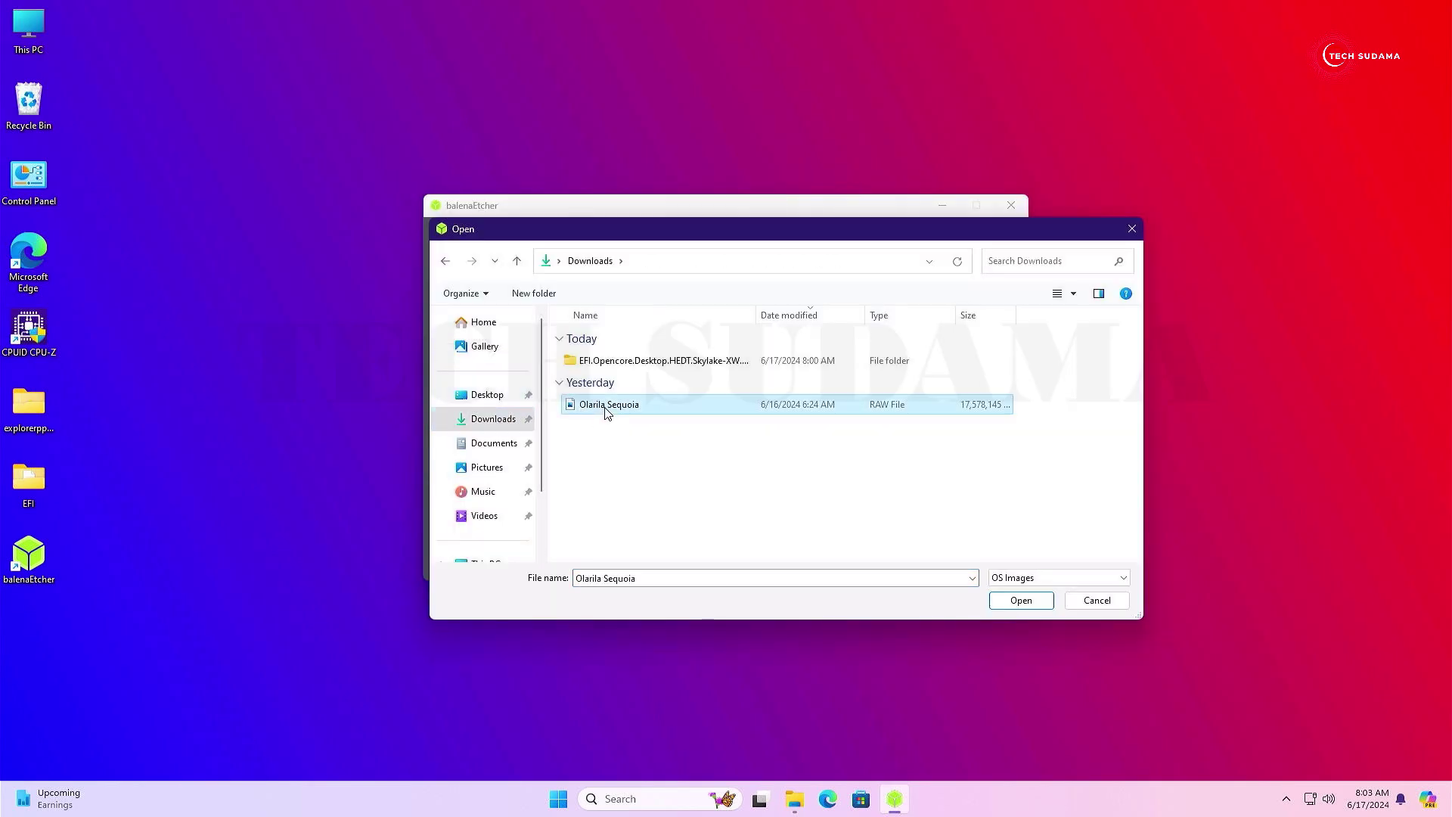
{"action": "left_click", "coordinate": [1013, 601]}
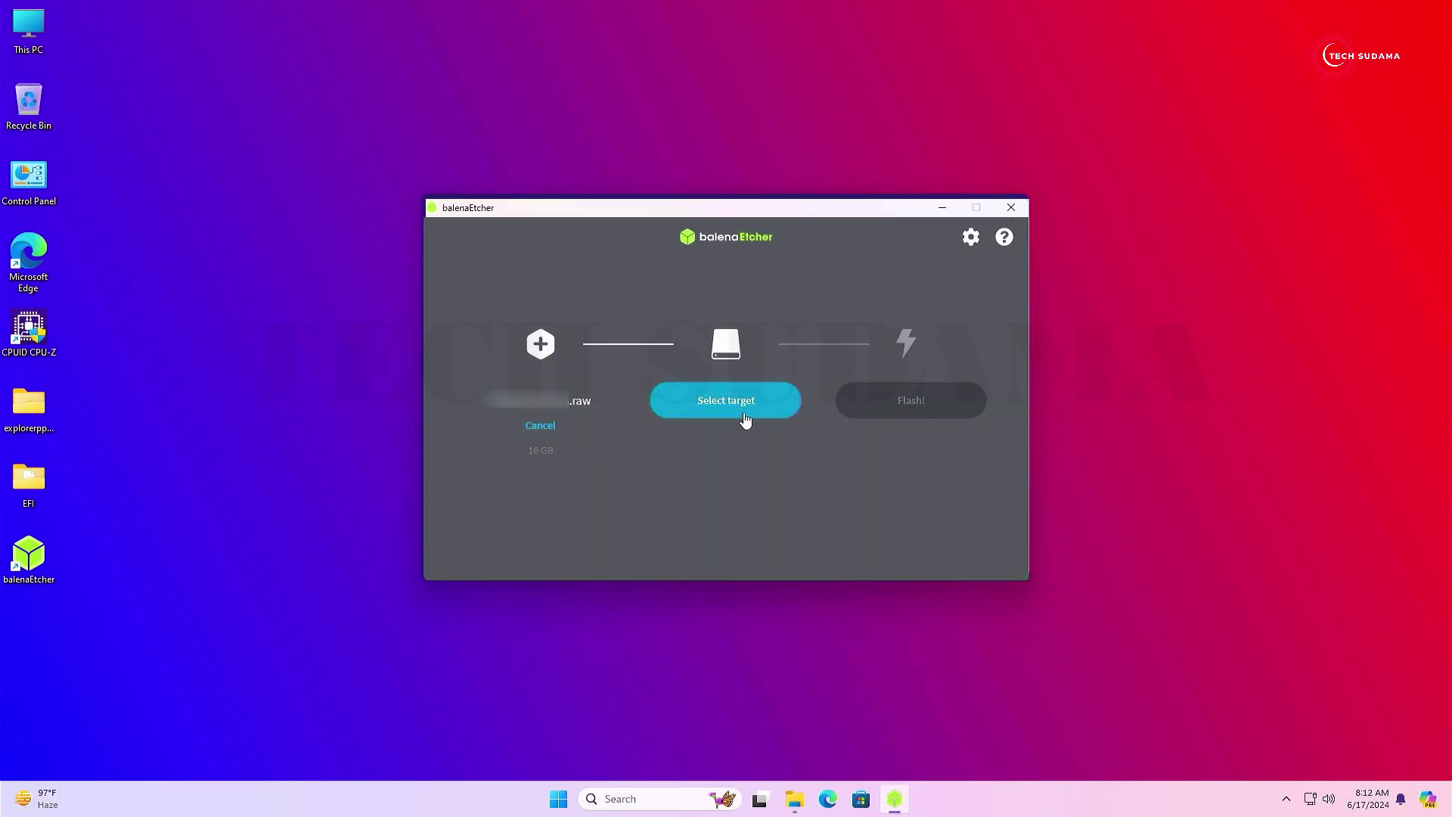
Step: Flash the image onto the 128 GB USB drive and close Etcher
{"action": "left_click", "coordinate": [737, 408]}
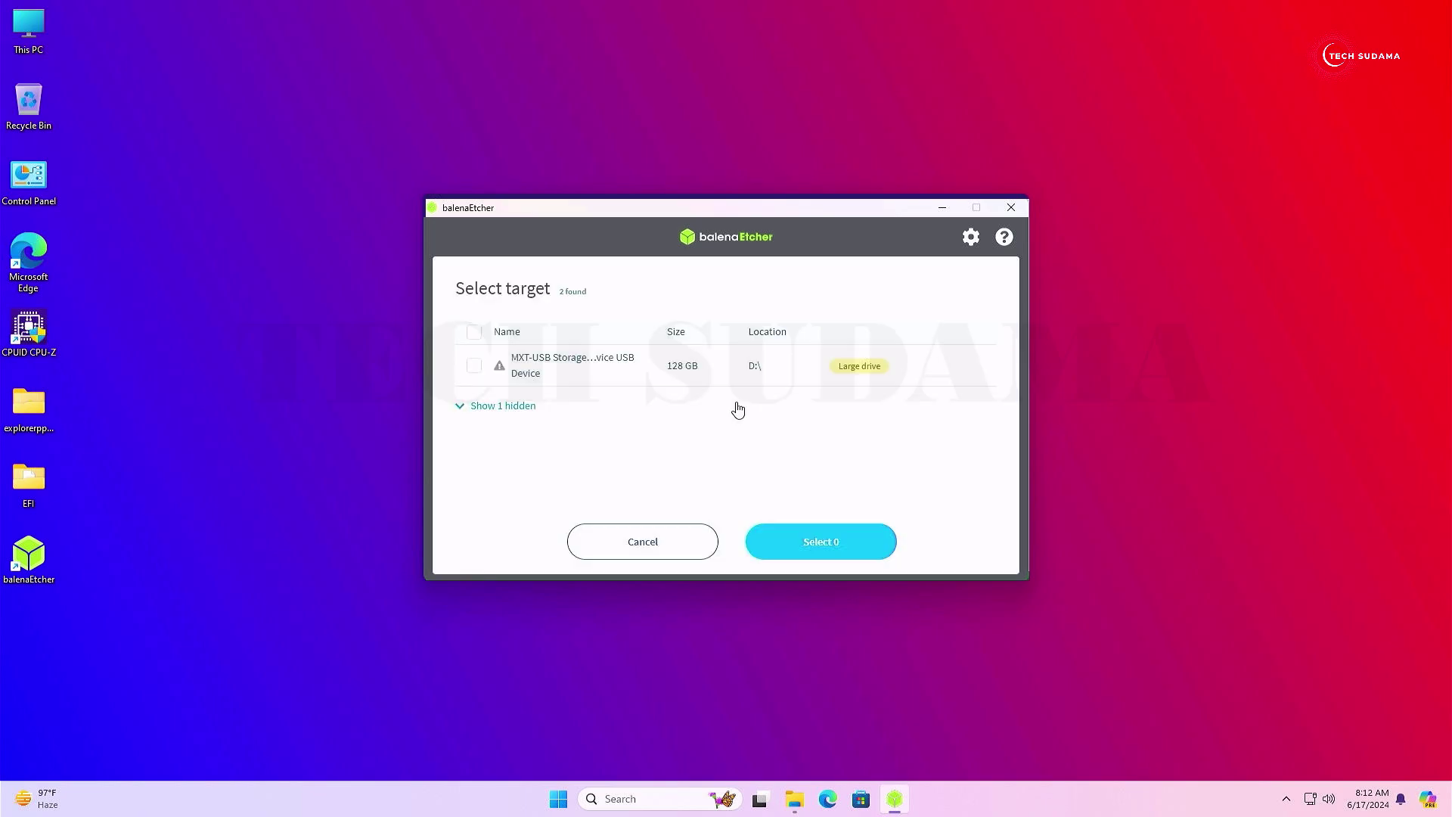
{"action": "left_click", "coordinate": [474, 366]}
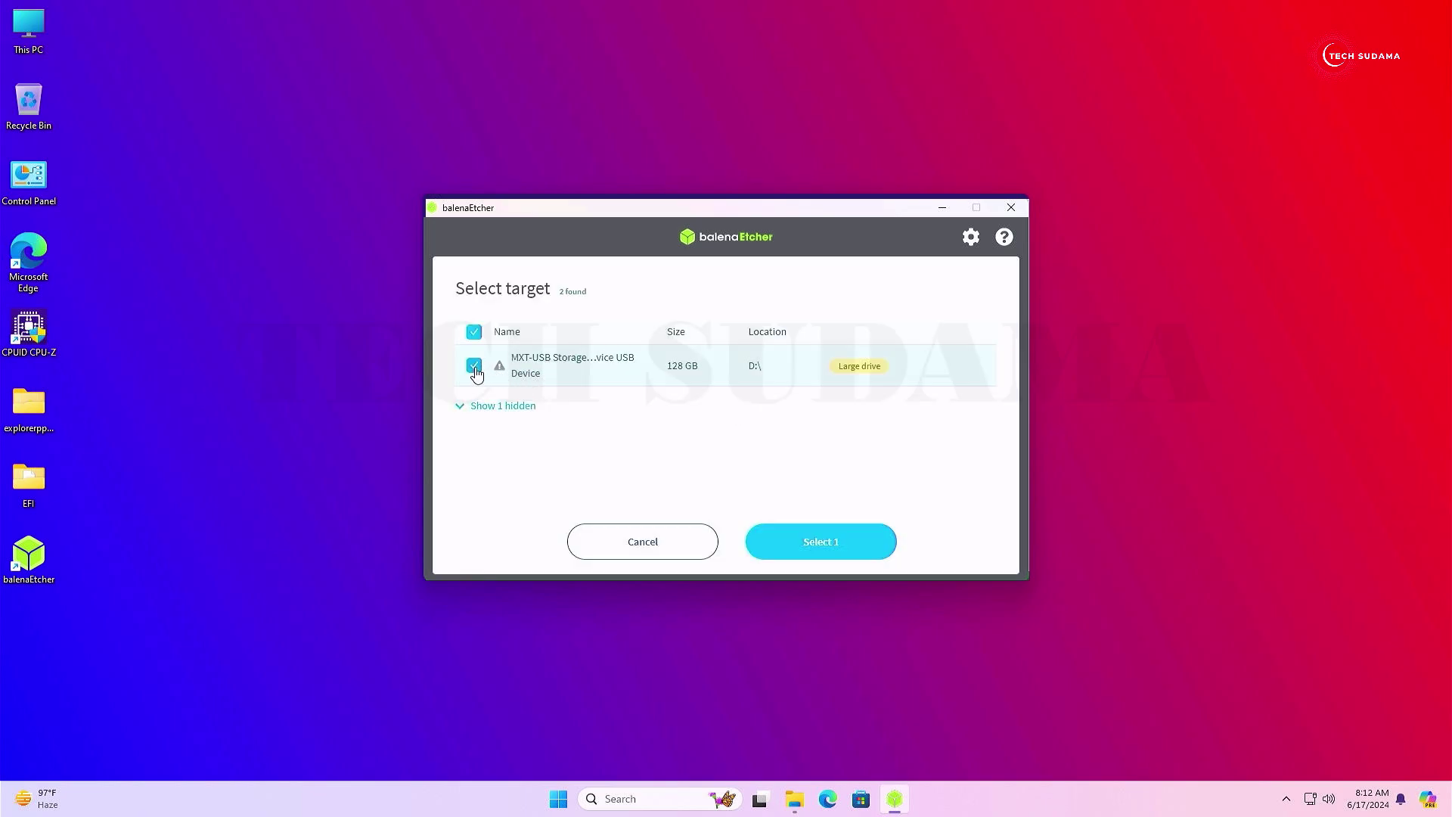
{"action": "left_click", "coordinate": [821, 544]}
{"action": "left_click", "coordinate": [911, 401]}
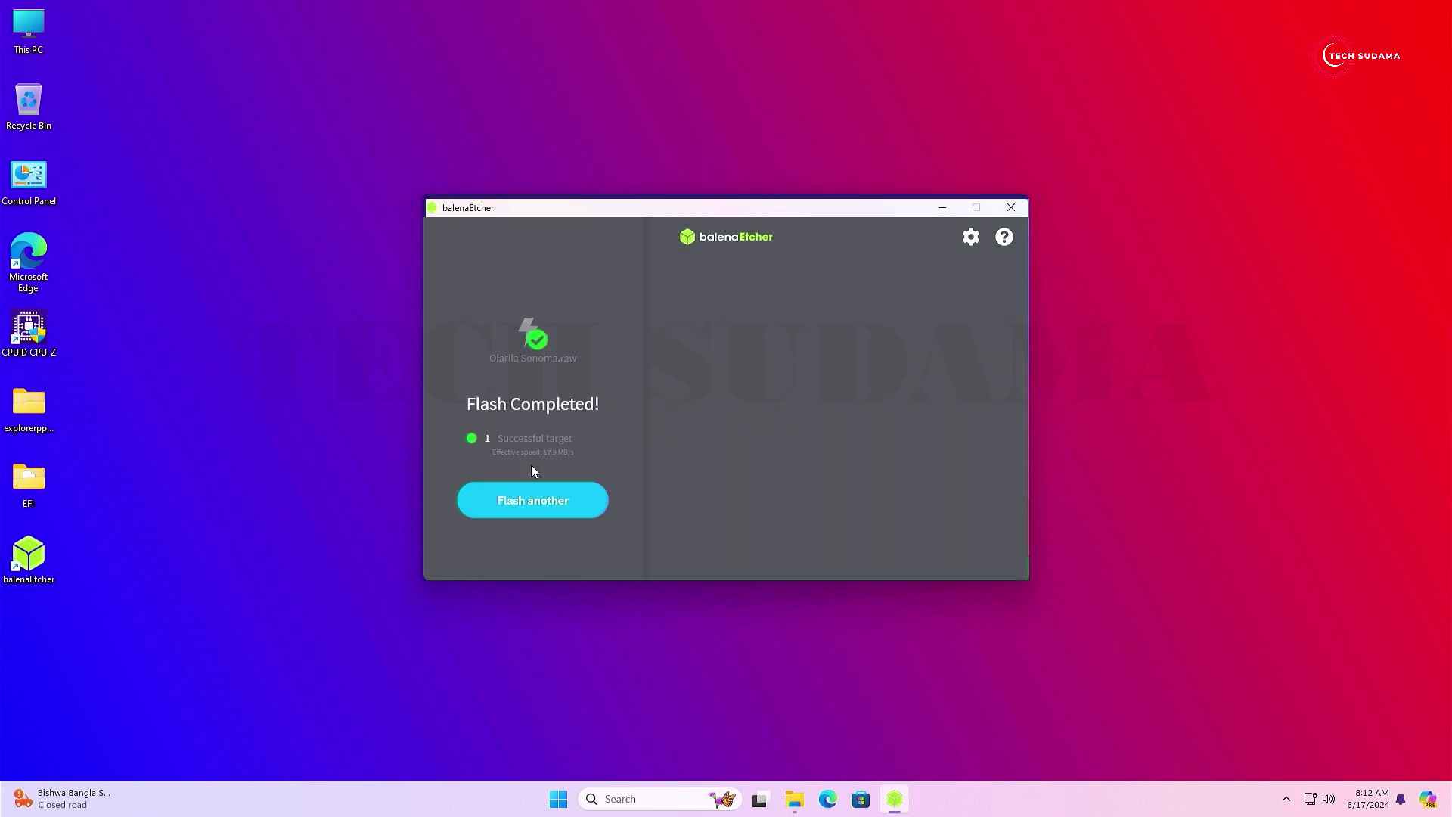
{"action": "left_click", "coordinate": [1011, 207]}
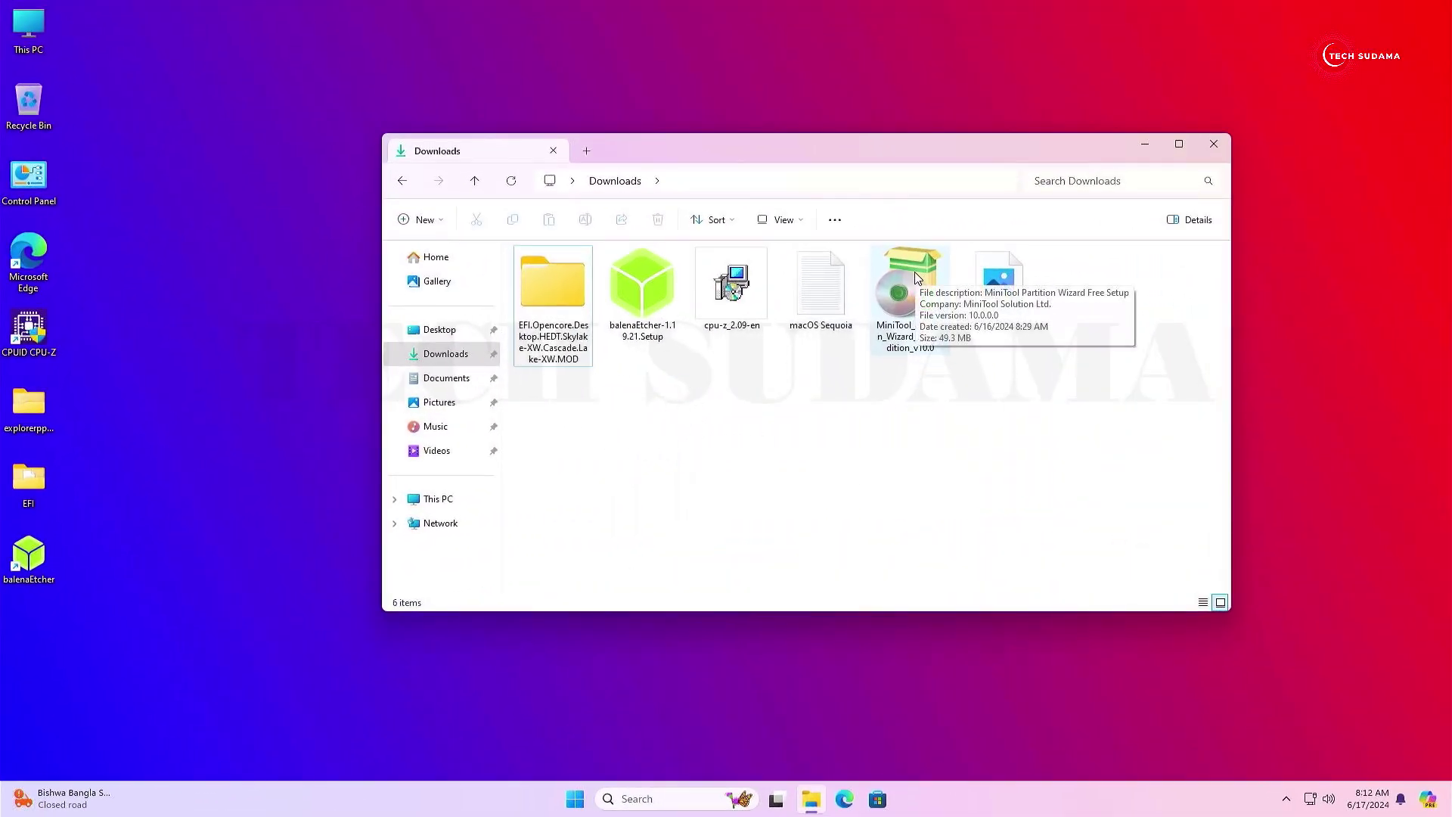
Step: Install and launch MiniTool Partition Wizard's partition manager
{"action": "double_click", "coordinate": [915, 274]}
{"action": "left_click", "coordinate": [652, 527]}
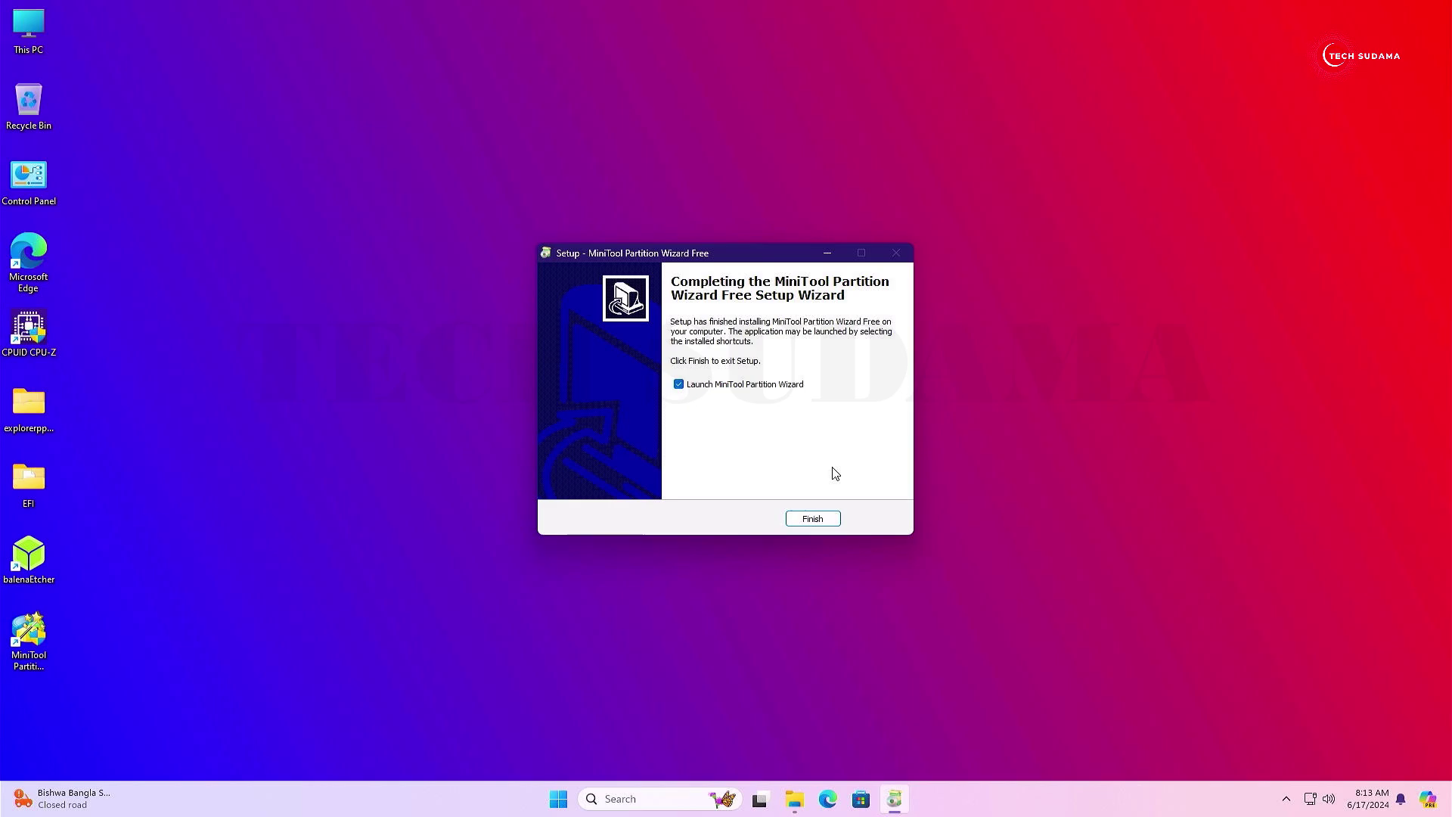
{"action": "left_click", "coordinate": [806, 519]}
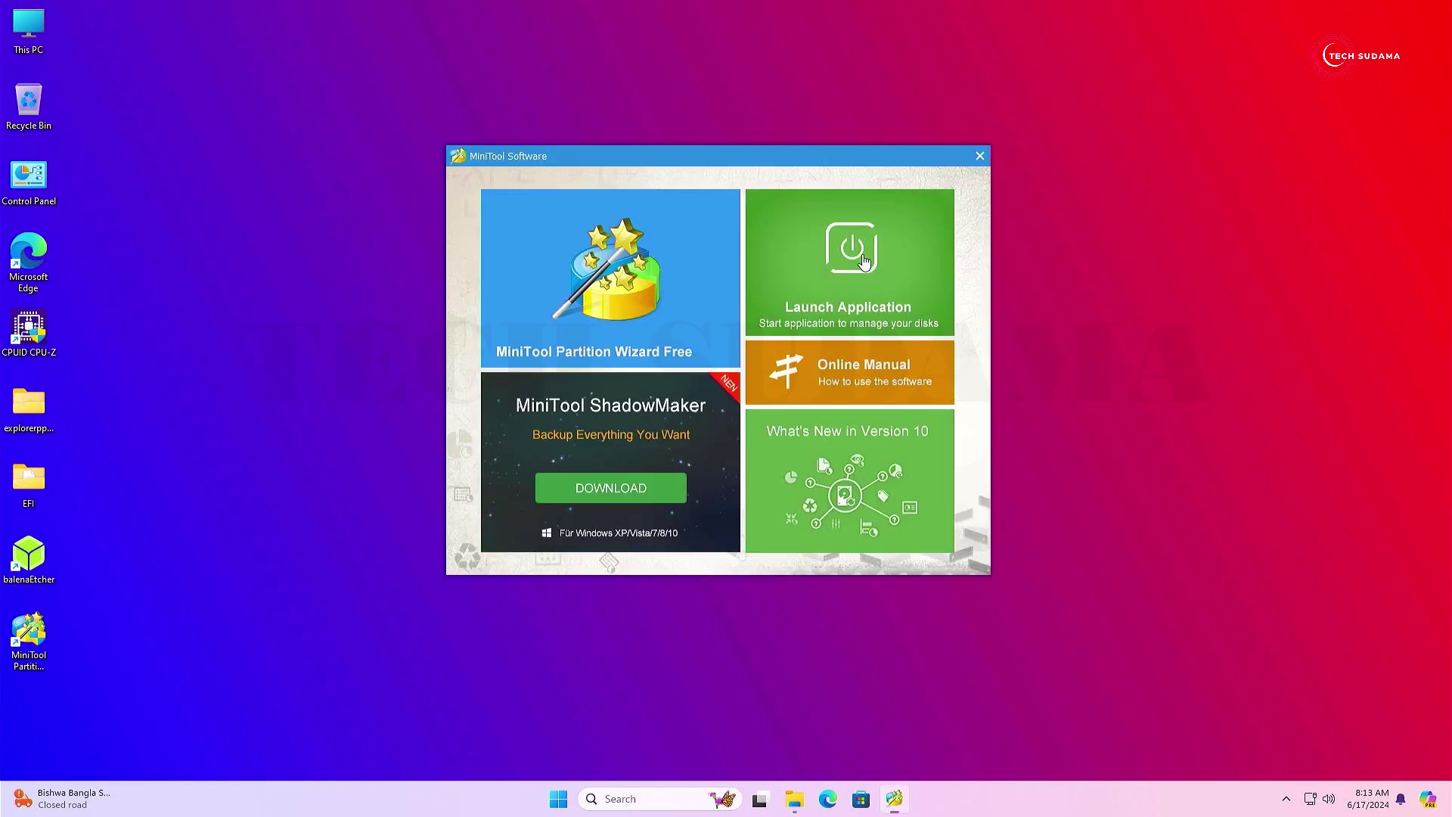
{"action": "left_click", "coordinate": [864, 261]}
Step: Assign drive letter E to Disk 2's EFI partition and apply the change
{"action": "left_click", "coordinate": [679, 379]}
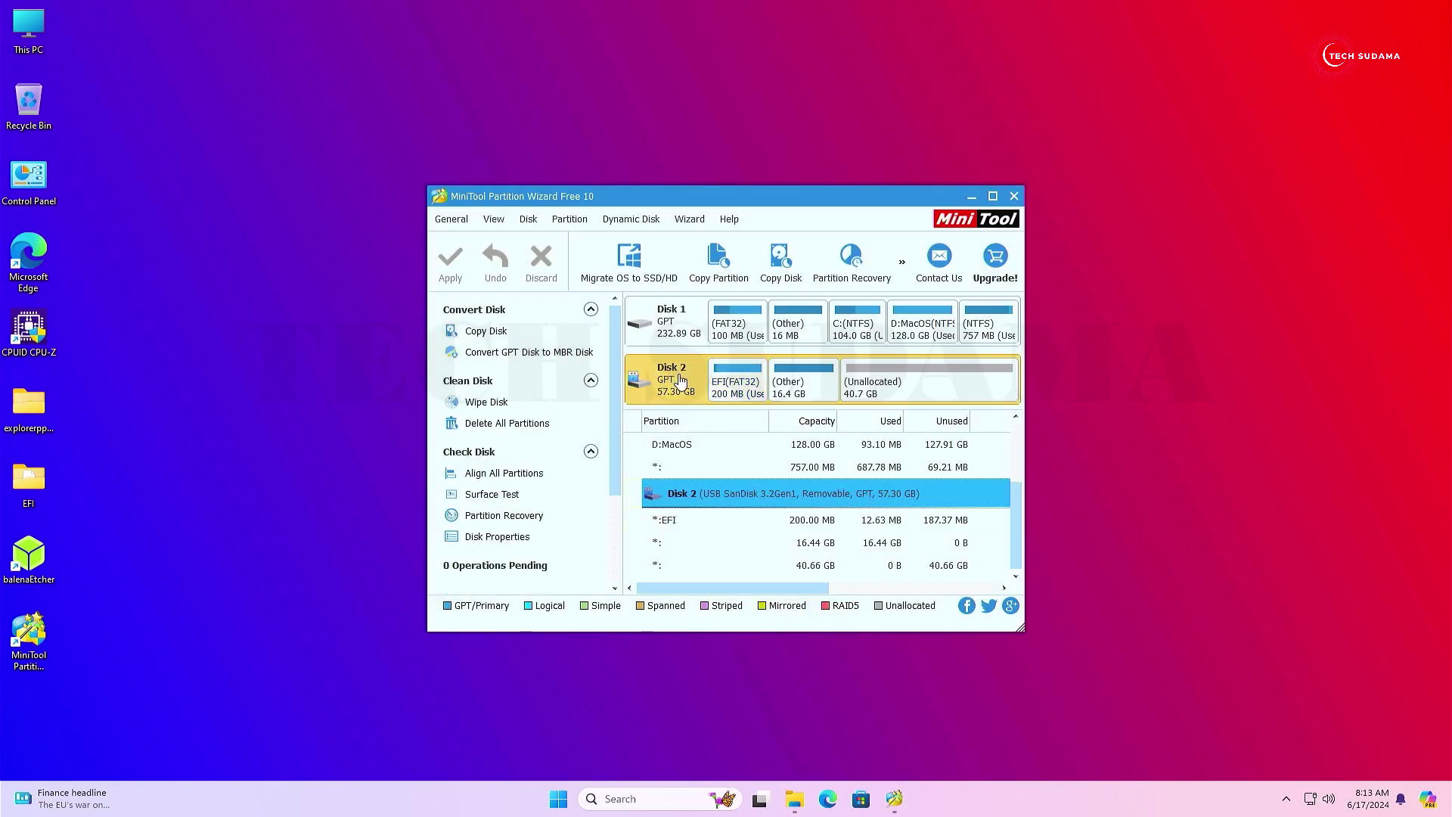
{"action": "left_click", "coordinate": [735, 385]}
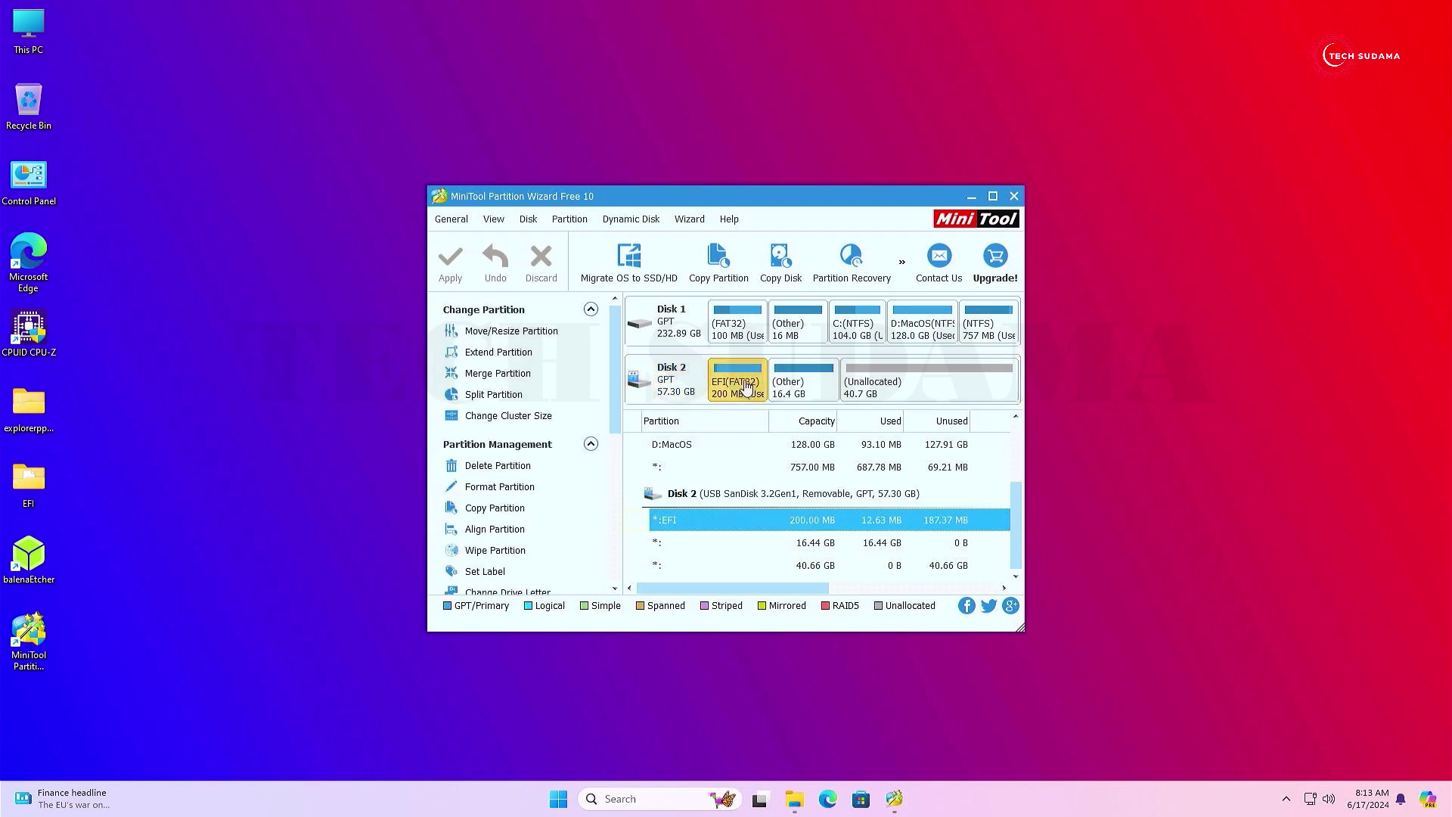
{"action": "right_click", "coordinate": [747, 387]}
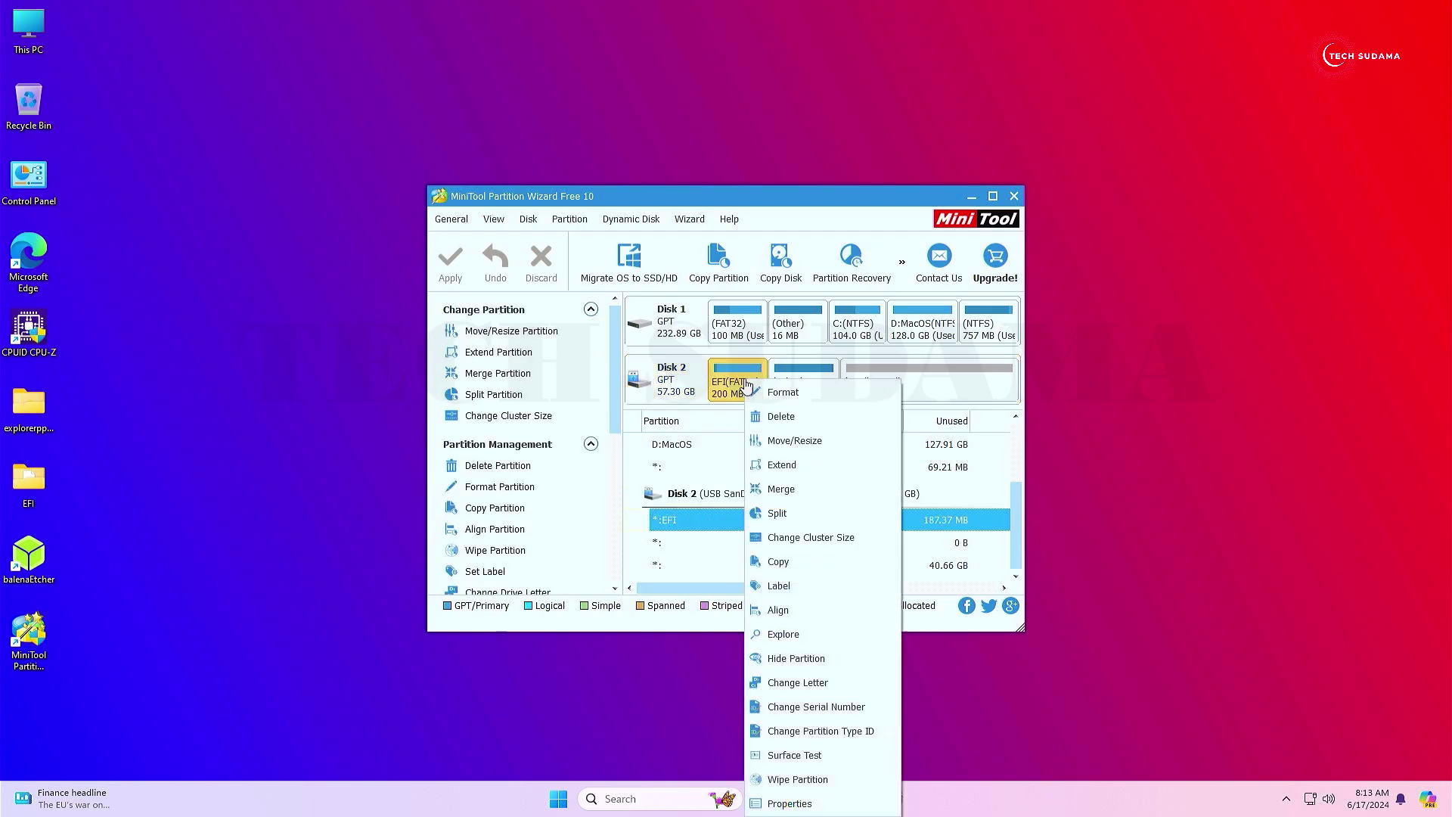
{"action": "left_click", "coordinate": [818, 683]}
{"action": "left_click", "coordinate": [773, 459]}
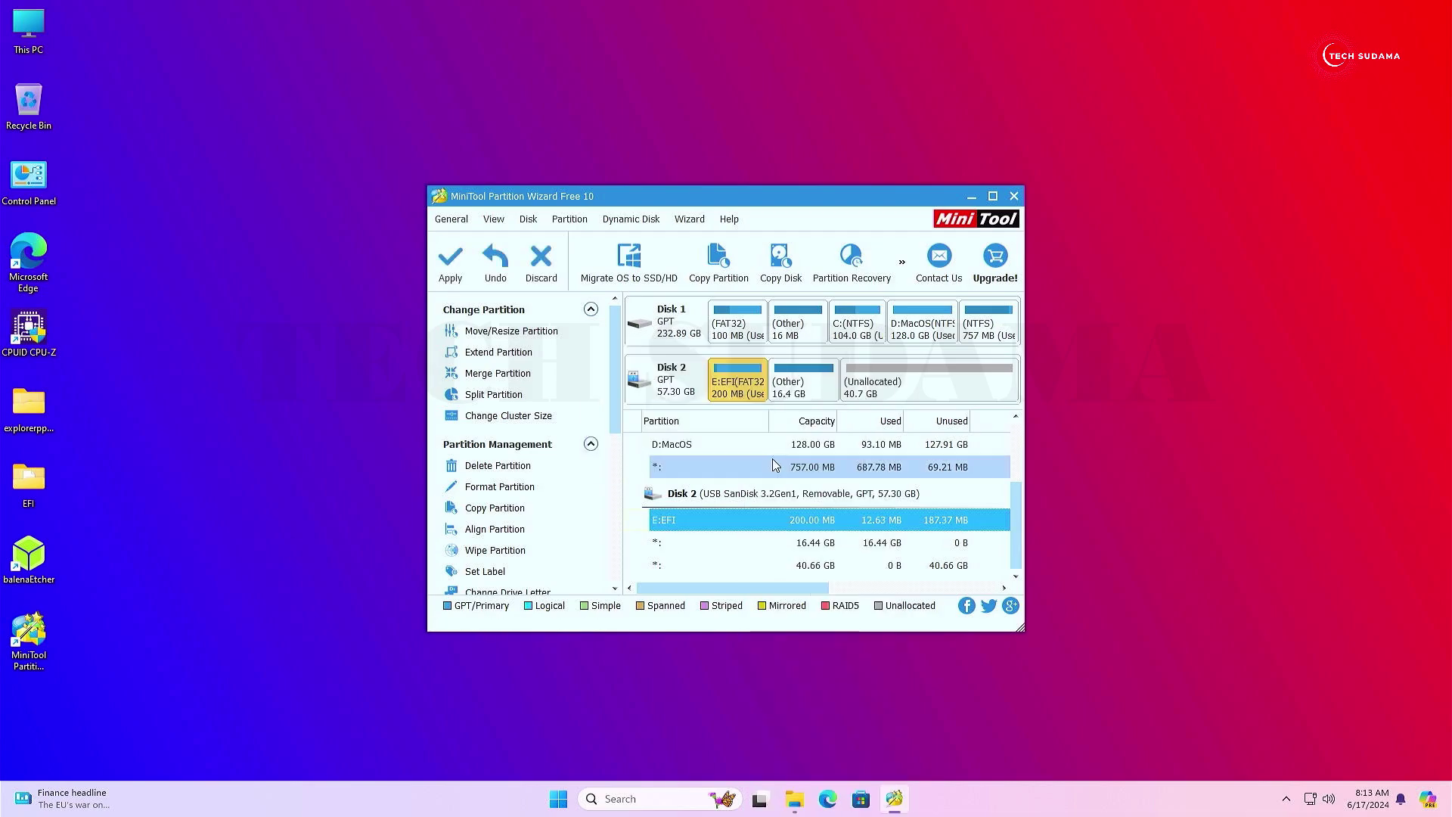
{"action": "left_click", "coordinate": [463, 260]}
Step: Confirm the pending change, then run Explorer++ from explorerpp_x64 as administrator
{"action": "left_click", "coordinate": [698, 449]}
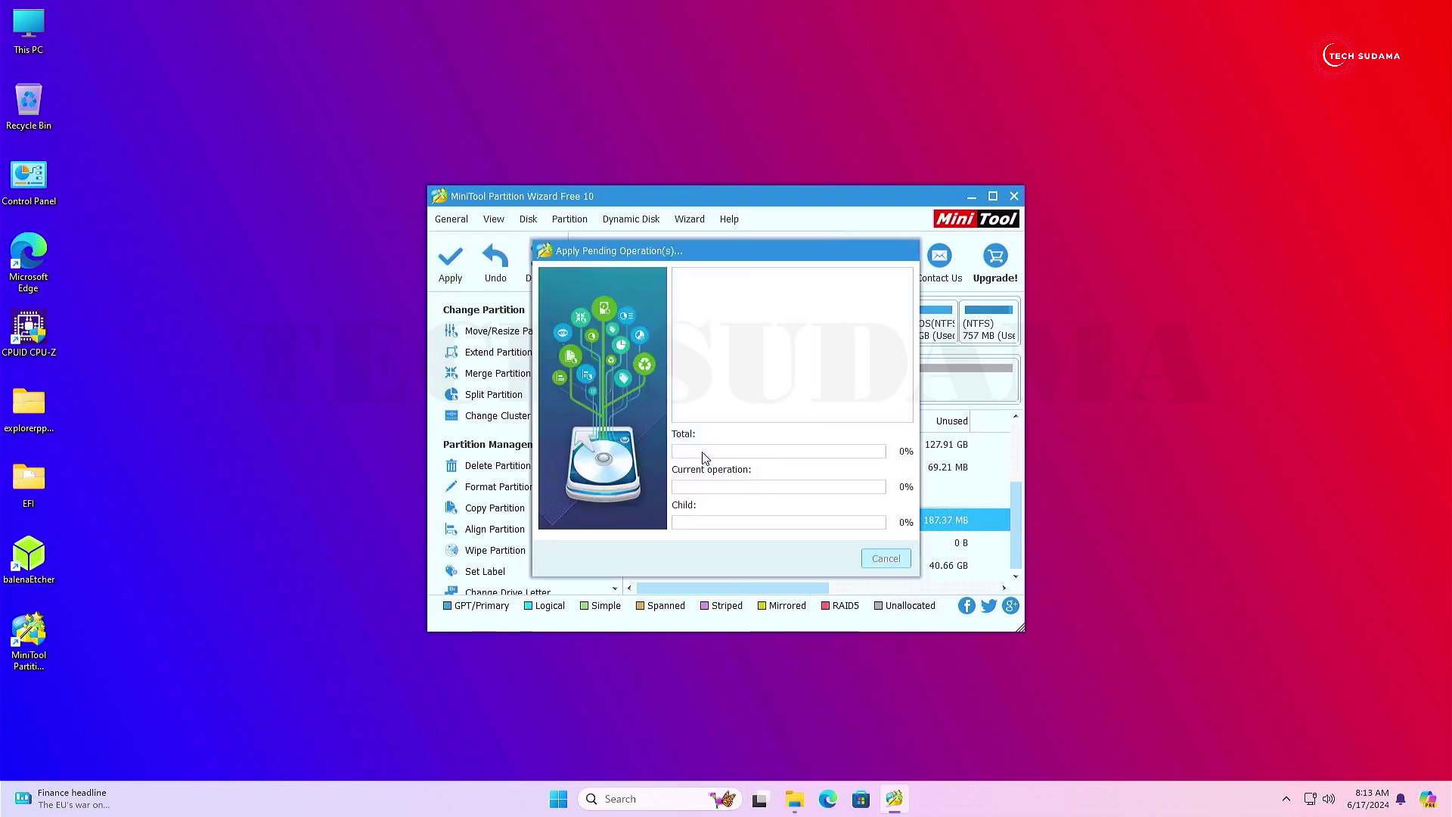
{"action": "left_click", "coordinate": [972, 196]}
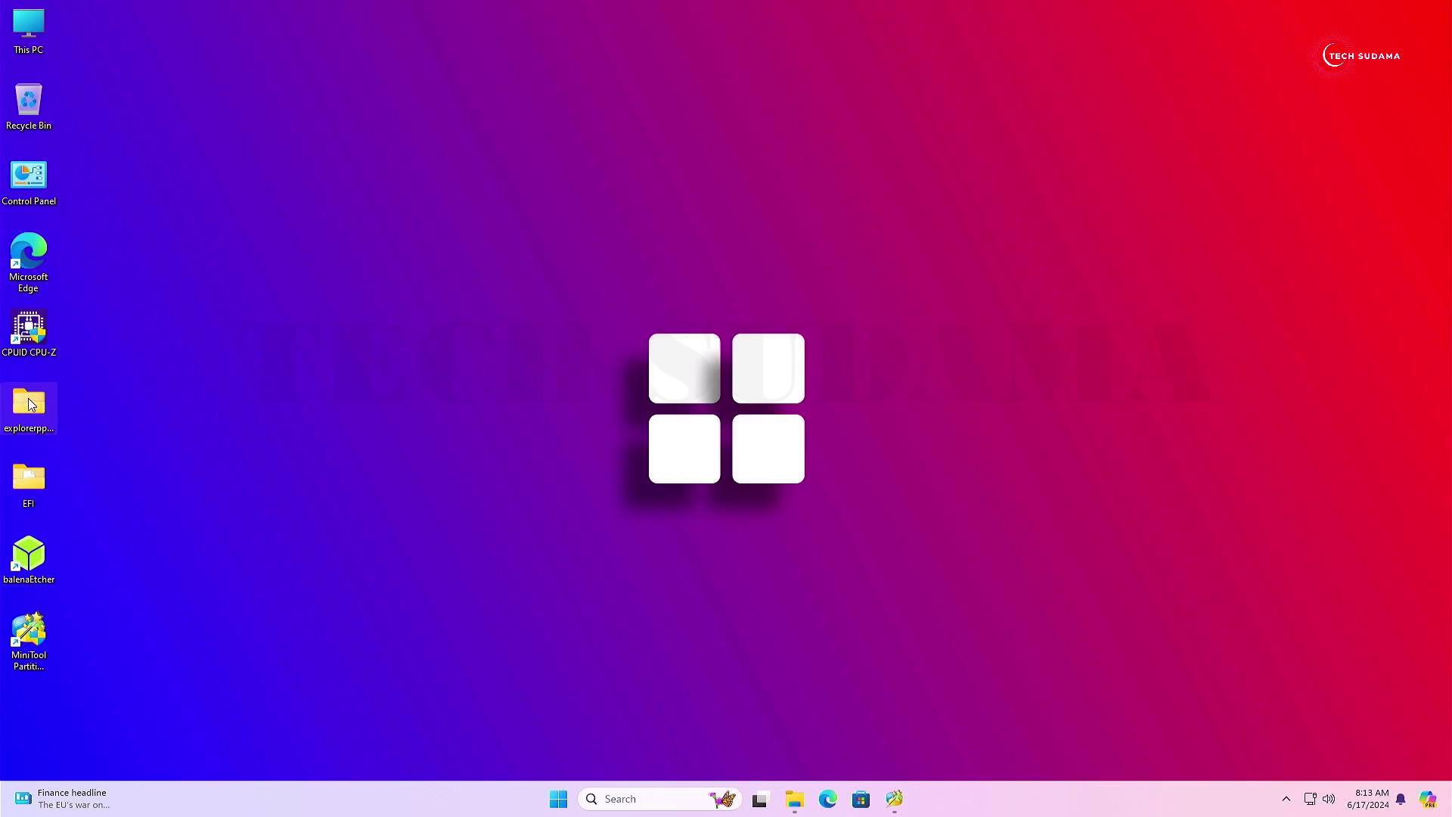
{"action": "double_click", "coordinate": [30, 404]}
{"action": "left_click", "coordinate": [558, 324]}
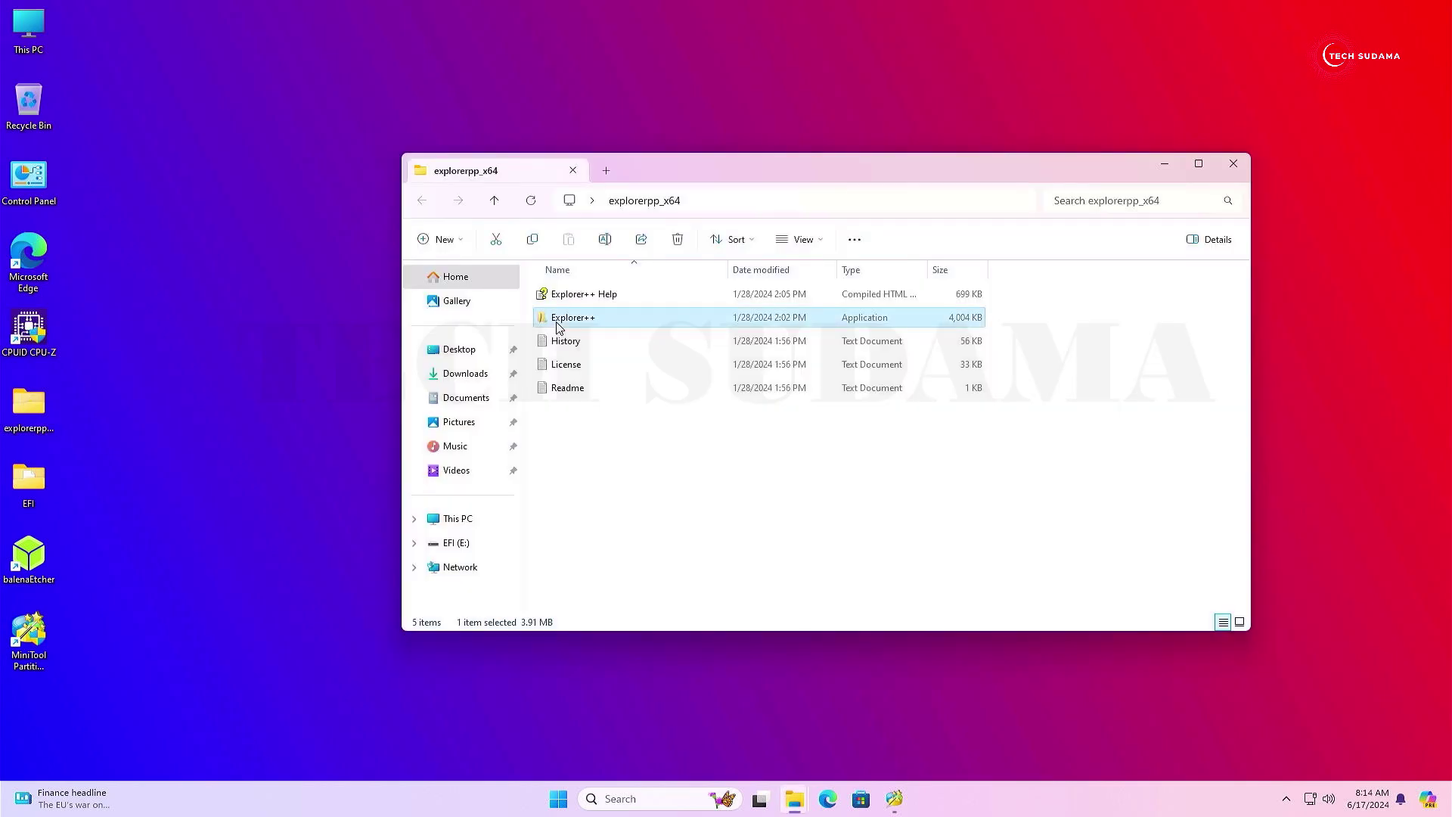
{"action": "right_click", "coordinate": [558, 325]}
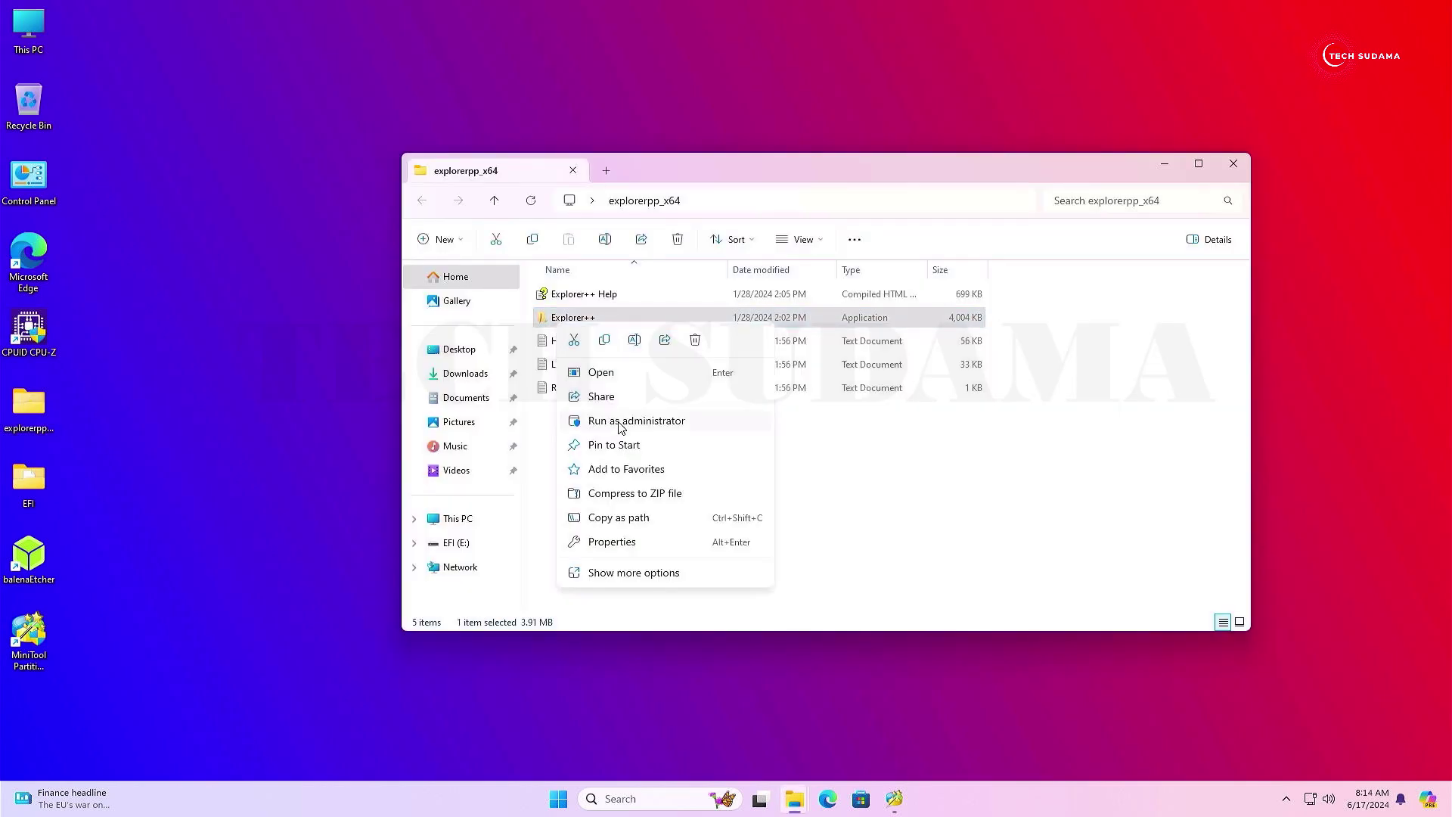
{"action": "left_click", "coordinate": [622, 422]}
{"action": "left_click", "coordinate": [804, 529]}
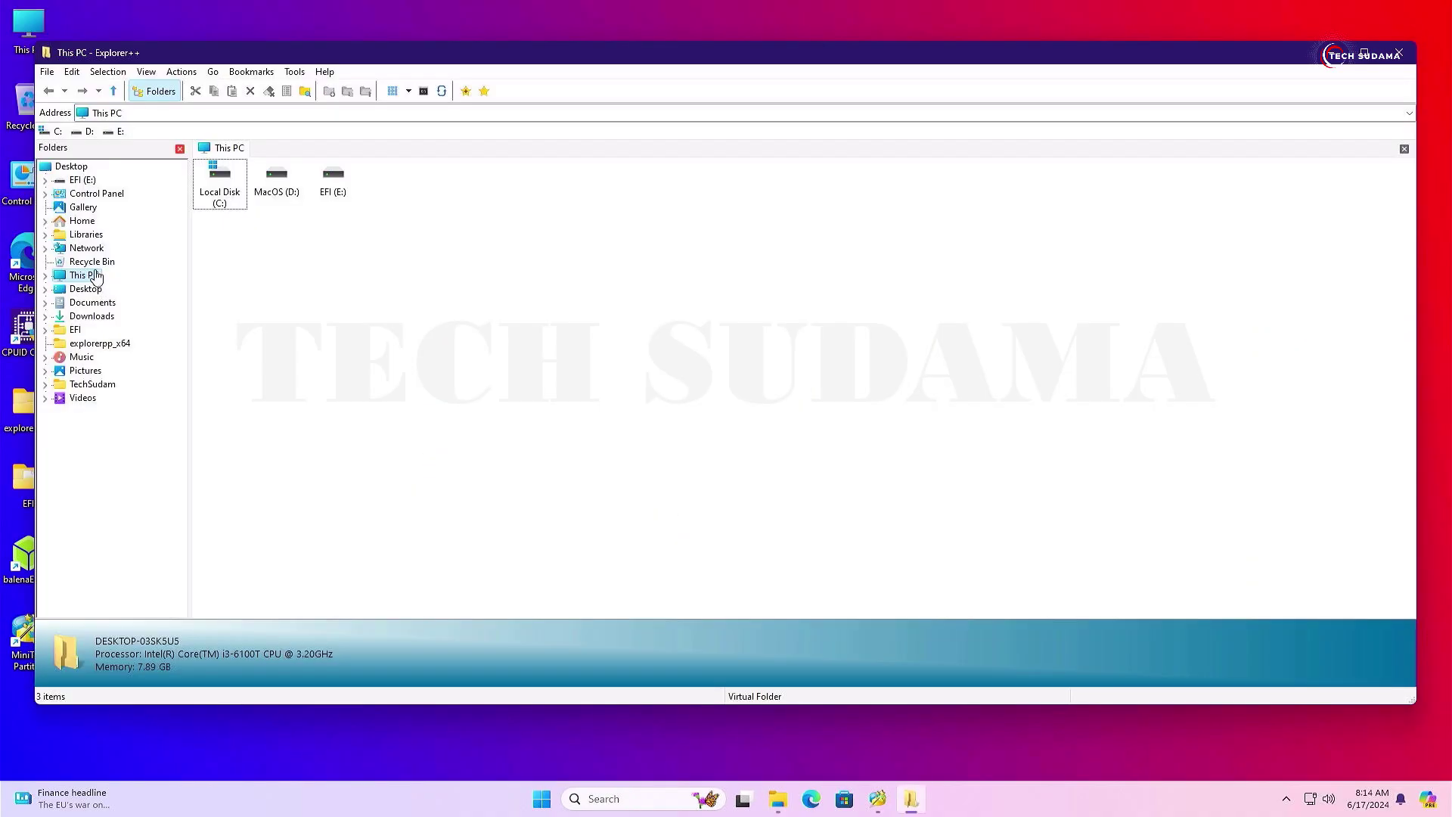
Step: Copy BOOT, OC and .DS_Store from the Desktop EFI folder
{"action": "left_click", "coordinate": [85, 291]}
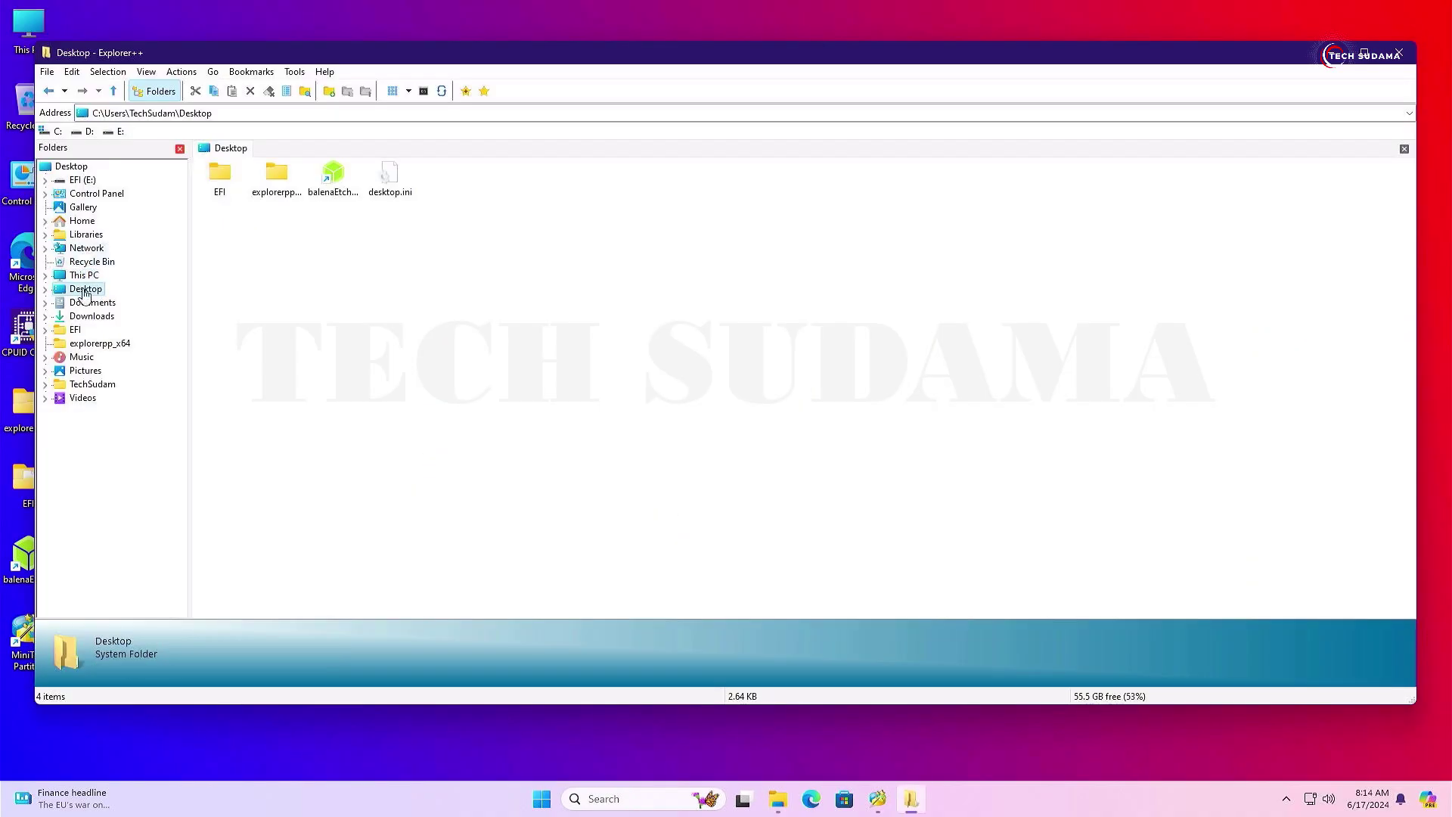
{"action": "left_click", "coordinate": [214, 180]}
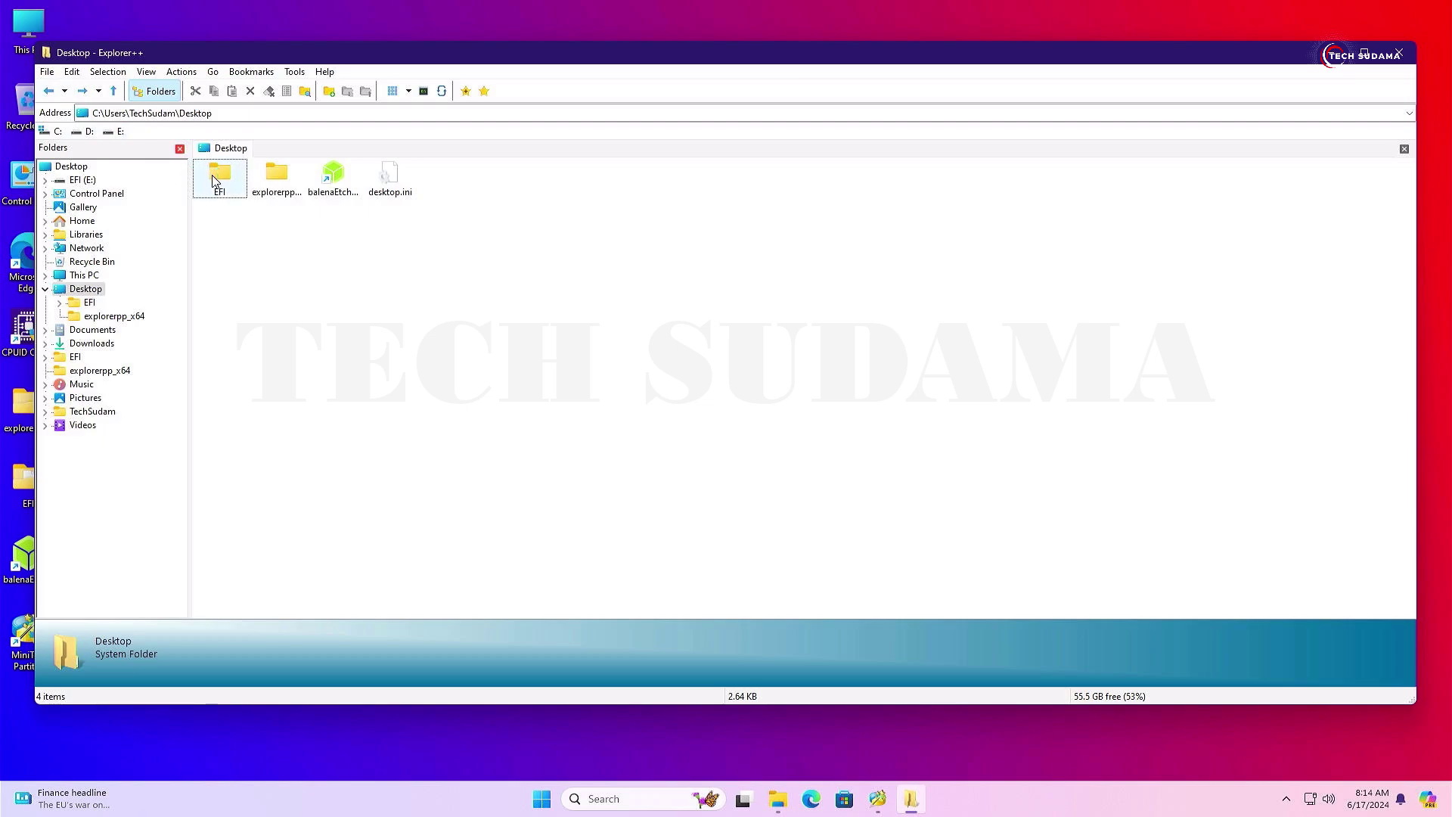
{"action": "double_click", "coordinate": [214, 180]}
{"action": "left_click_drag", "start_coordinate": [210, 240], "coordinate": [346, 176]}
{"action": "right_click", "coordinate": [345, 175]}
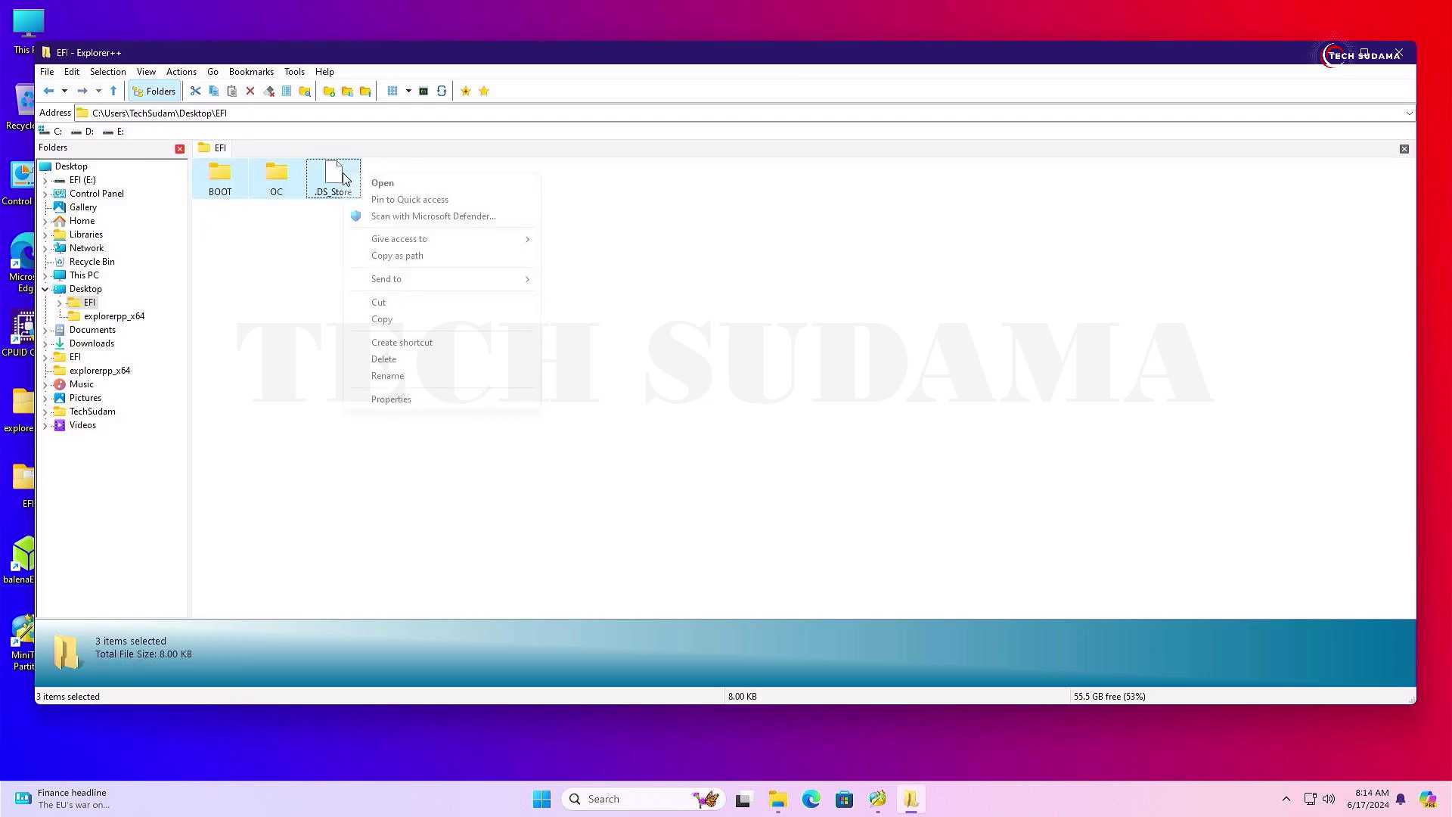
{"action": "left_click", "coordinate": [392, 326]}
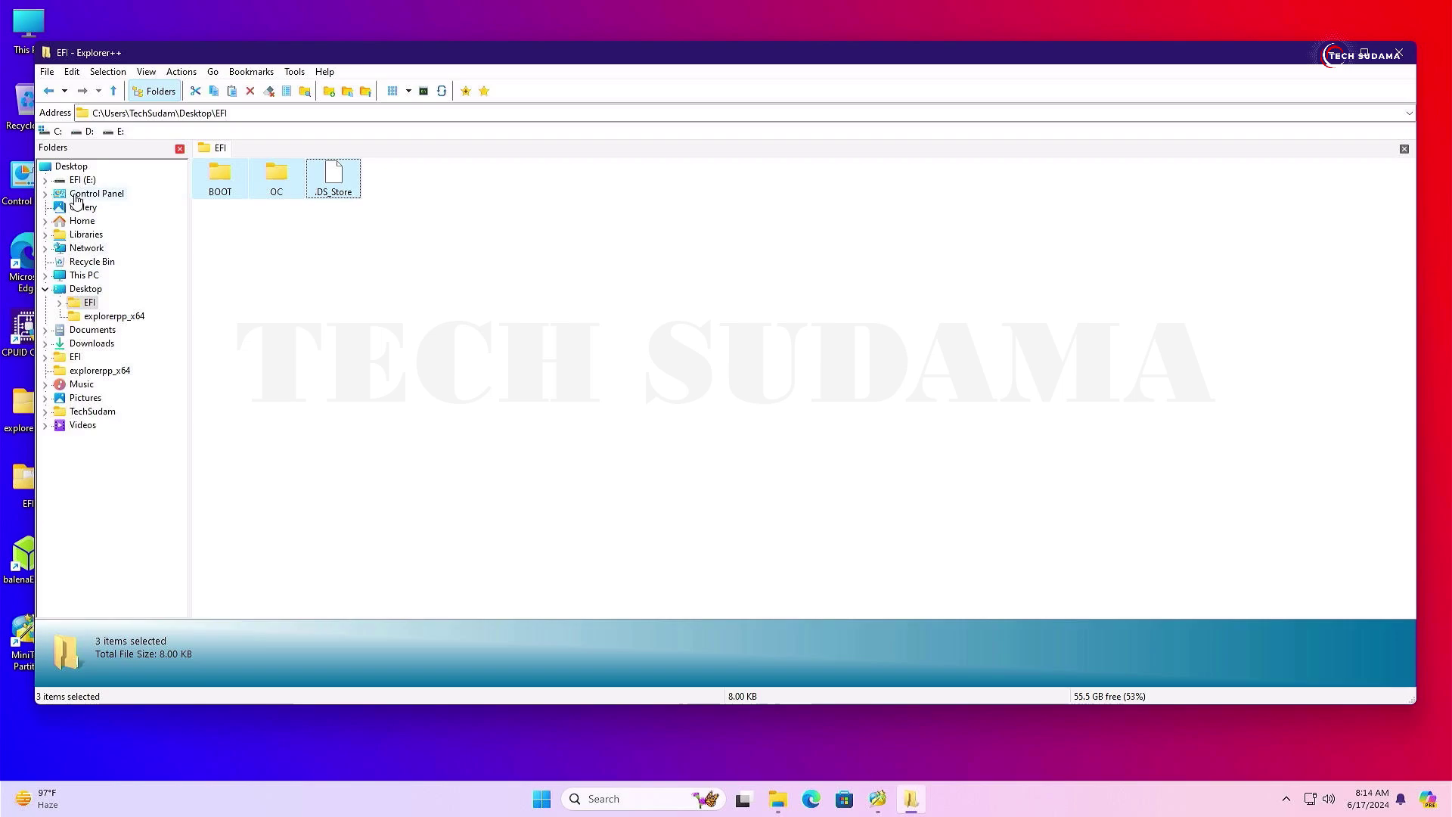
Step: Paste them into E:\EFI, replacing the existing files
{"action": "left_click", "coordinate": [48, 91]}
{"action": "left_click", "coordinate": [48, 91]}
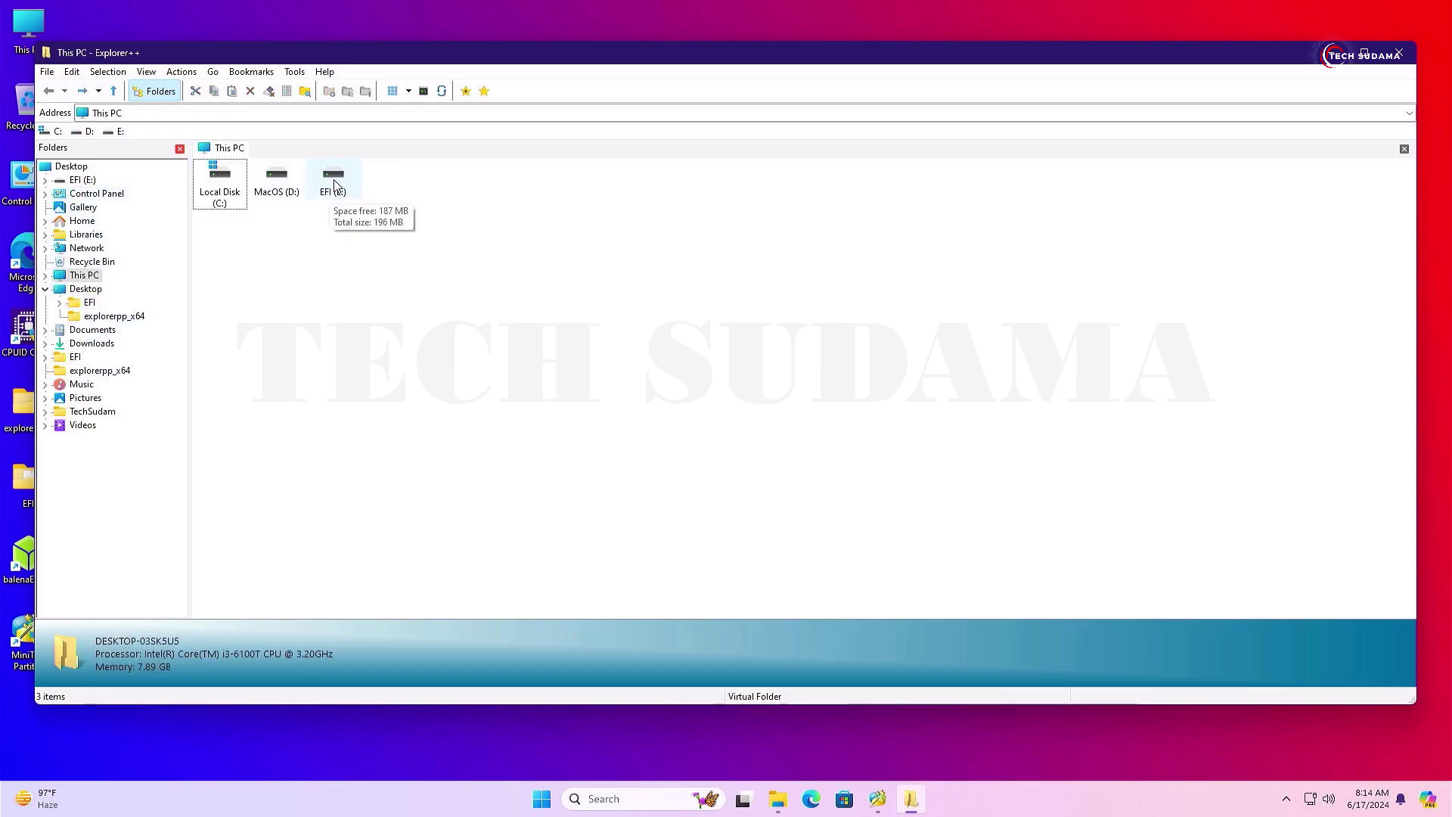
{"action": "double_click", "coordinate": [337, 182]}
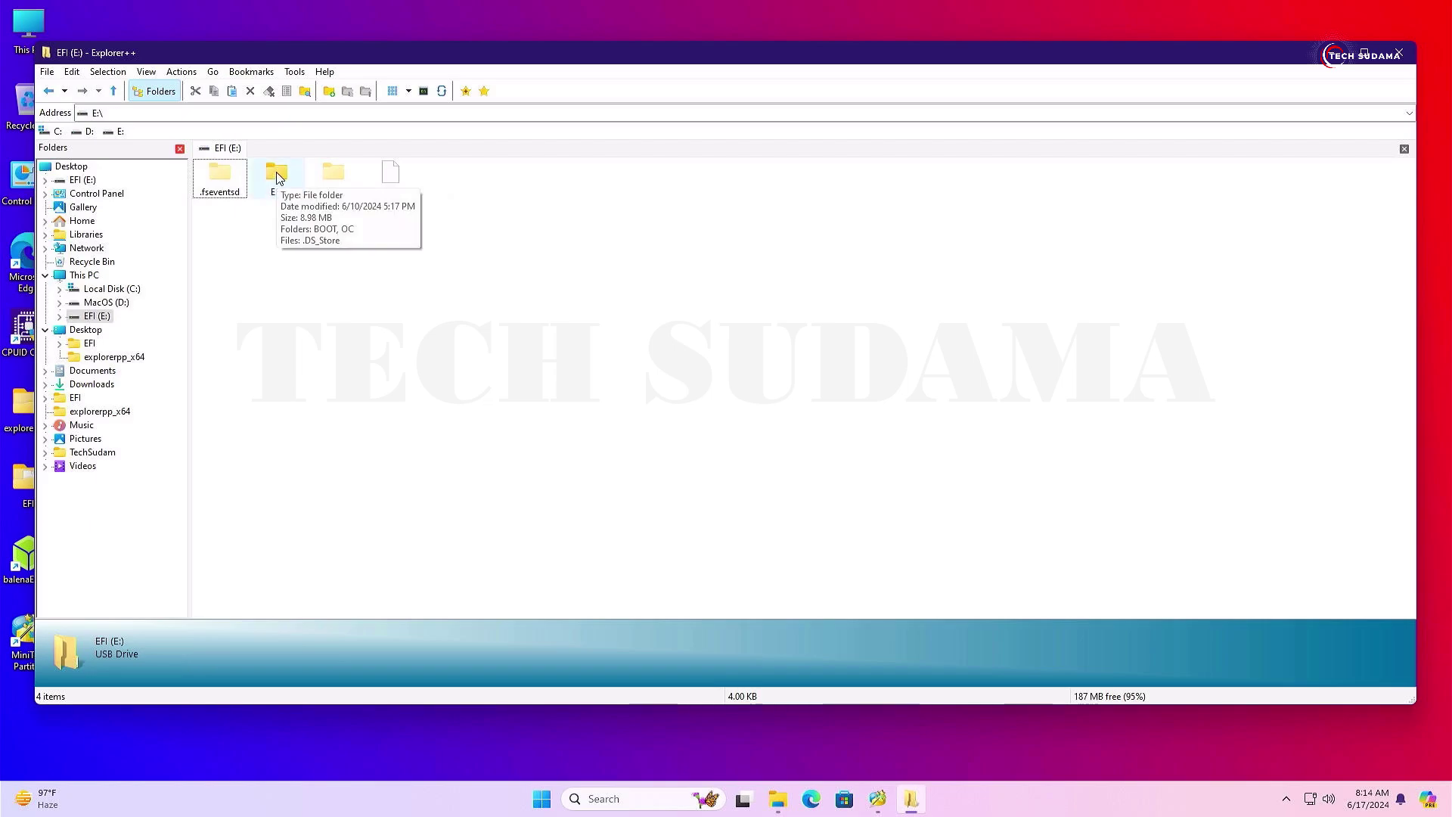
{"action": "left_click", "coordinate": [281, 176]}
{"action": "double_click", "coordinate": [281, 175]}
{"action": "right_click", "coordinate": [357, 282]}
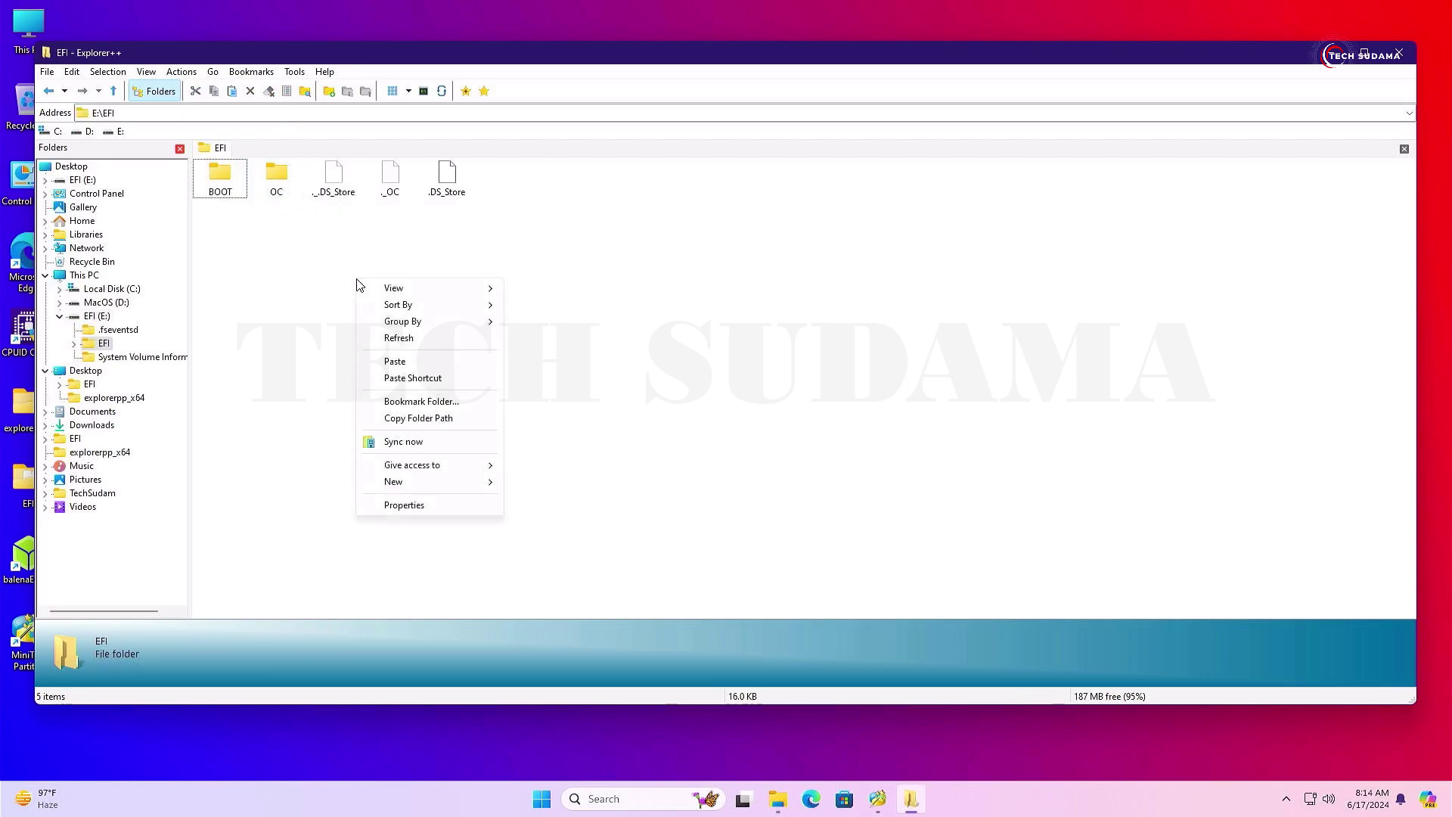
{"action": "left_click", "coordinate": [393, 361]}
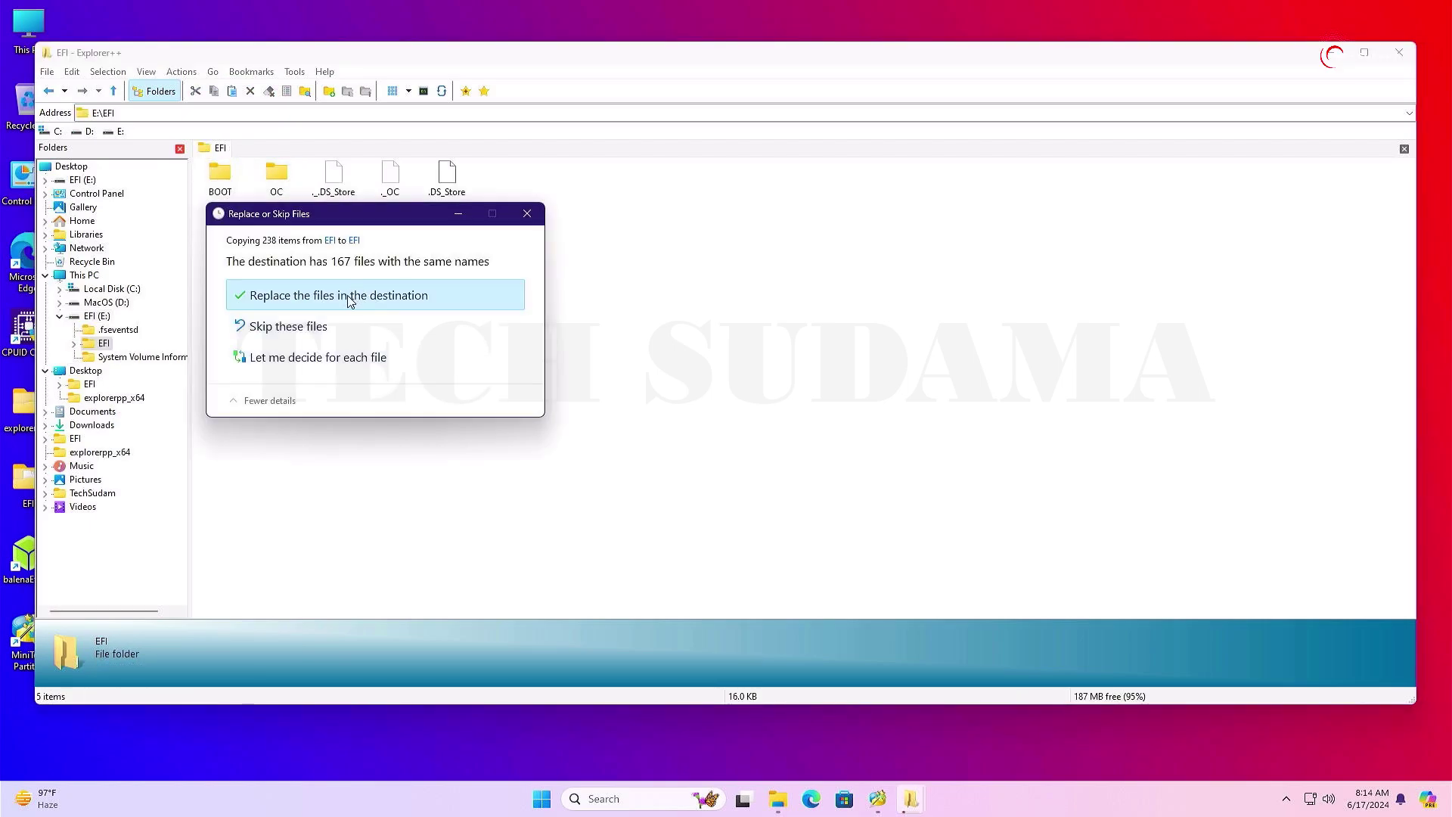
{"action": "left_click", "coordinate": [350, 297]}
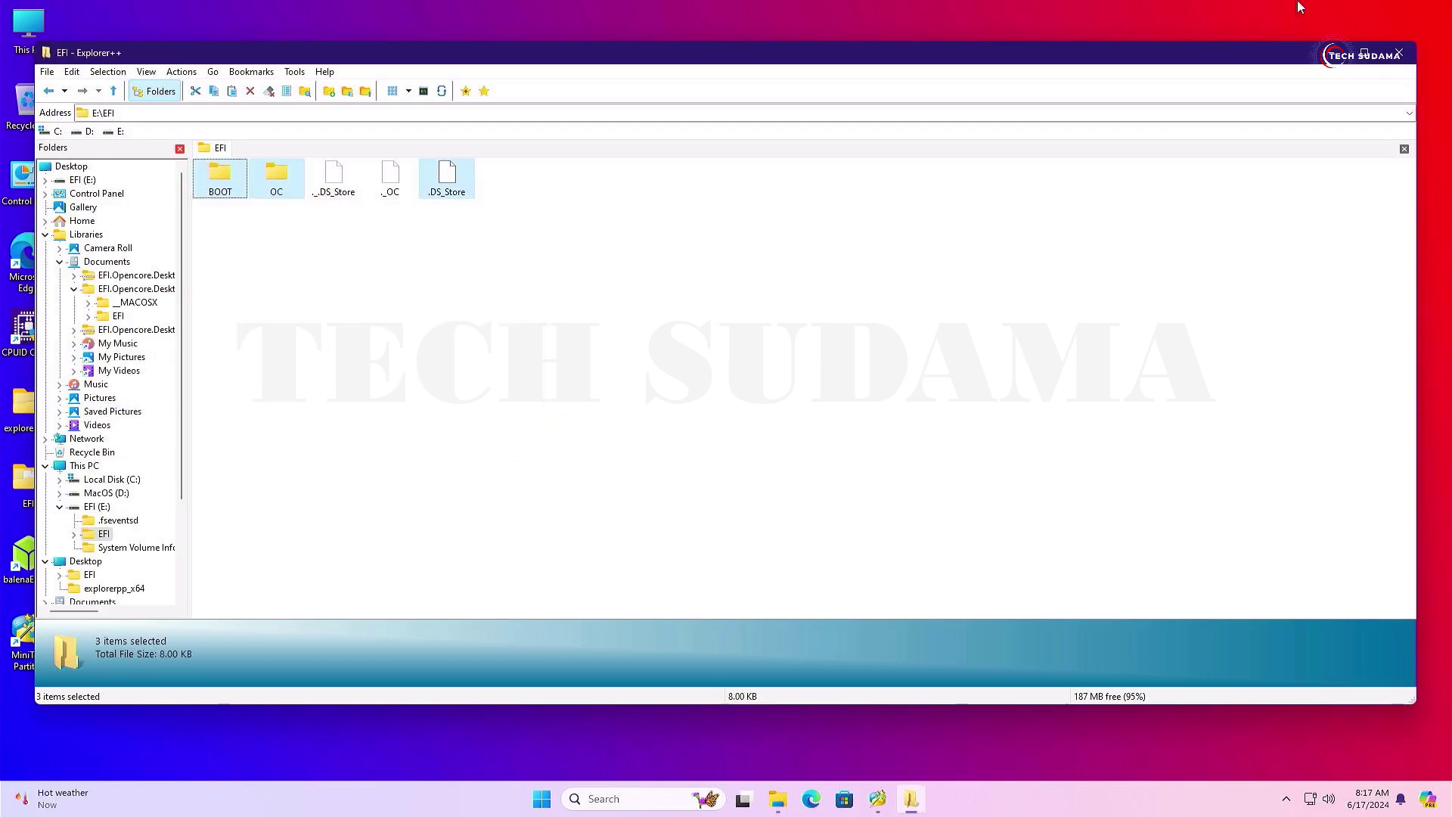
Step: Close Explorer++, File Explorer and MiniTool Partition Wizard
{"action": "left_click", "coordinate": [1398, 52]}
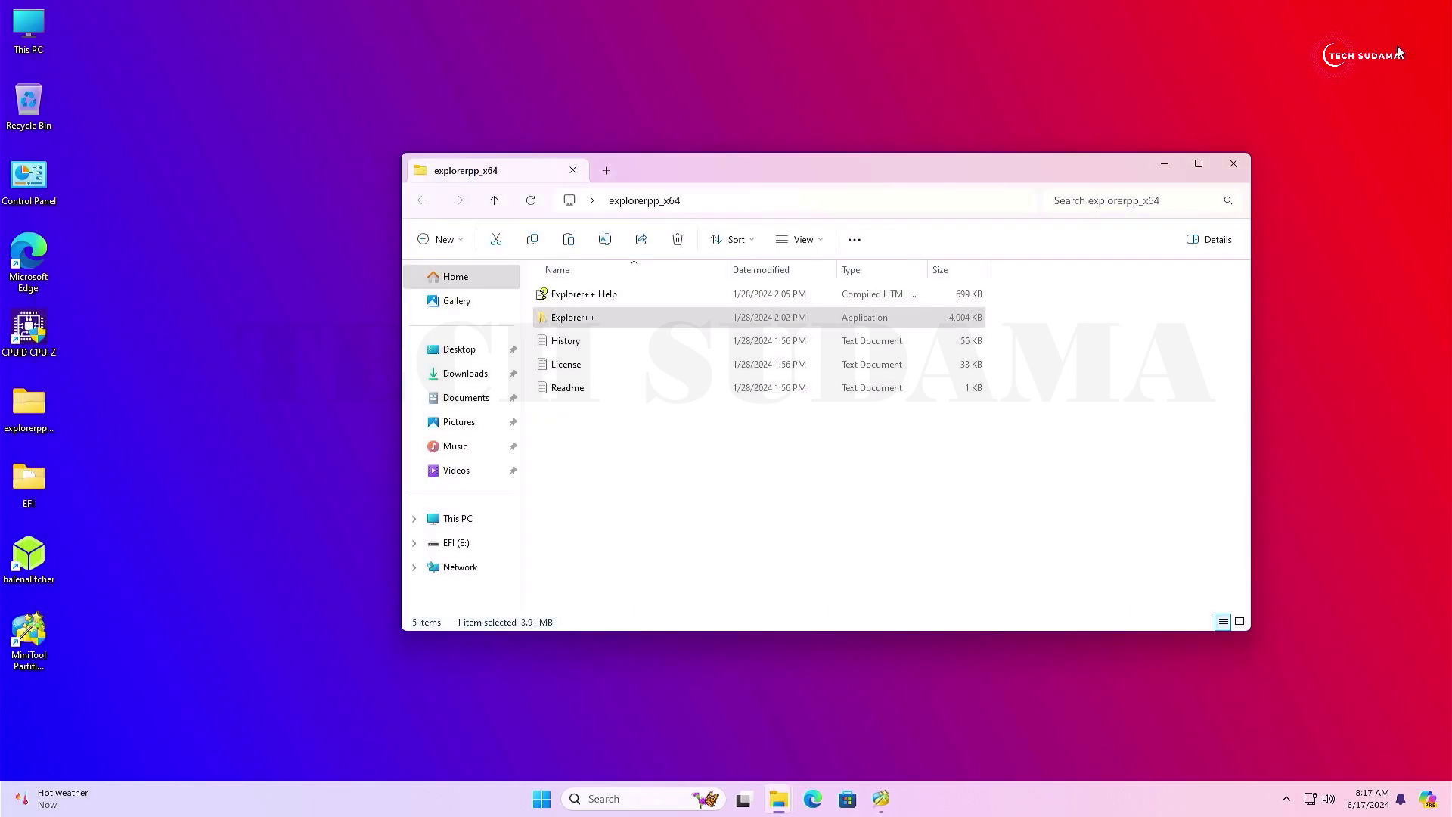
{"action": "left_click", "coordinate": [1241, 164]}
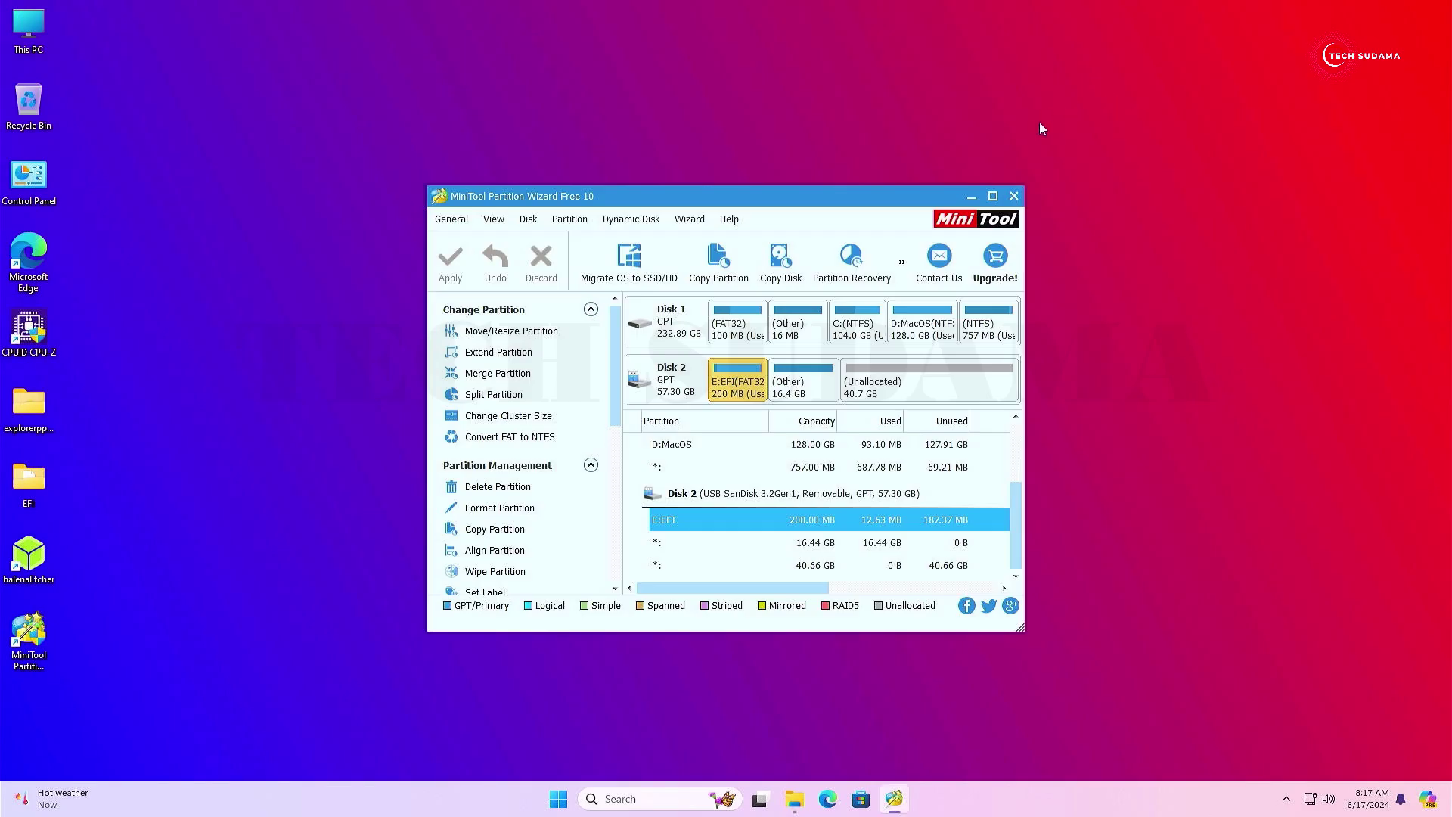
{"action": "left_click", "coordinate": [1019, 187]}
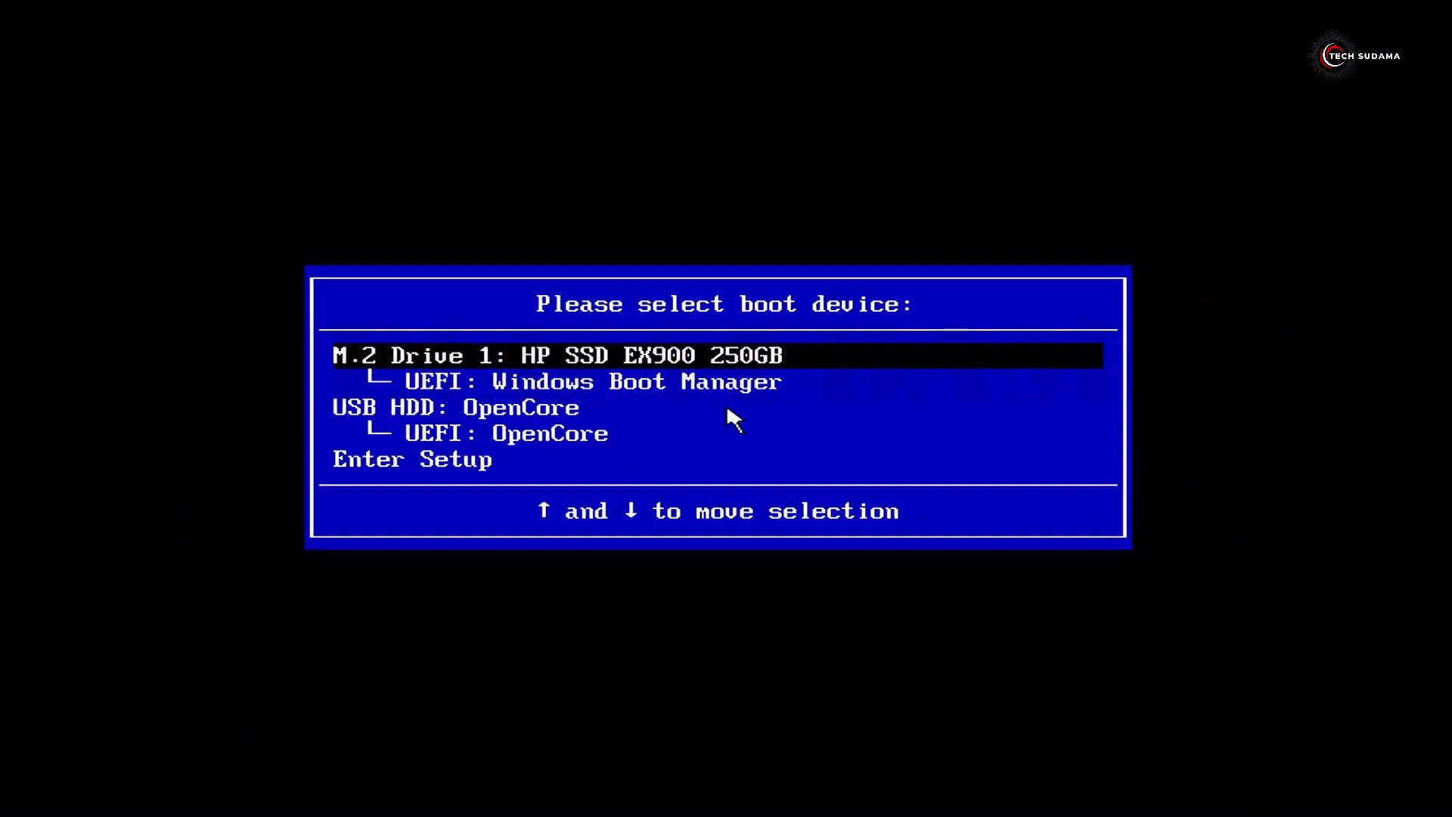
Step: Boot the UEFI: OpenCore USB entry, then start Install macOS 15 beta from the OpenCore picker
{"action": "key", "text": "Down"}
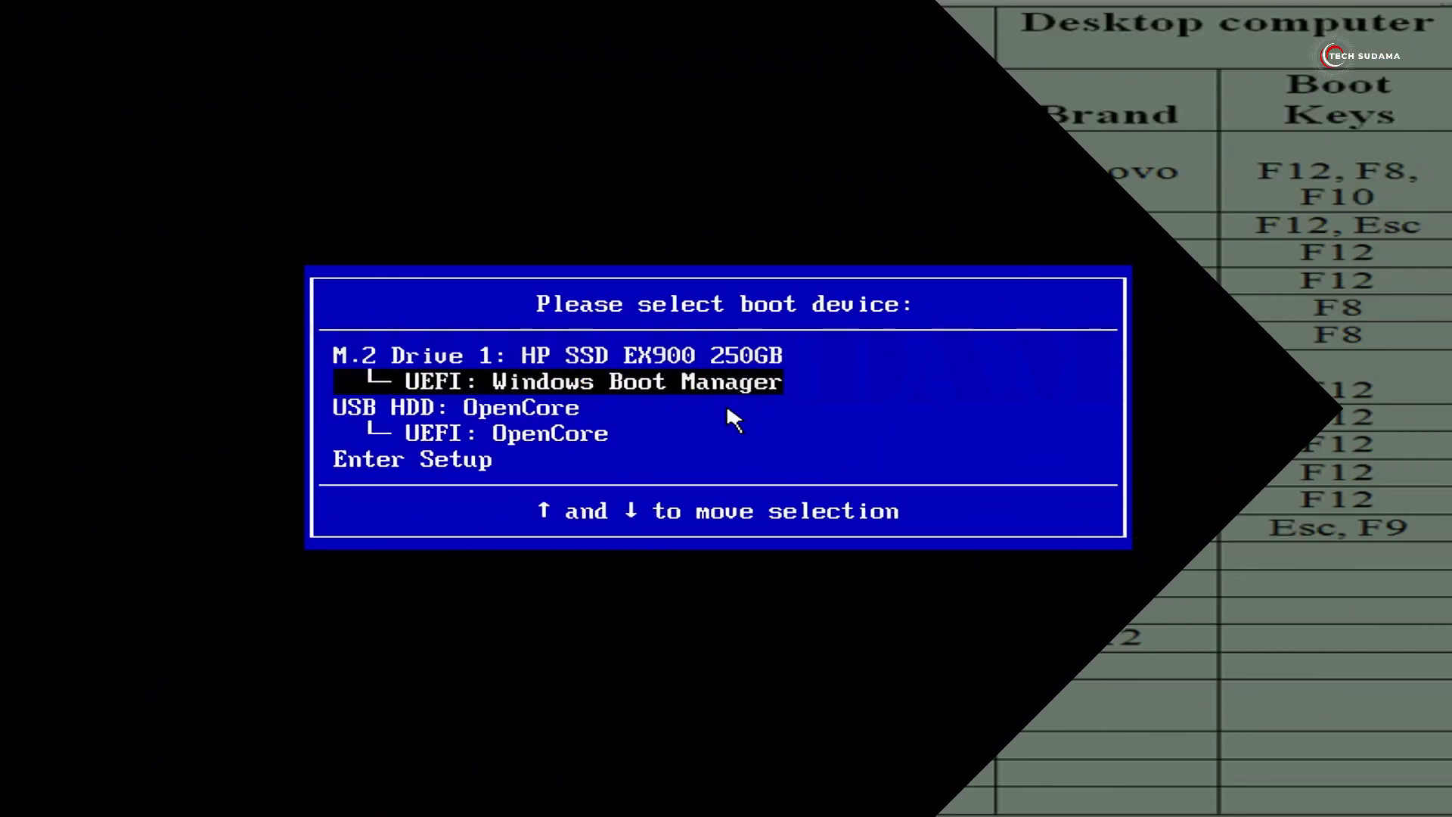
{"action": "key", "text": "Down"}
{"action": "key", "text": "Down"}
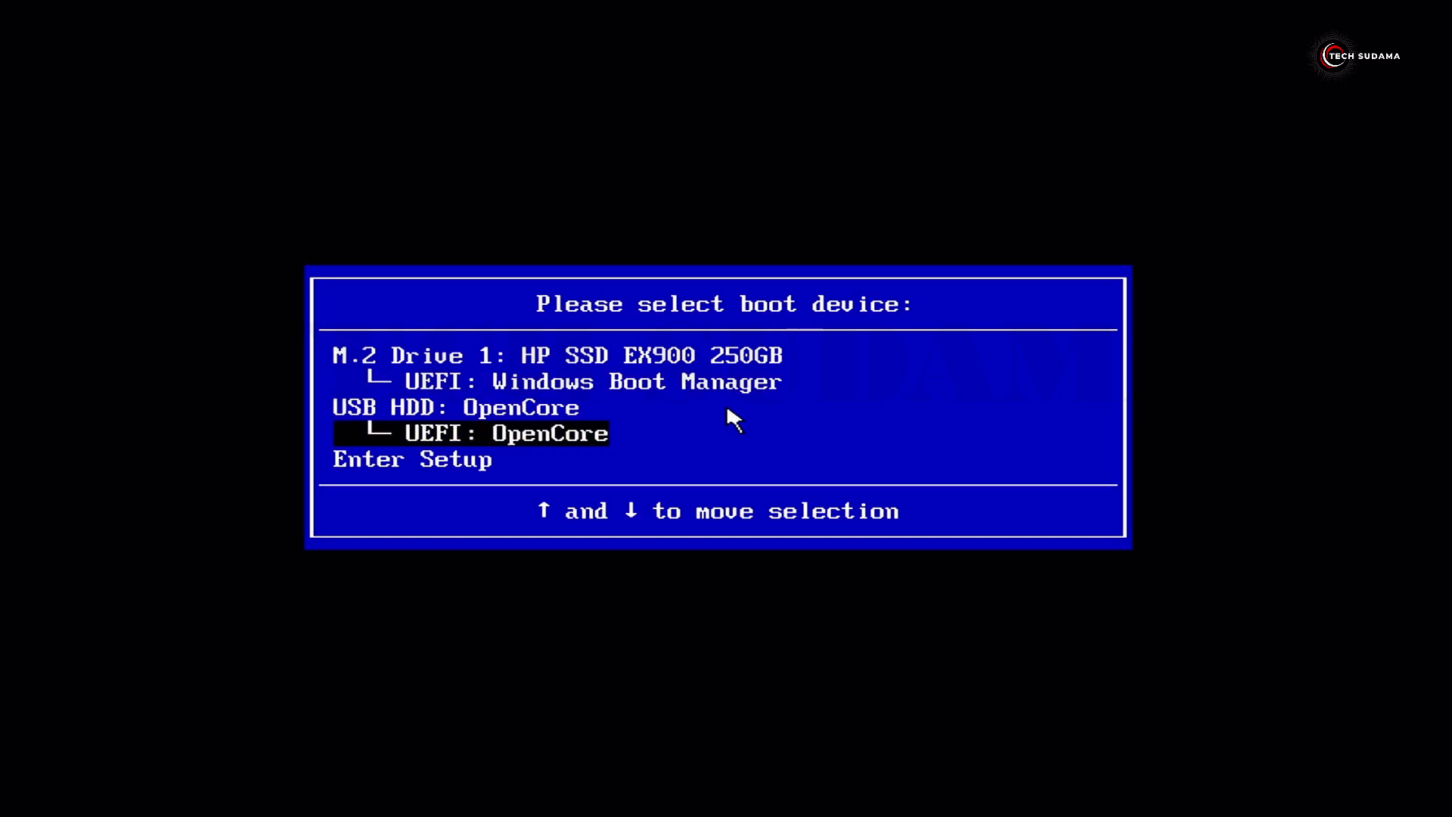
{"action": "key", "text": "Return"}
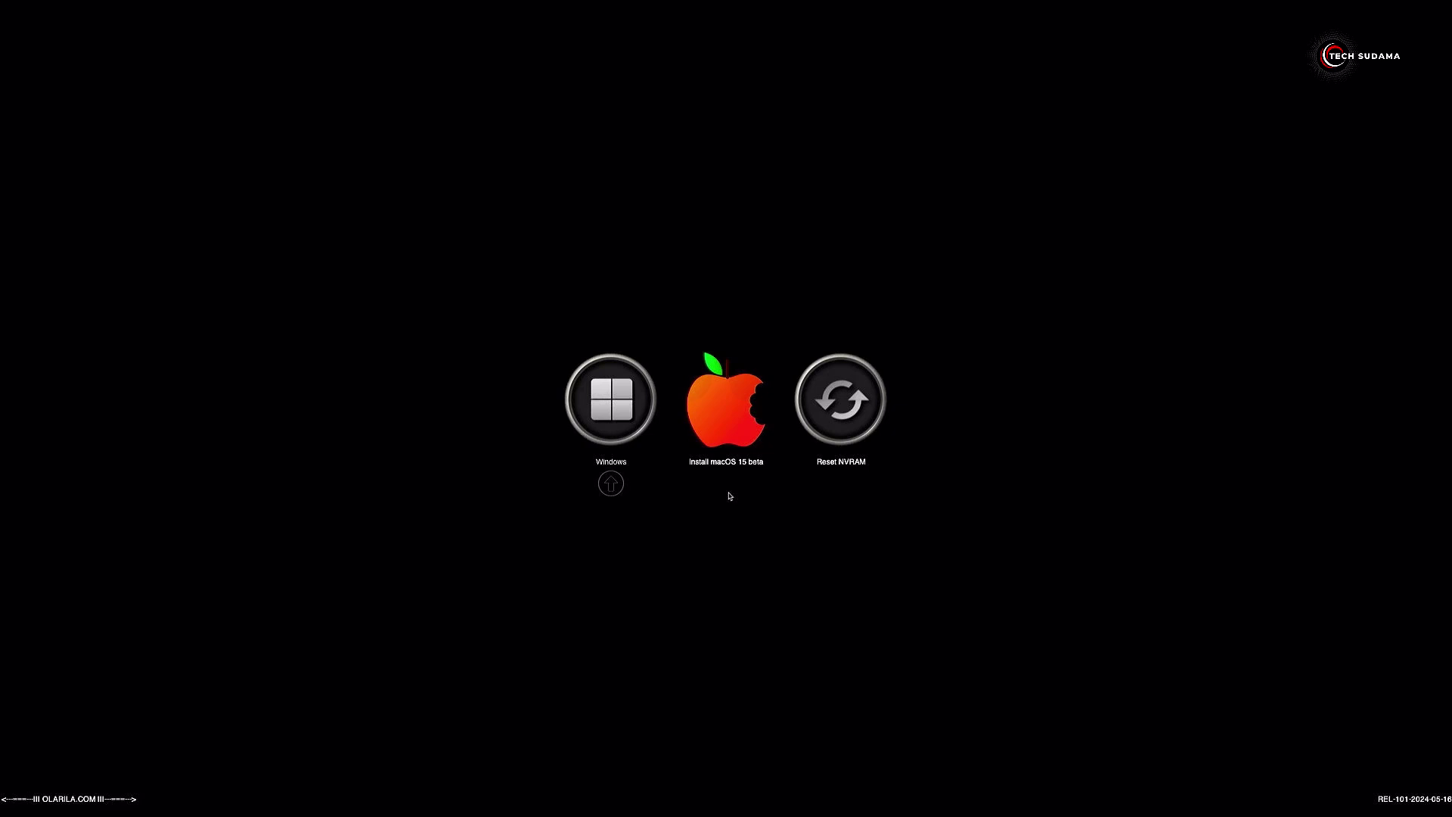
{"action": "key", "text": "Right"}
{"action": "key", "text": "Return"}
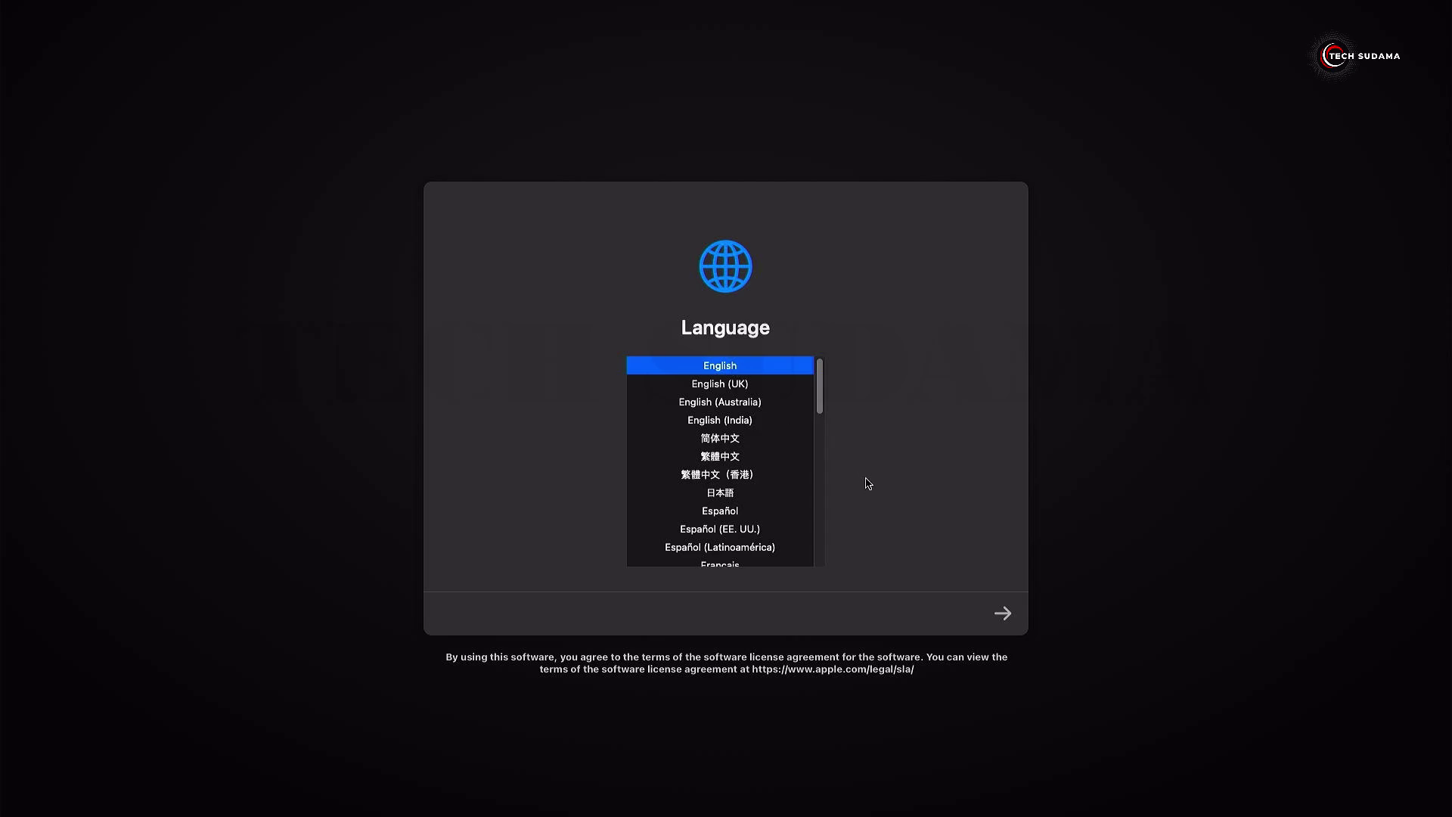
Step: Keep English, launch Disk Utility showing all devices, and select the MacOS volume on the HP SSD
{"action": "left_click", "coordinate": [1002, 613]}
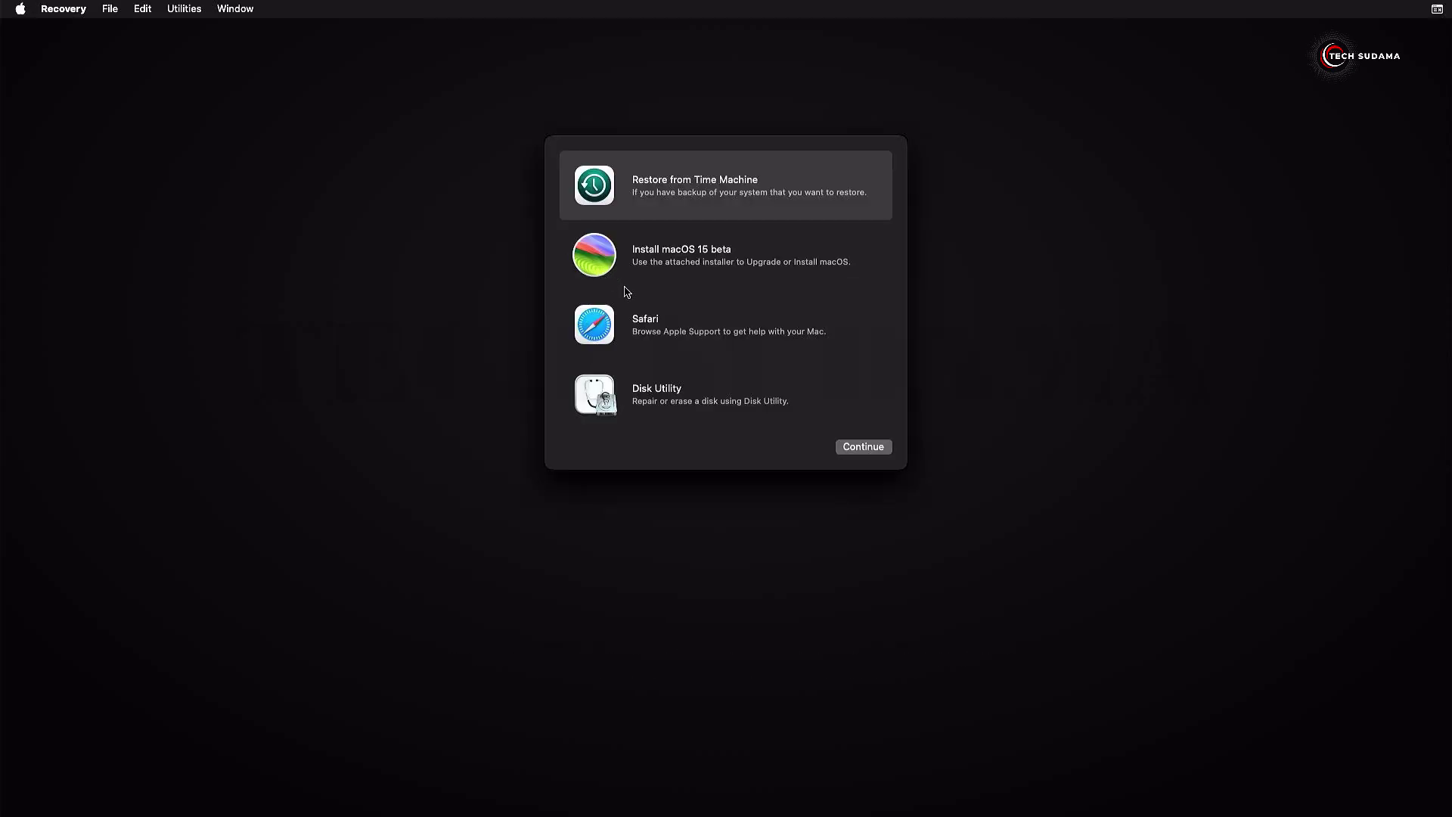
{"action": "left_click", "coordinate": [675, 398]}
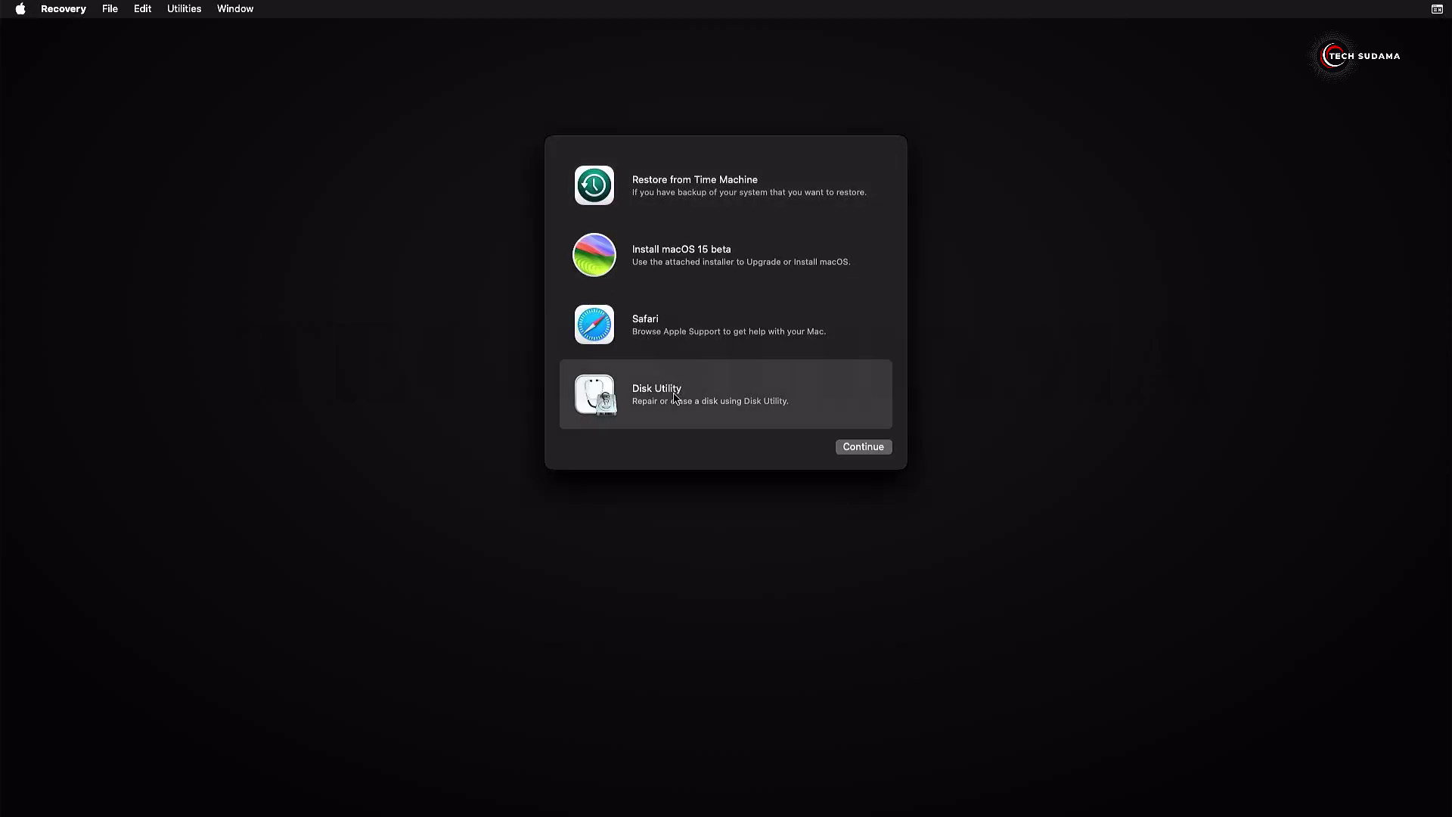
{"action": "left_click", "coordinate": [840, 446]}
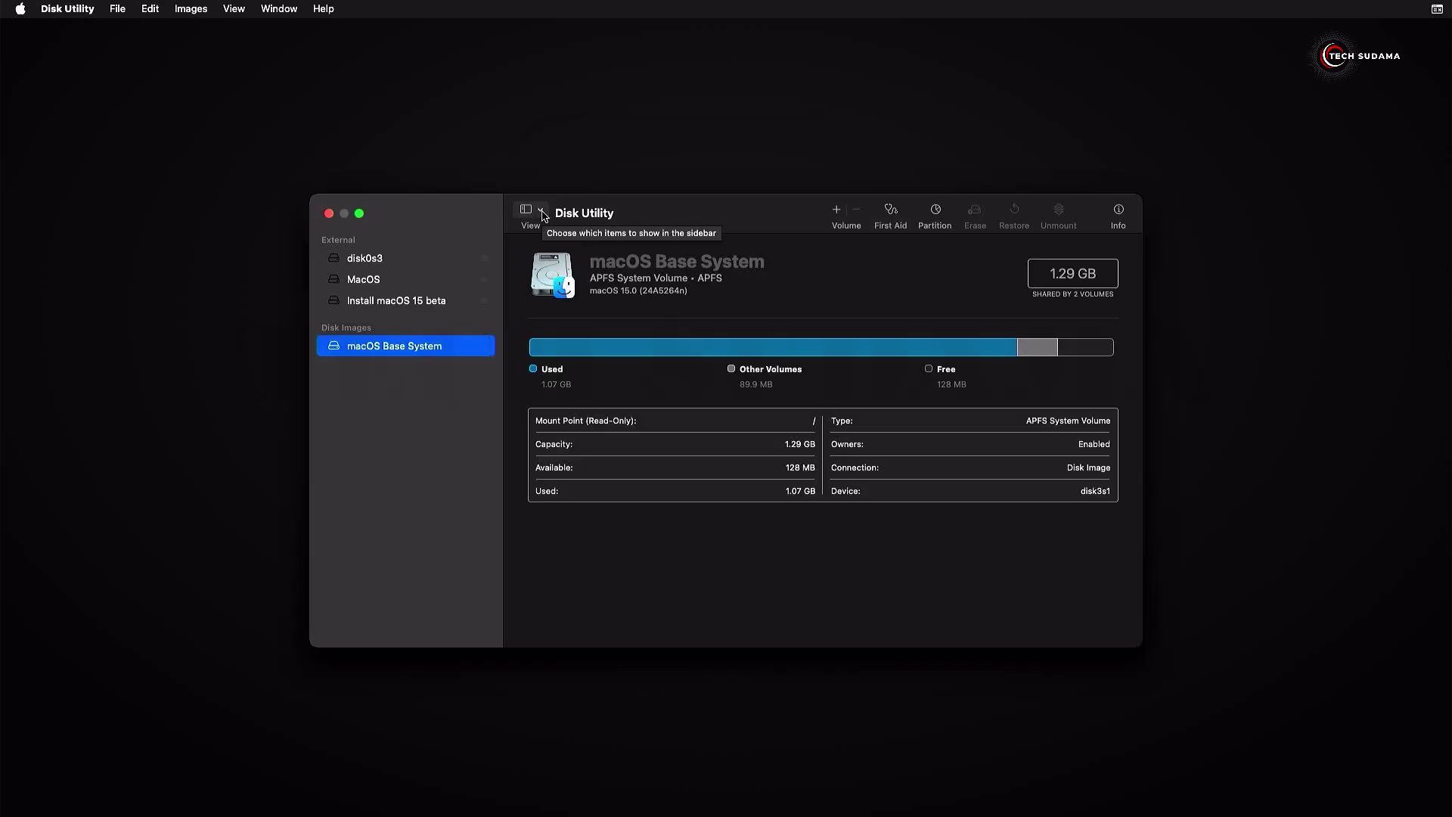
{"action": "left_click", "coordinate": [543, 213]}
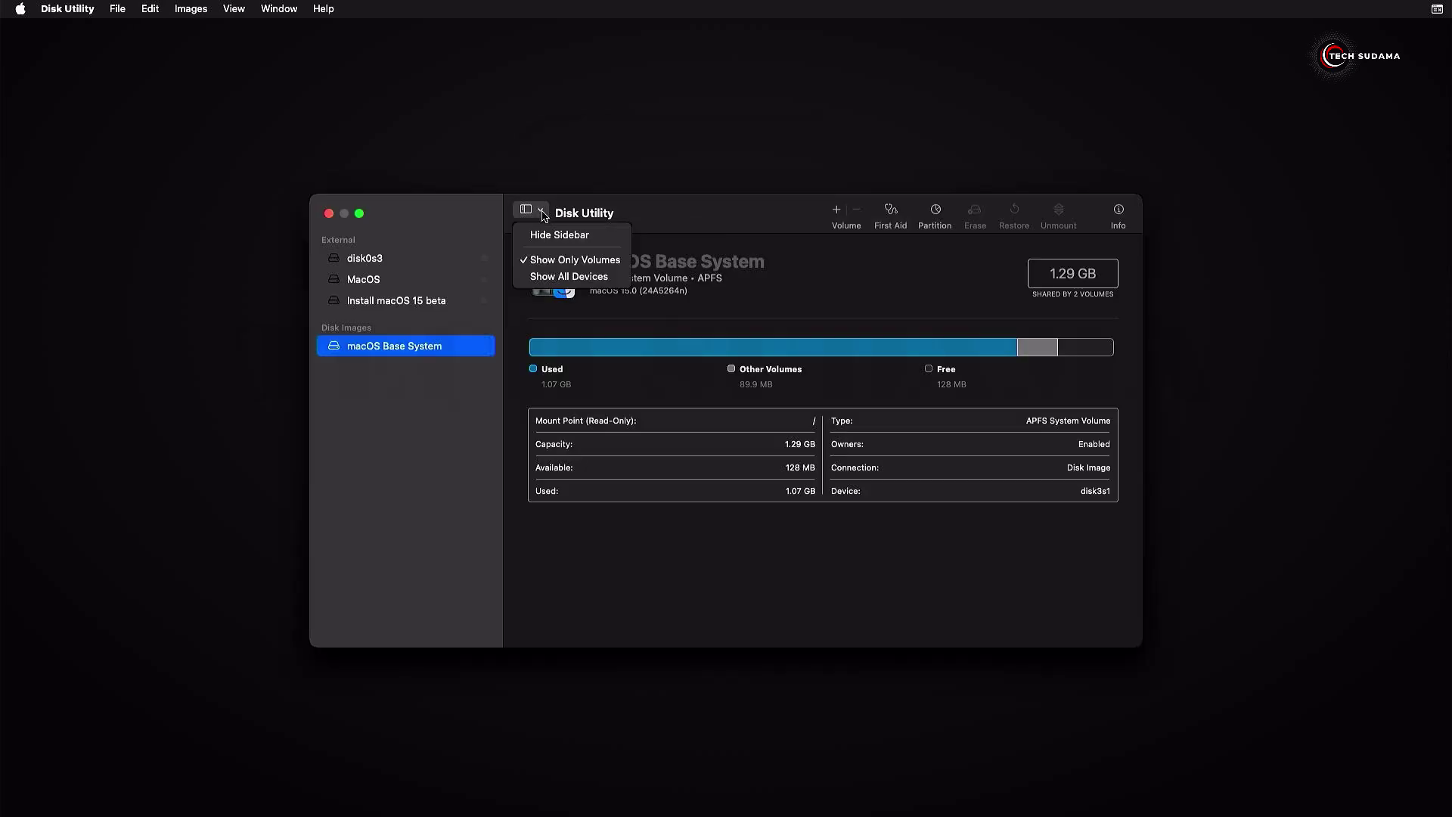
{"action": "left_click", "coordinate": [561, 277]}
{"action": "left_click", "coordinate": [388, 301]}
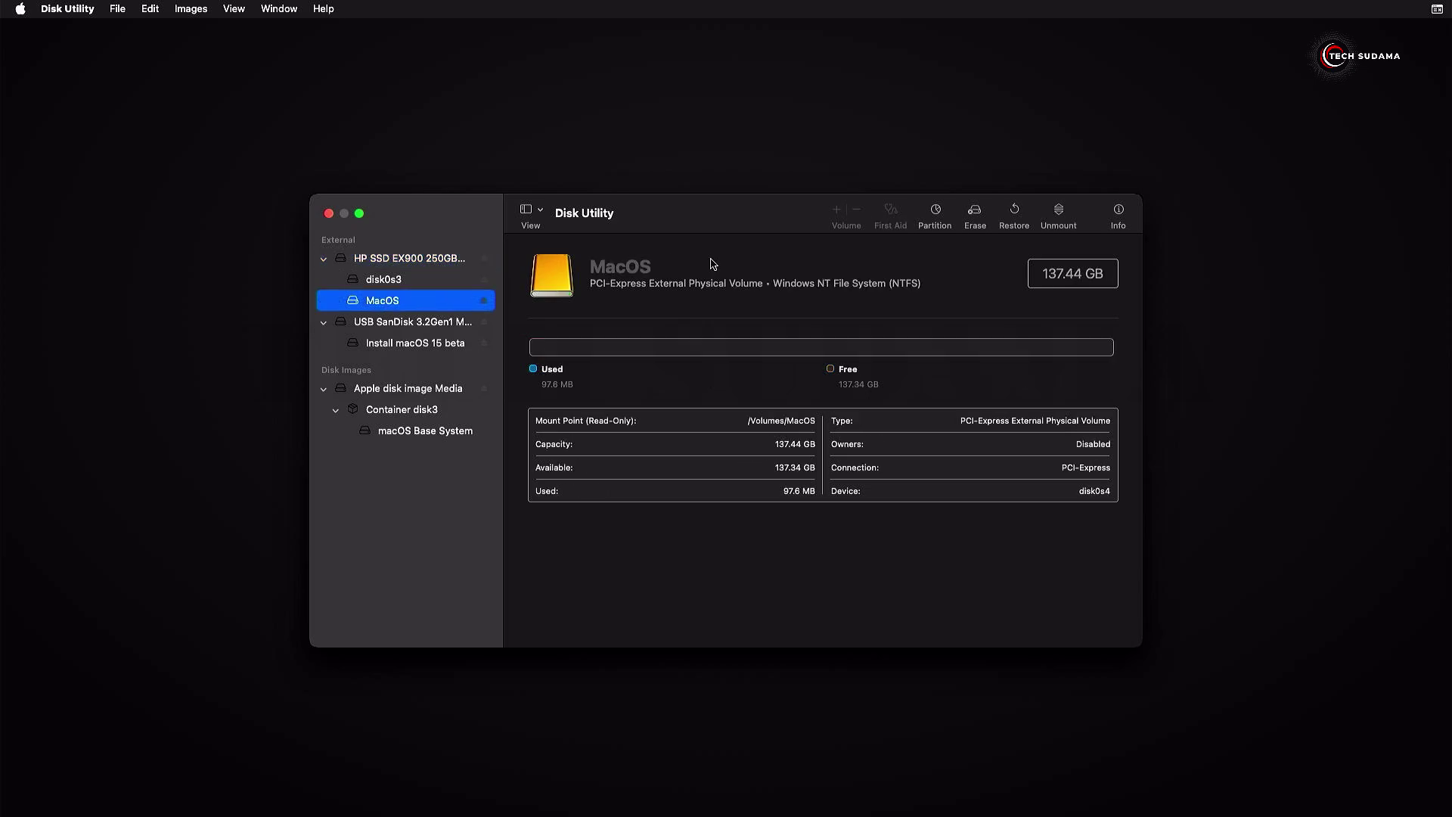
Step: Erase the MacOS volume as APFS, then quit Disk Utility
{"action": "left_click", "coordinate": [974, 212]}
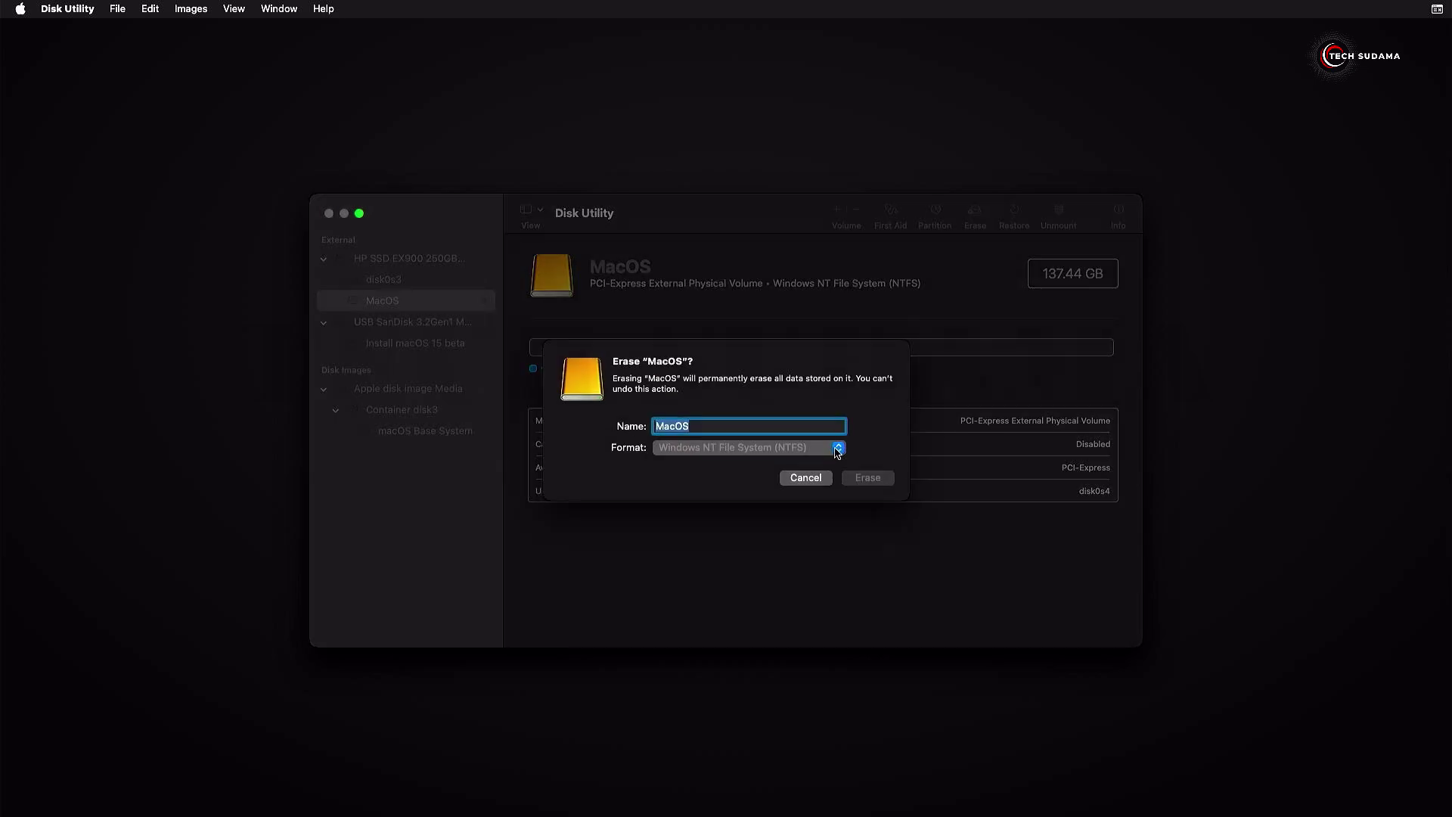
{"action": "left_click", "coordinate": [837, 450]}
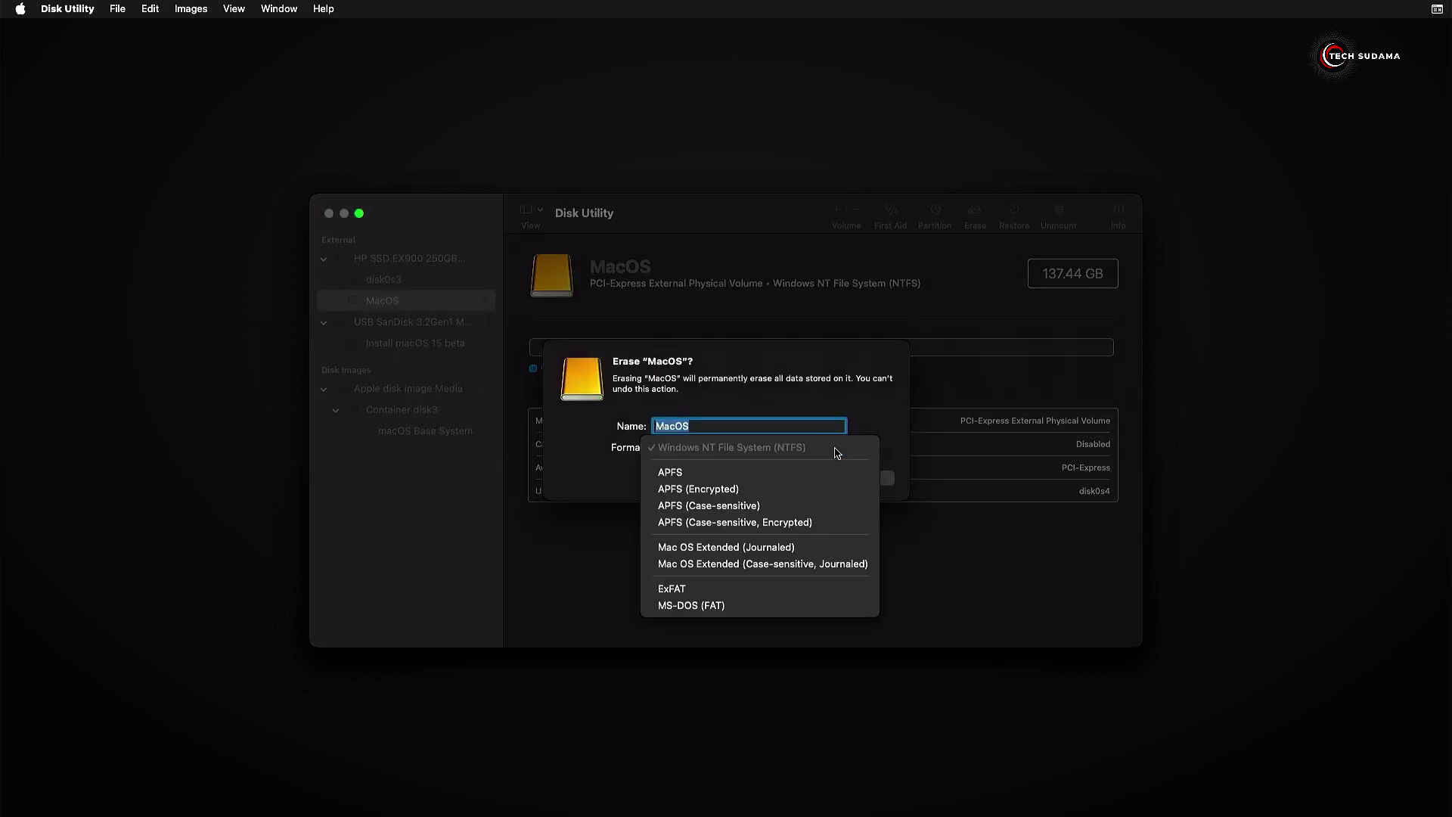
{"action": "left_click", "coordinate": [733, 472]}
{"action": "left_click", "coordinate": [868, 477]}
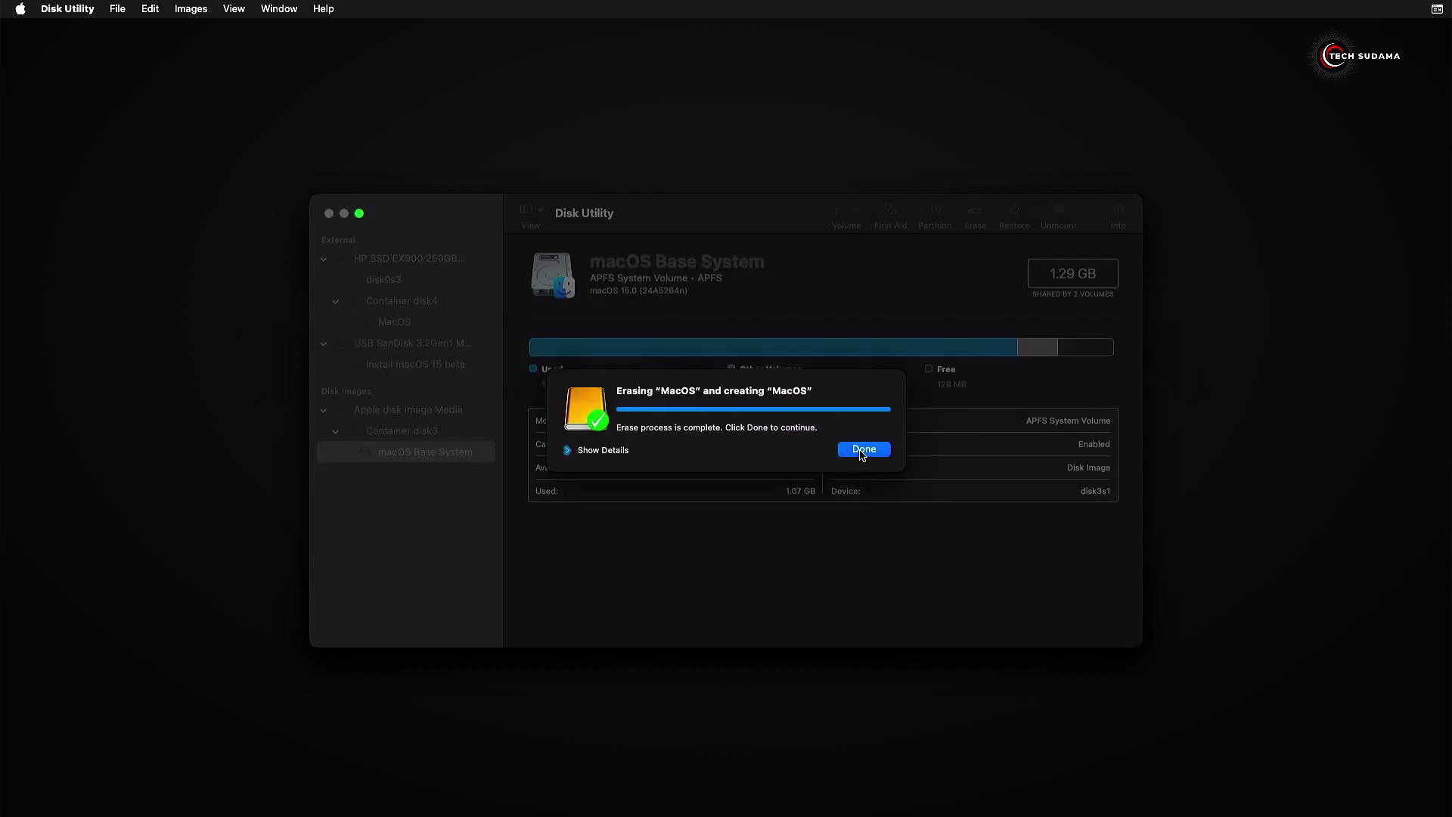
{"action": "left_click", "coordinate": [863, 451]}
{"action": "left_click", "coordinate": [328, 213]}
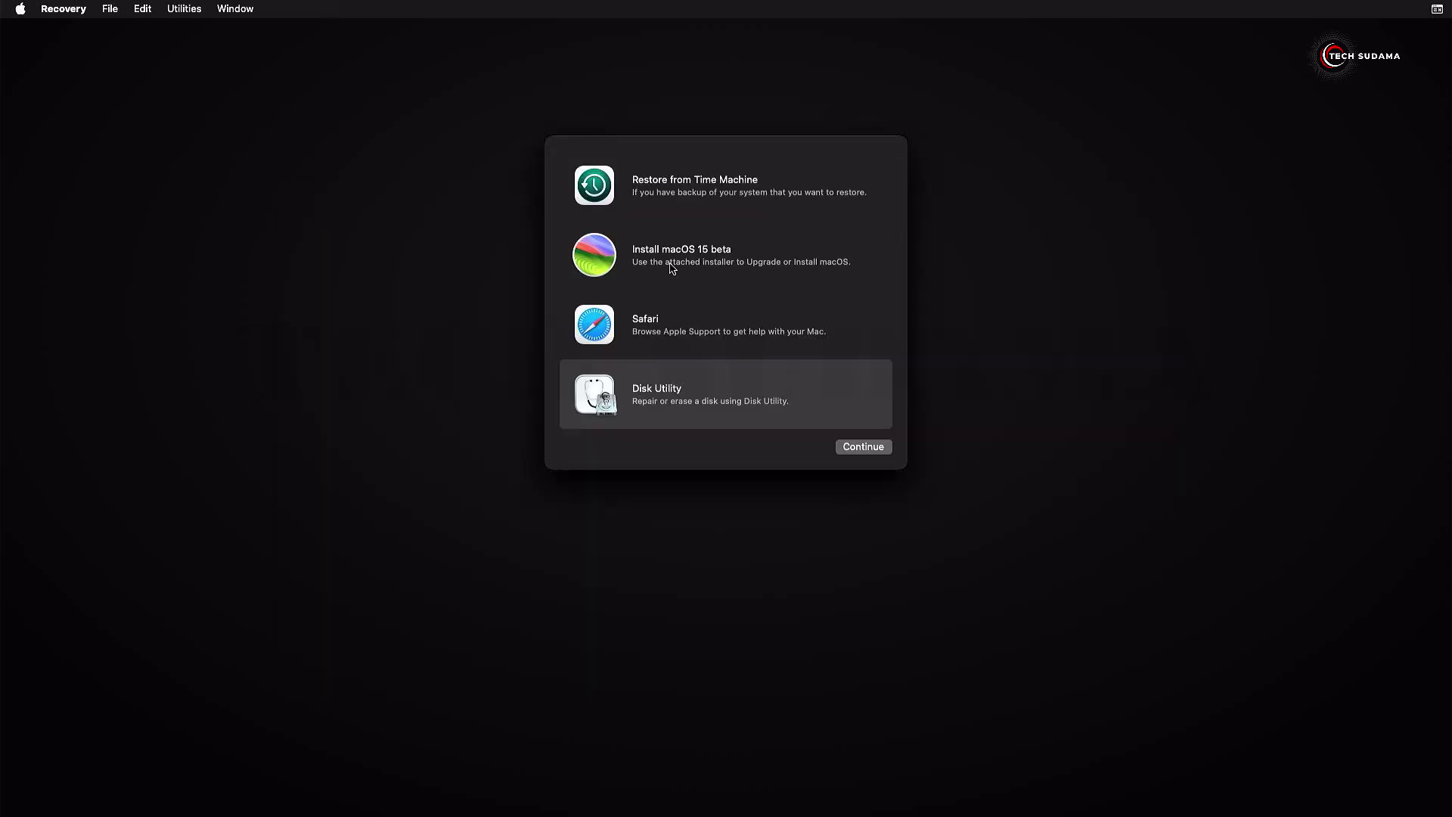
Step: Accept the macOS 15 beta license and begin installing onto the MacOS disk
{"action": "left_click", "coordinate": [855, 449]}
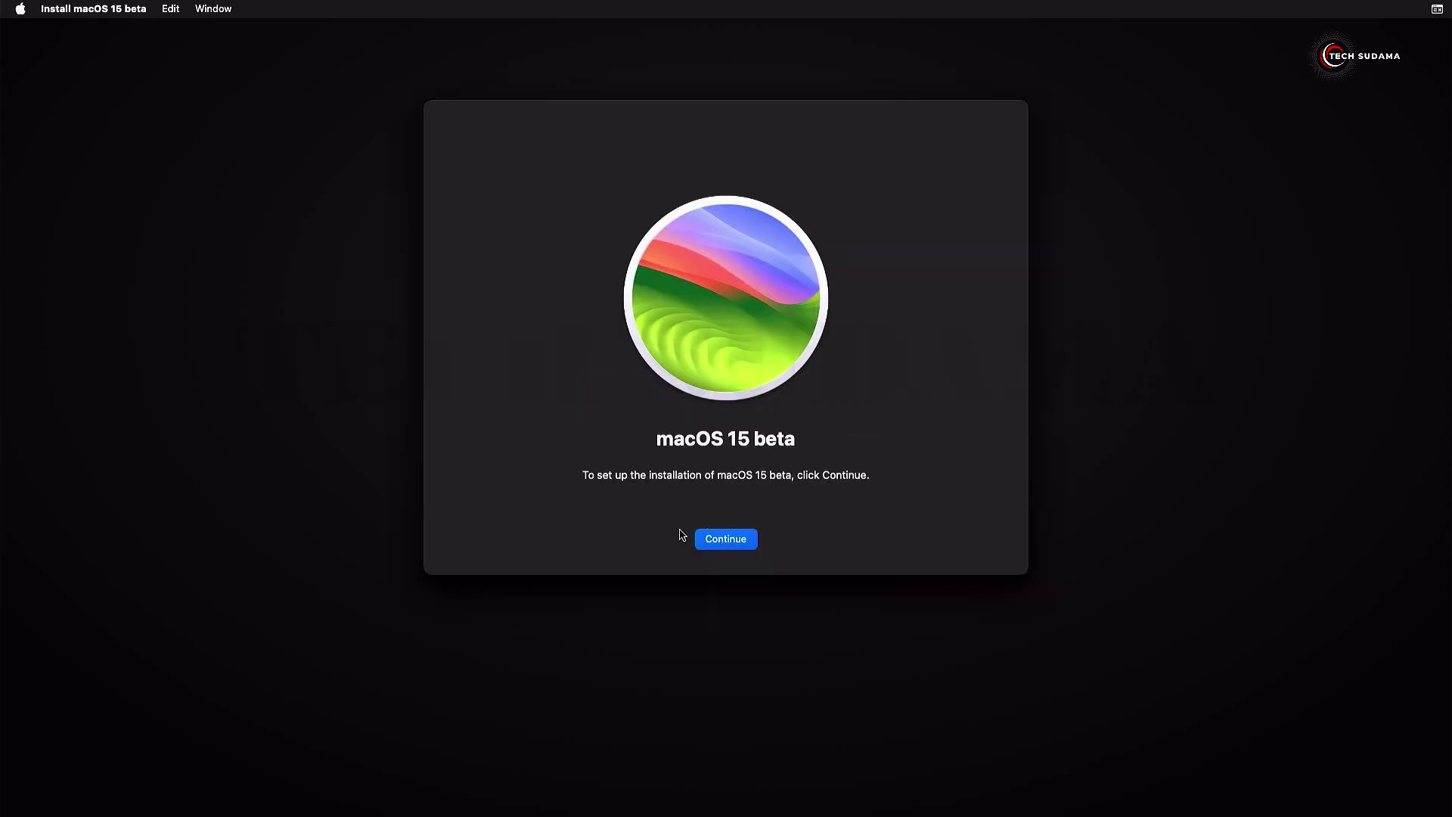
{"action": "left_click", "coordinate": [711, 540]}
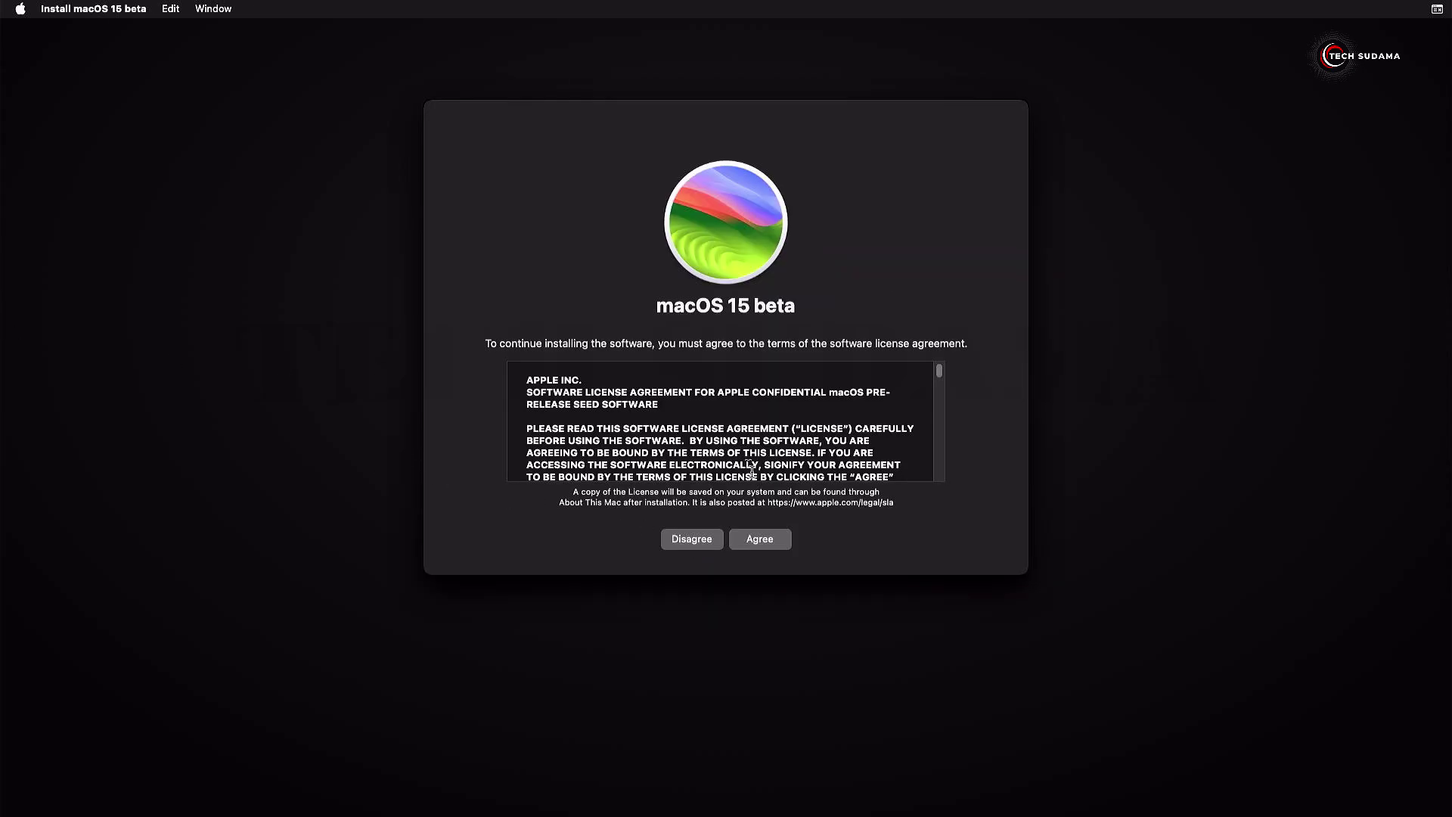
{"action": "left_click", "coordinate": [759, 540]}
{"action": "left_click", "coordinate": [771, 399]}
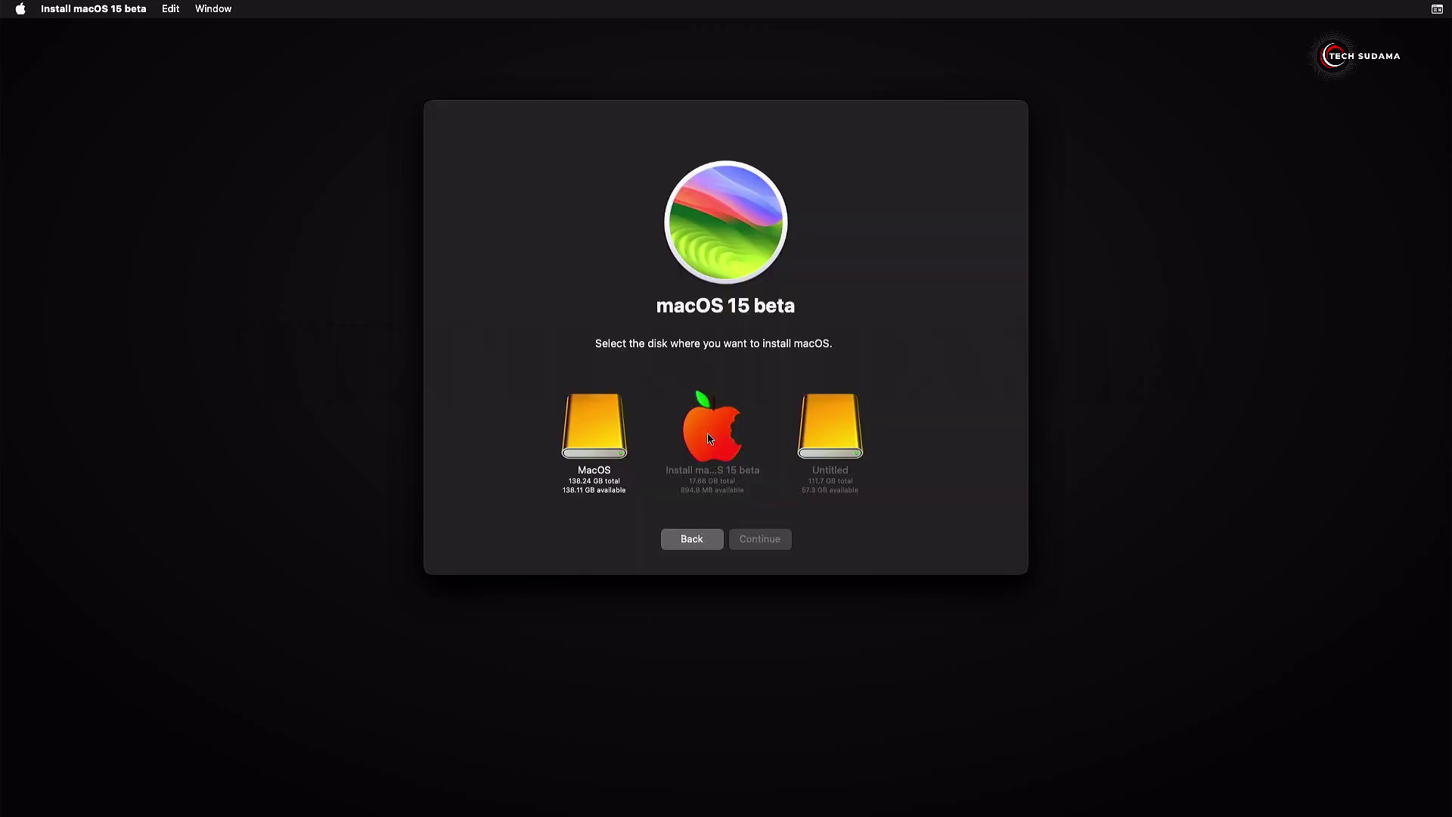
{"action": "left_click", "coordinate": [599, 430]}
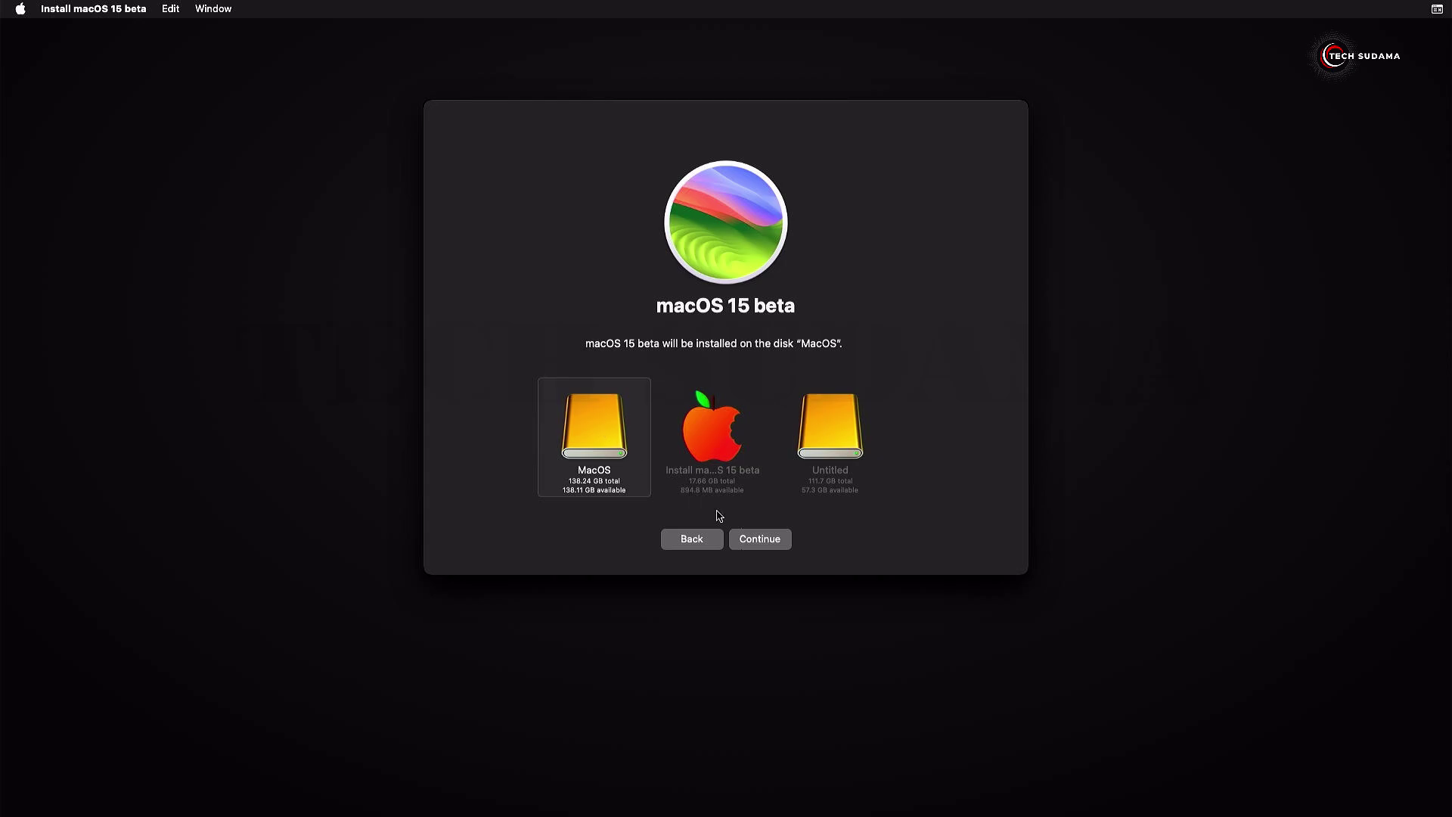
{"action": "left_click", "coordinate": [760, 540]}
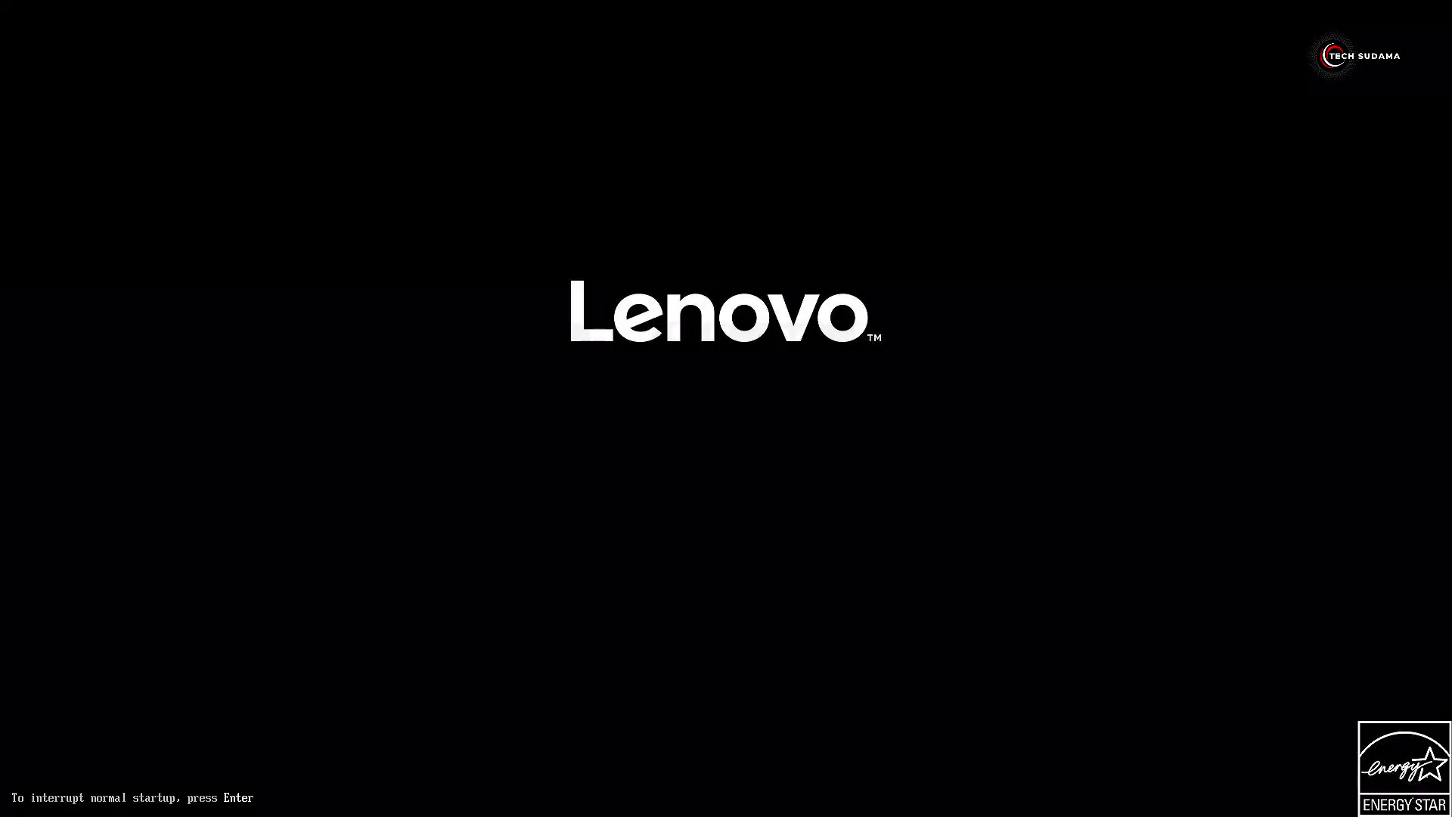
Step: Boot twice via F12 and UEFI: OpenCore into the macOS Installer entry to continue installation
{"action": "key", "text": "F12"}
{"action": "key", "text": "Down"}
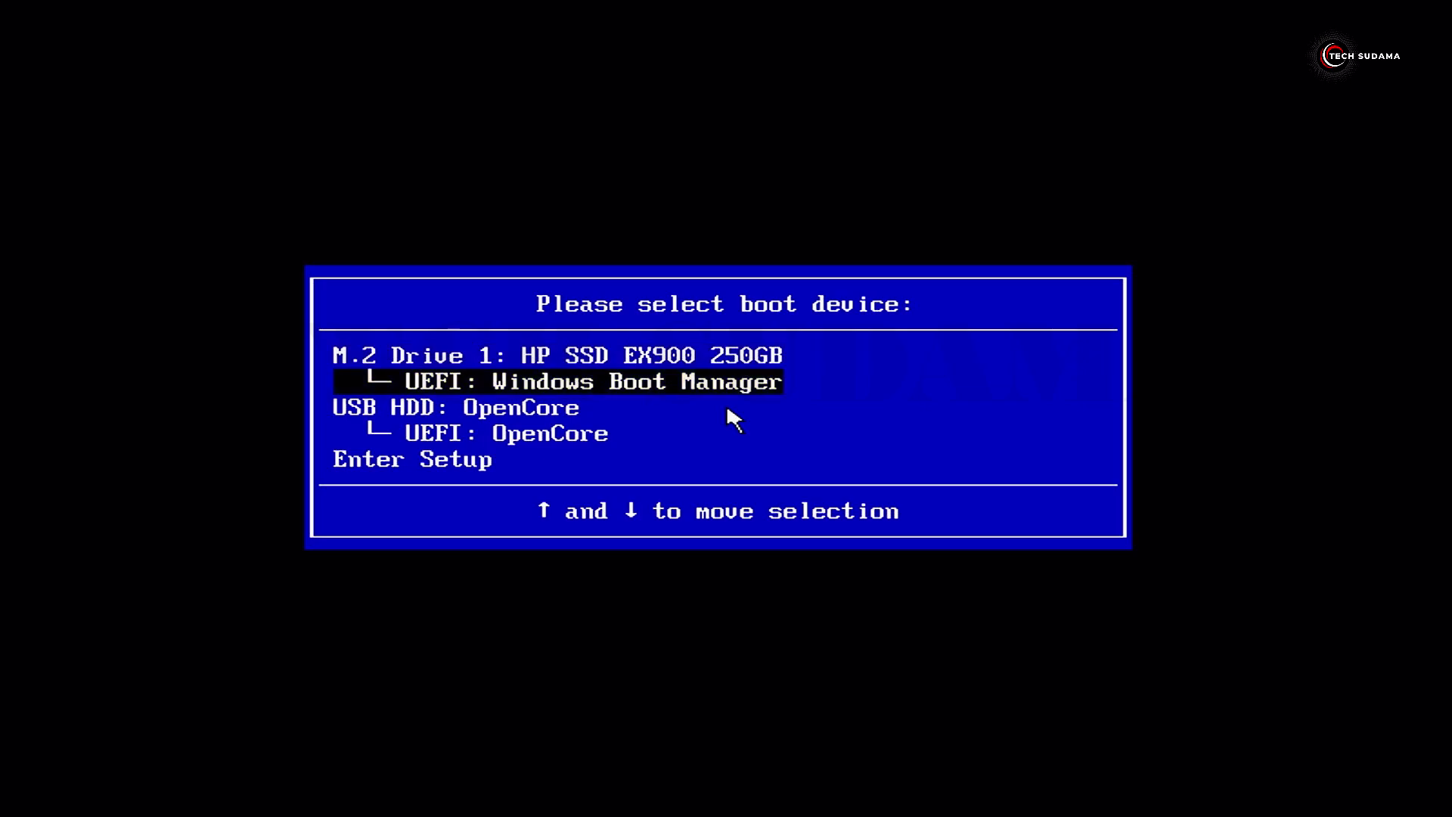
{"action": "key", "text": "Down"}
{"action": "key", "text": "Down"}
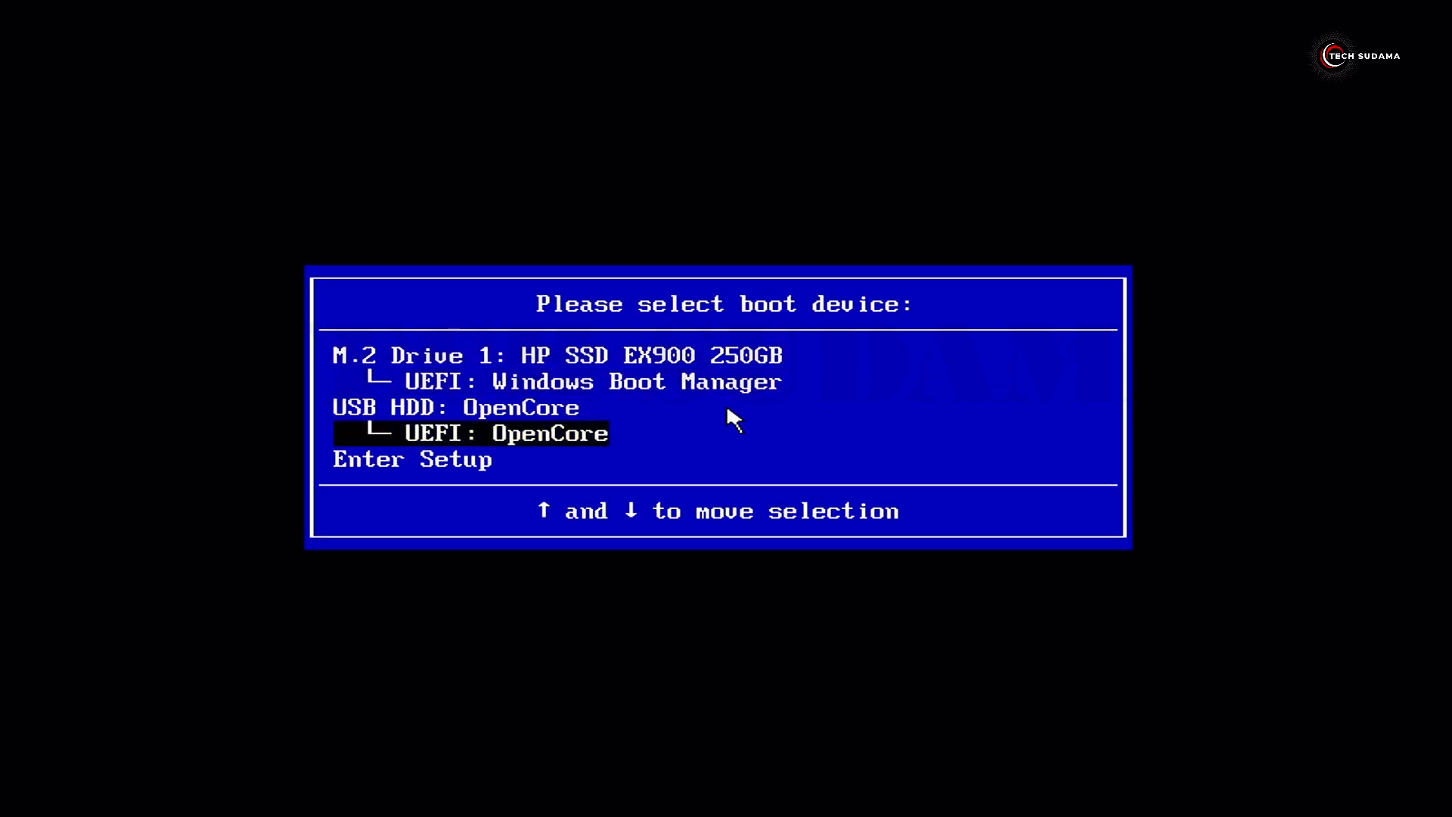
{"action": "key", "text": "Return"}
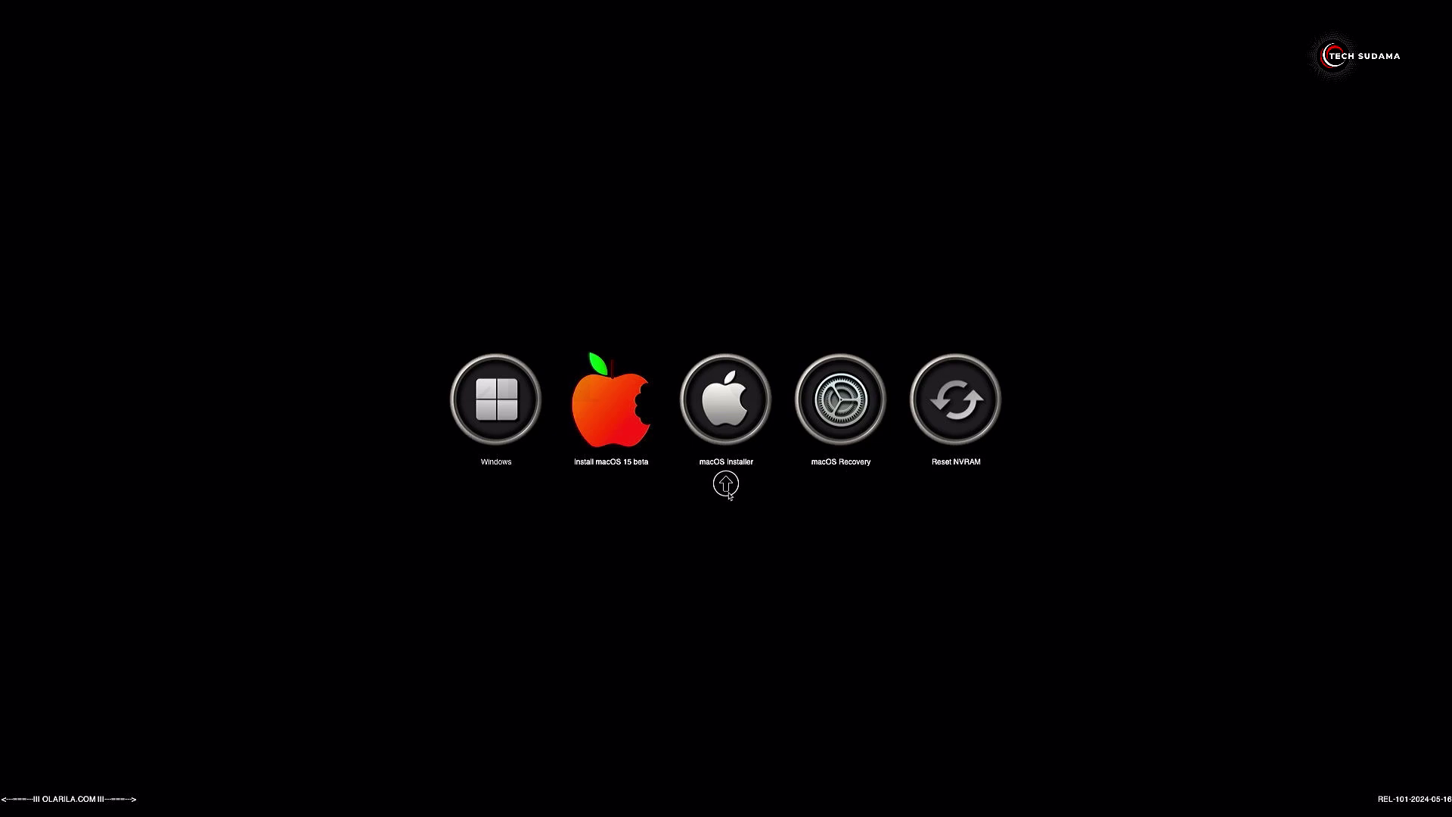
{"action": "key", "text": "Return"}
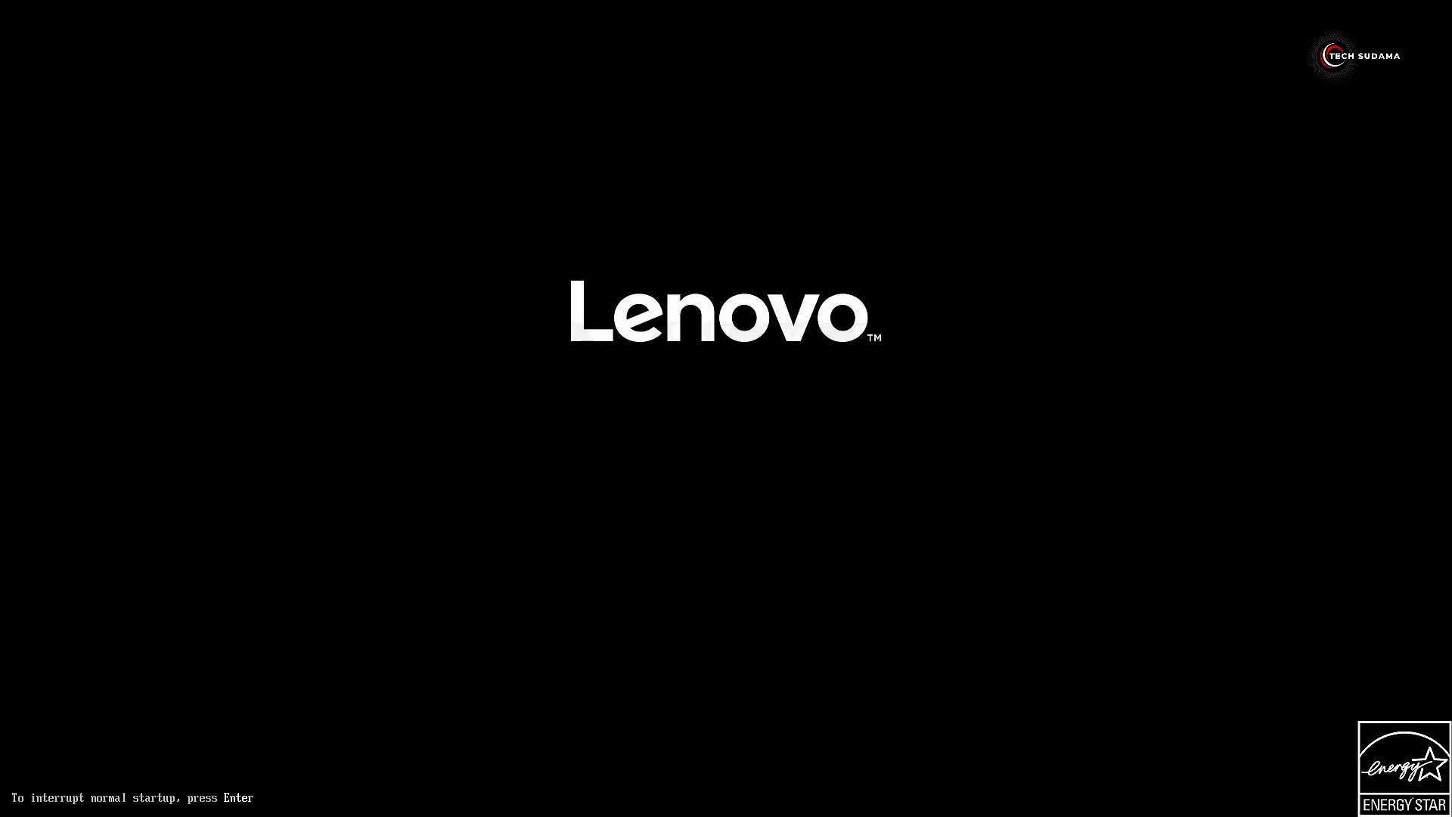
{"action": "key", "text": "F12"}
{"action": "key", "text": "Down"}
{"action": "key", "text": "Down"}
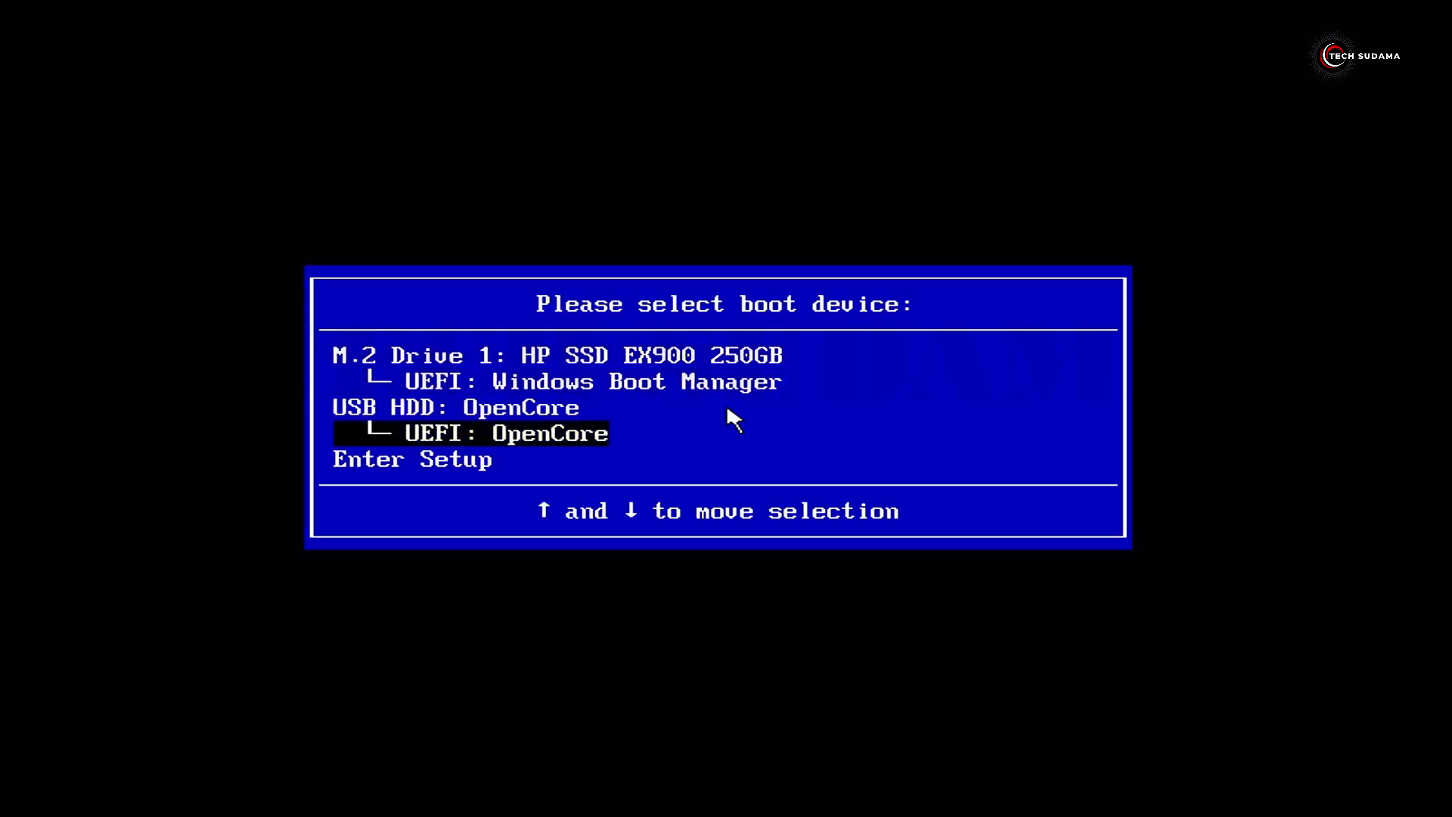
{"action": "key", "text": "Return"}
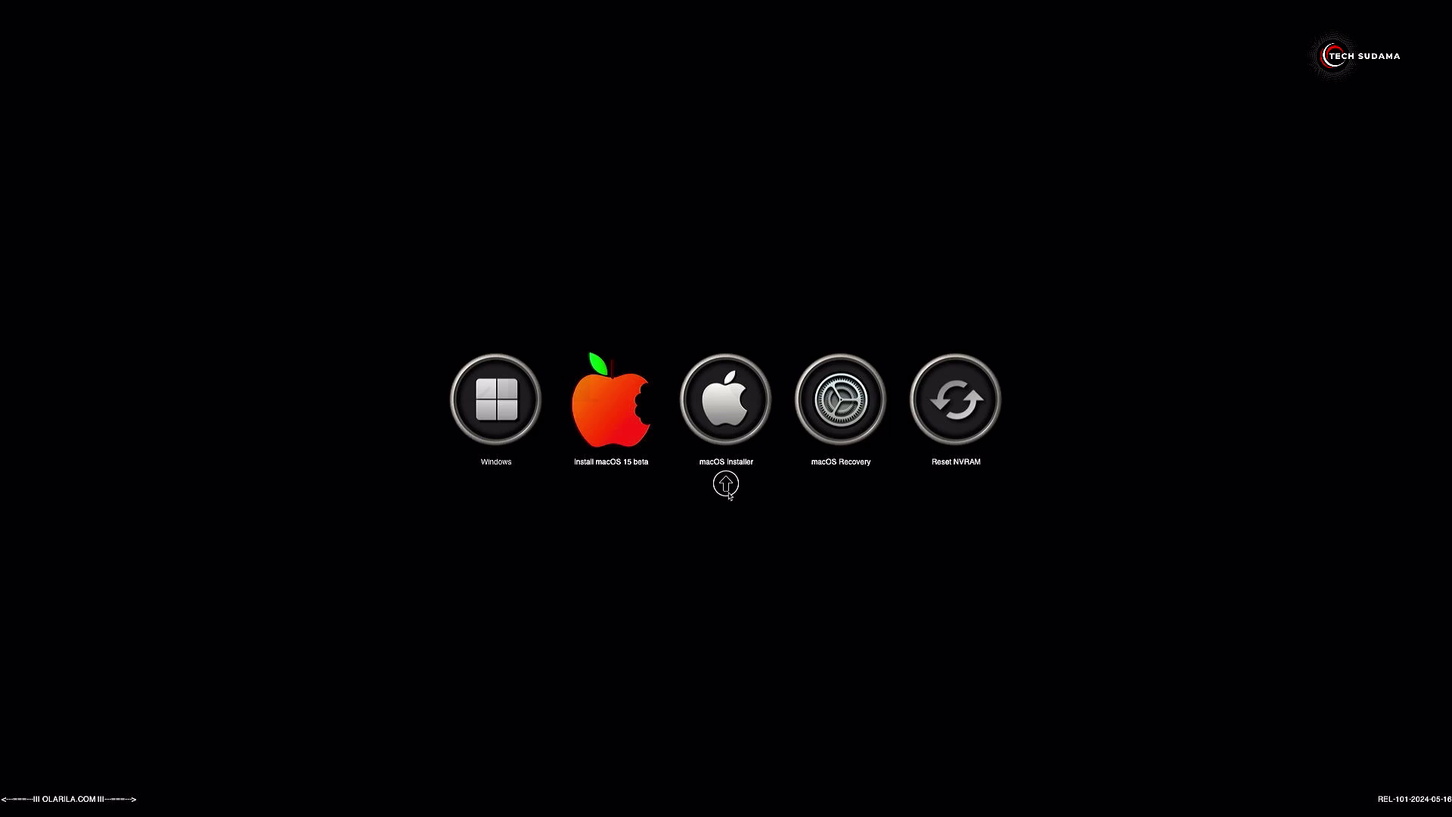
{"action": "left_click", "coordinate": [726, 484]}
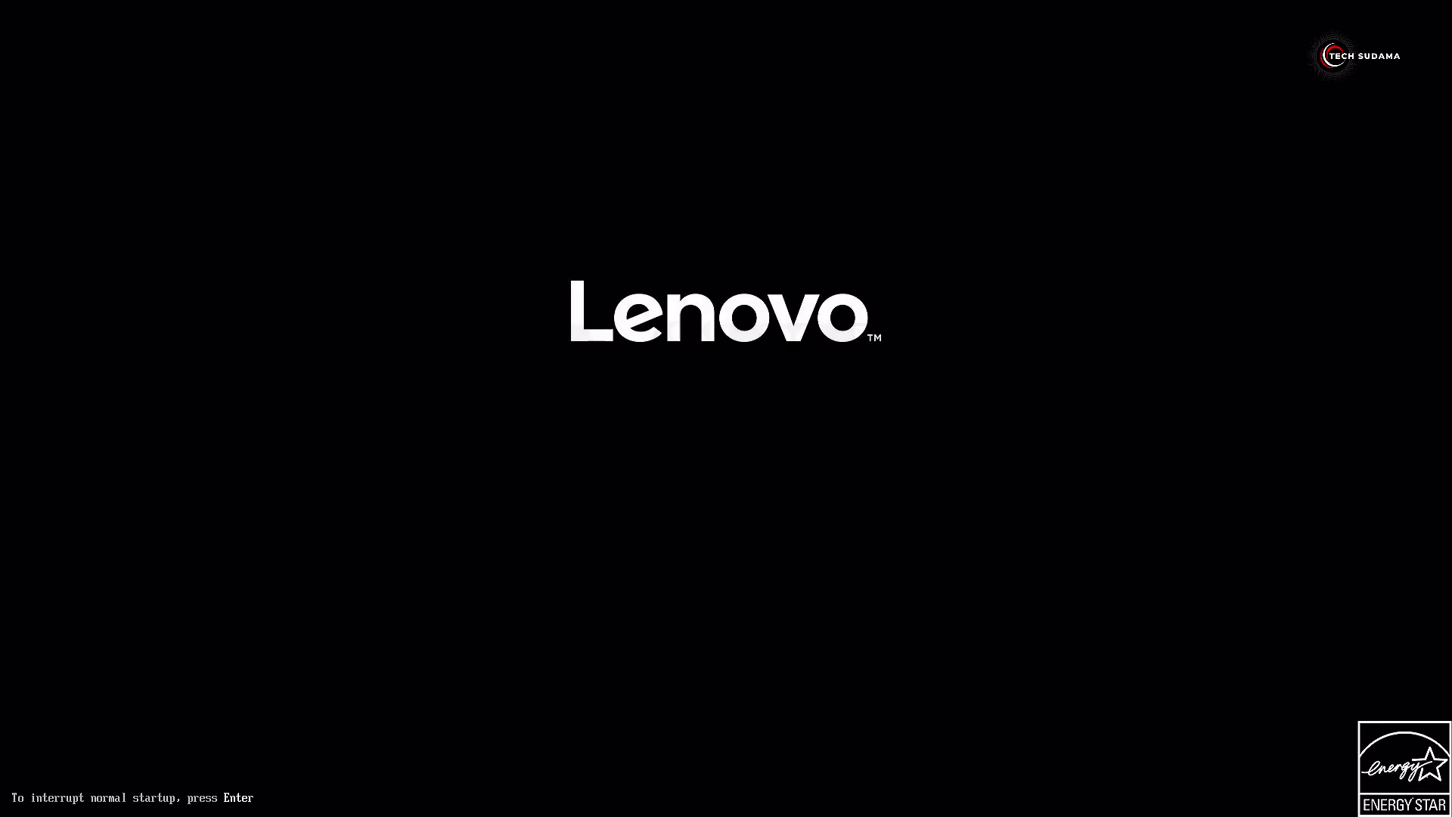
Step: Boot through UEFI: OpenCore again and start the newly installed MacOS volume
{"action": "key", "text": "F12"}
{"action": "key", "text": "Down"}
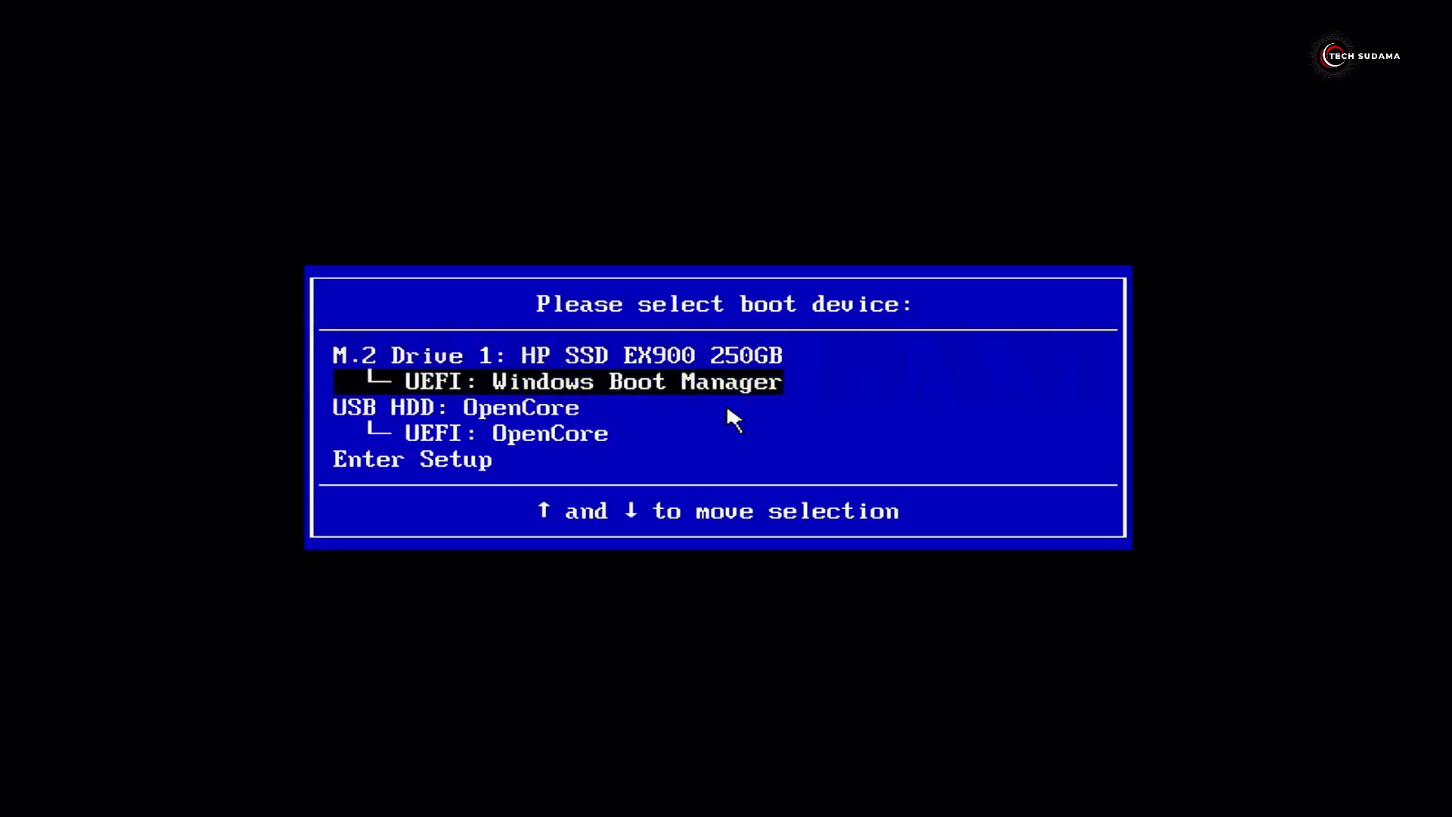
{"action": "key", "text": "Down"}
{"action": "key", "text": "Down"}
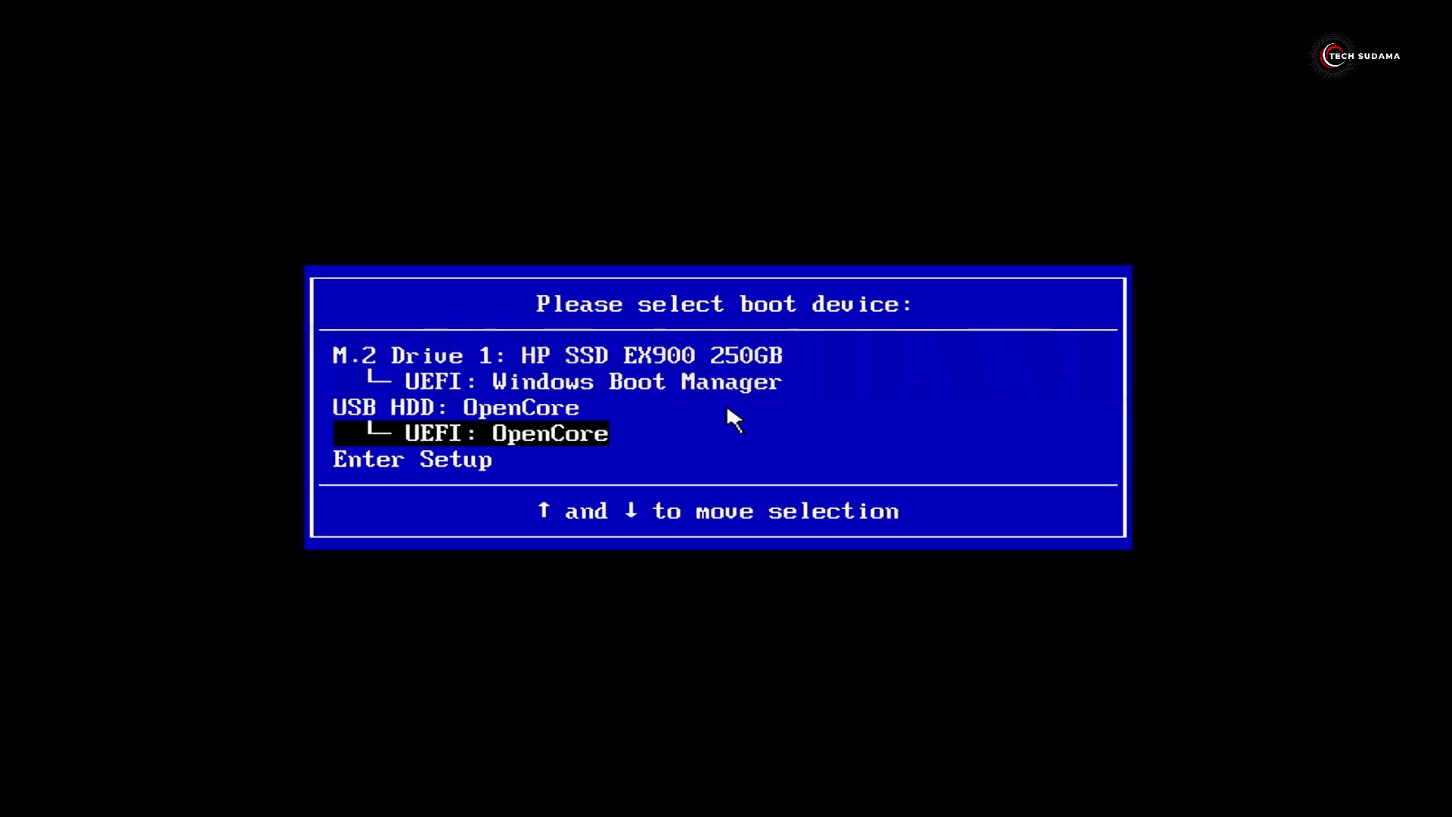
{"action": "key", "text": "Return"}
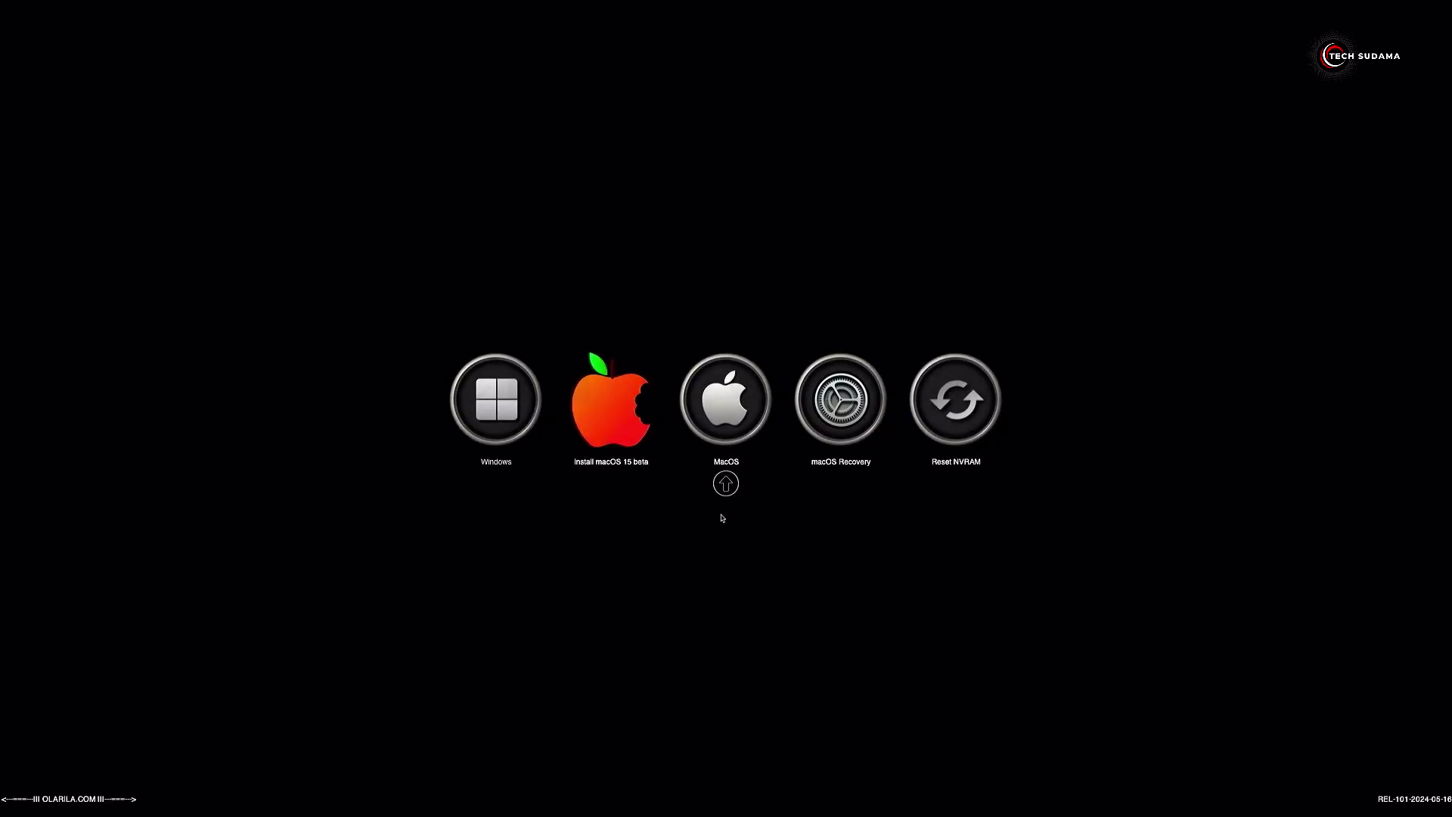
{"action": "left_click", "coordinate": [708, 425]}
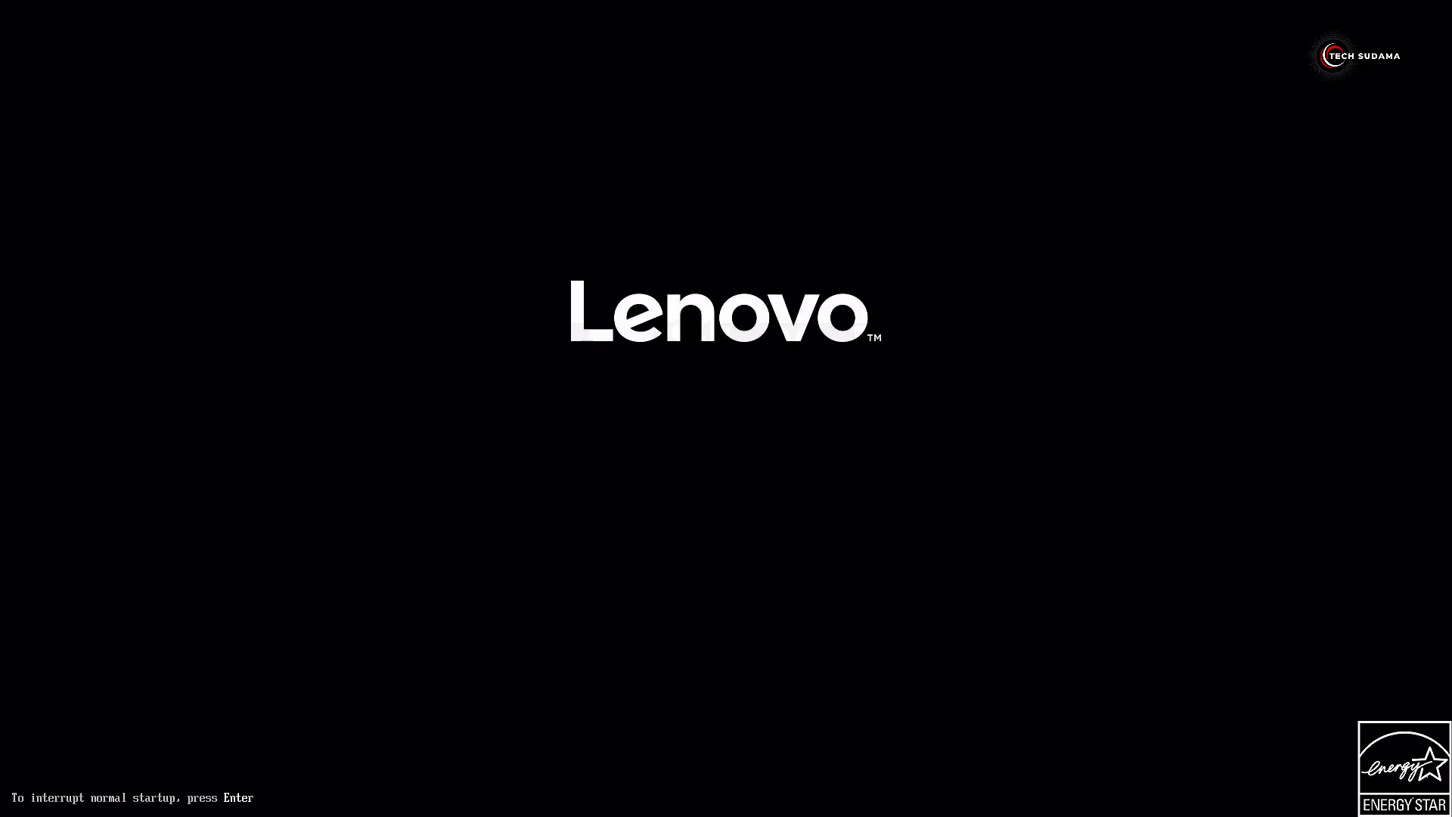
Step: Boot the MacOS entry via F12 and UEFI: OpenCore, reaching the country screen with India
{"action": "key", "text": "F12"}
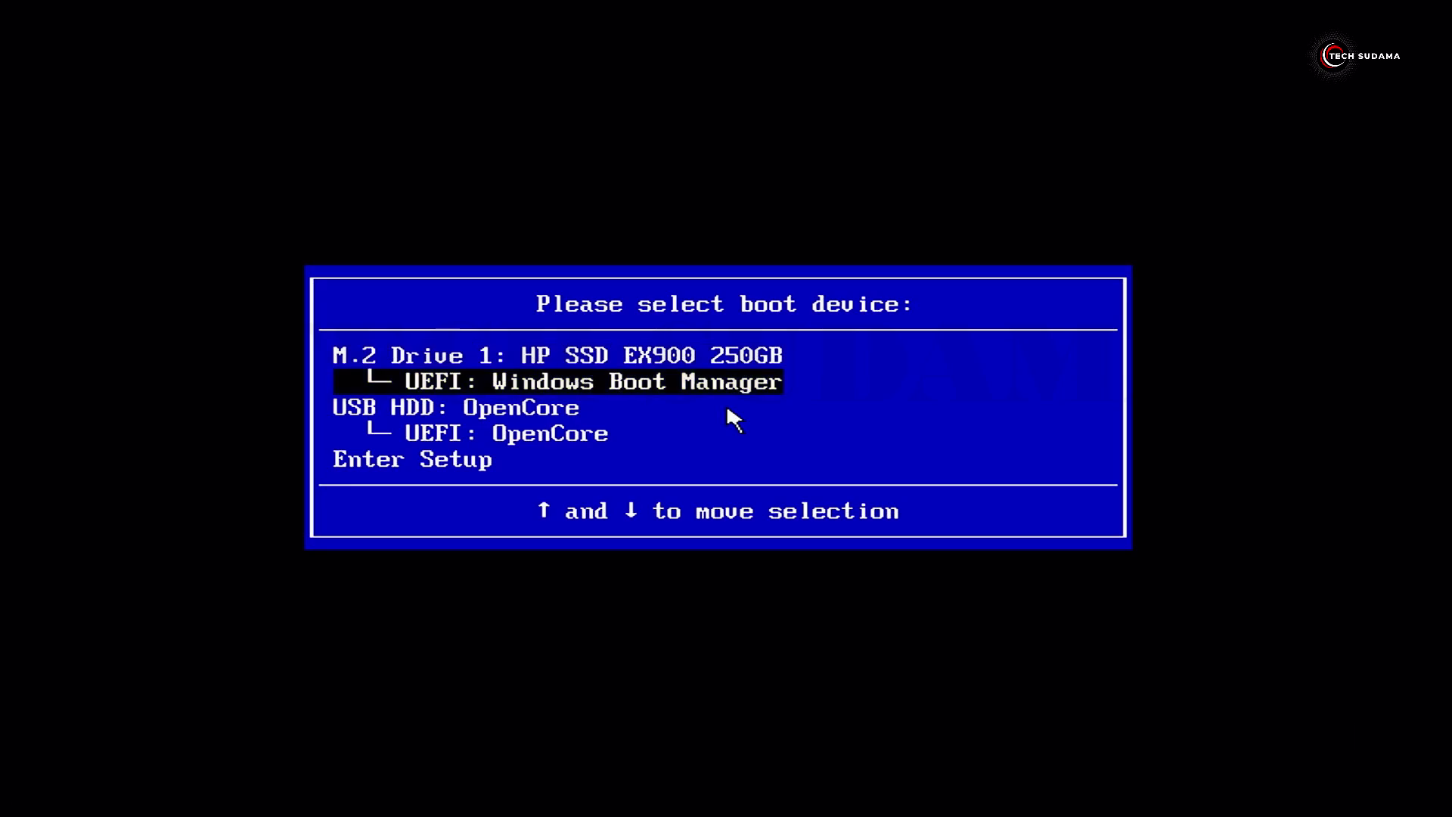
{"action": "key", "text": "Down"}
{"action": "key", "text": "Return"}
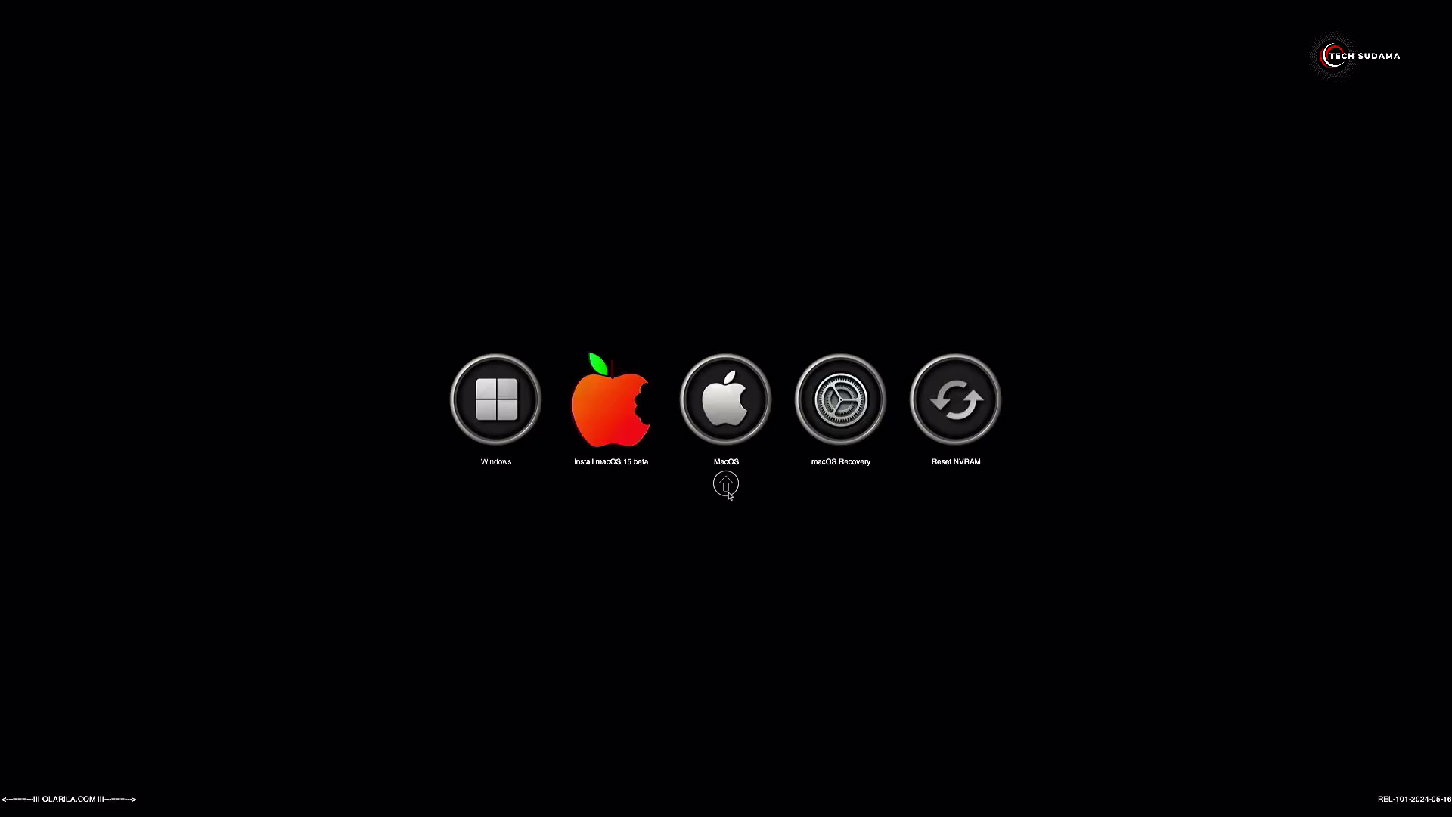
{"action": "key", "text": "Return"}
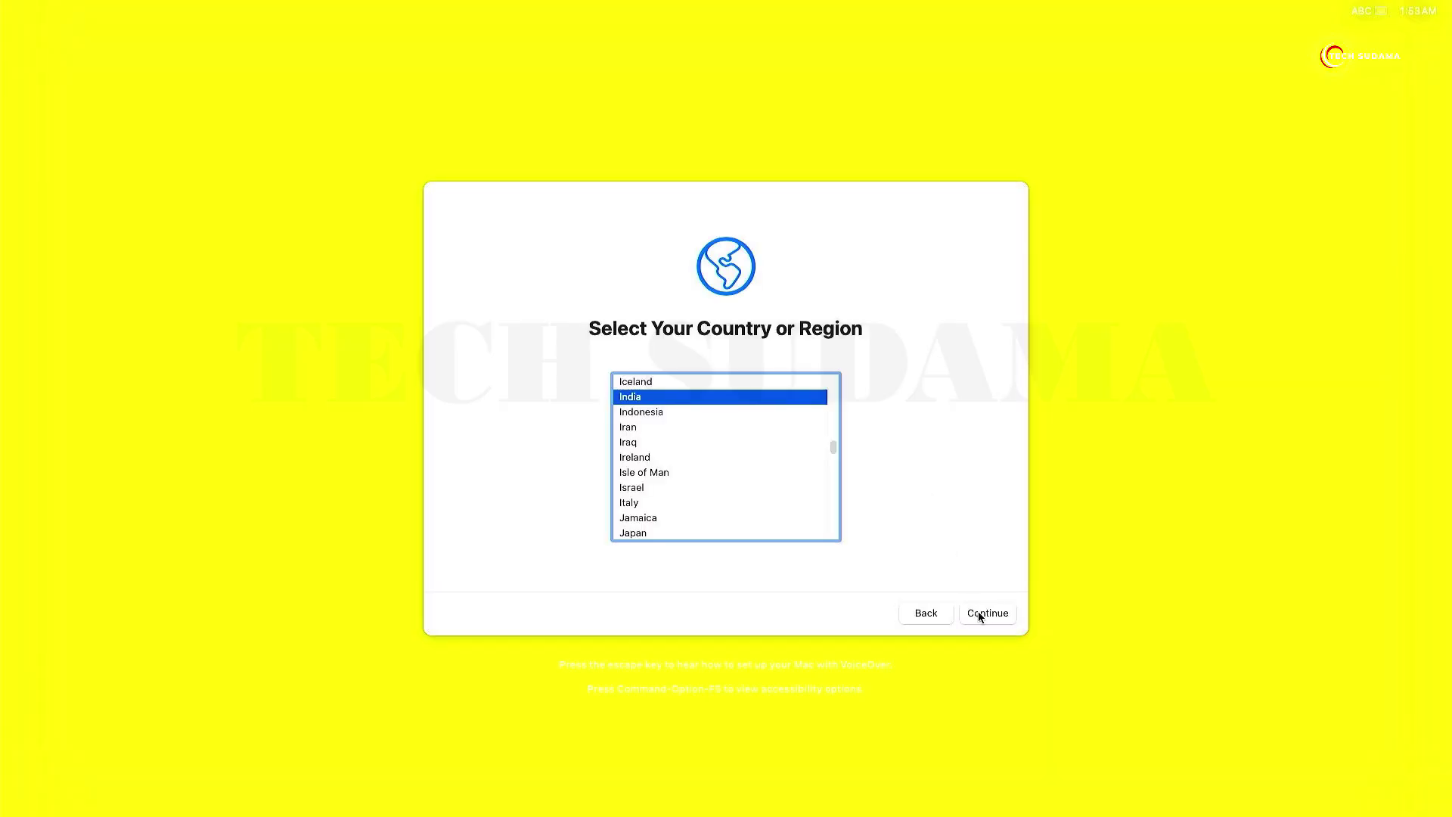
Step: Confirm India and default languages, skip Accessibility, acknowledge Data & Privacy, and skip Migration
{"action": "left_click", "coordinate": [980, 612]}
{"action": "left_click", "coordinate": [978, 611]}
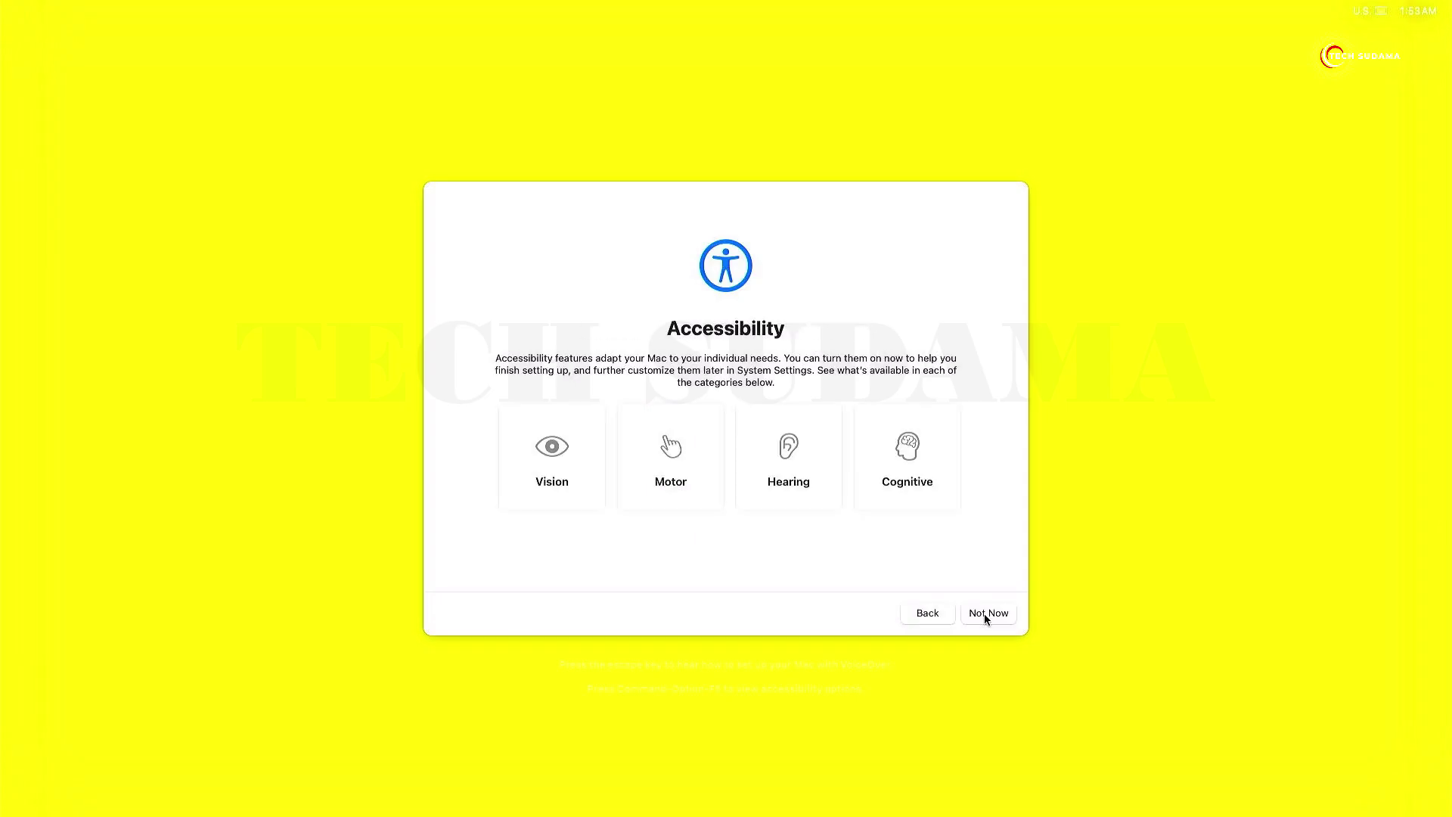
{"action": "left_click", "coordinate": [984, 615]}
{"action": "left_click", "coordinate": [983, 614]}
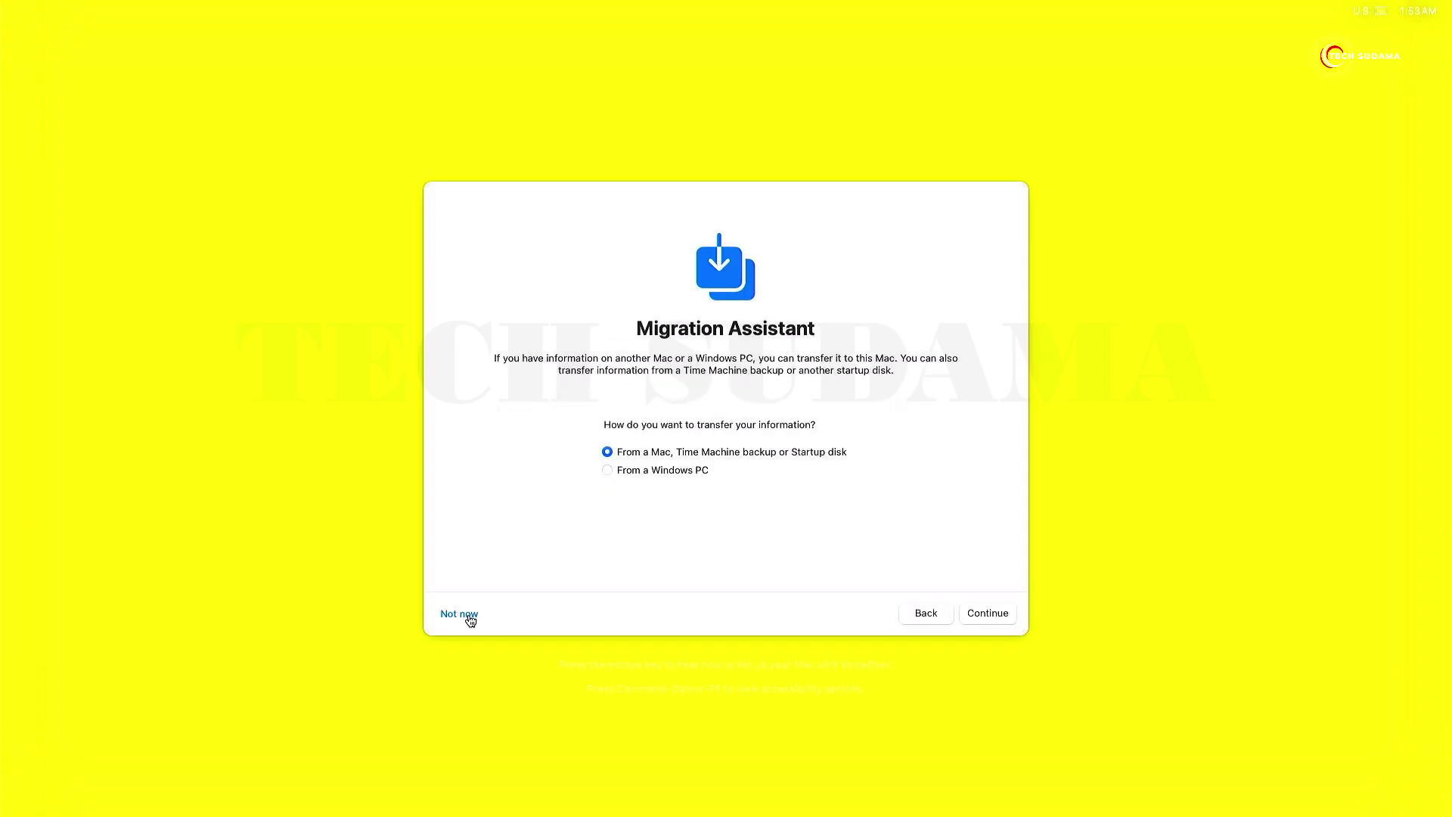
{"action": "left_click", "coordinate": [468, 619]}
Step: Skip Apple Account sign-in and agree to the terms and software license
{"action": "left_click", "coordinate": [489, 616]}
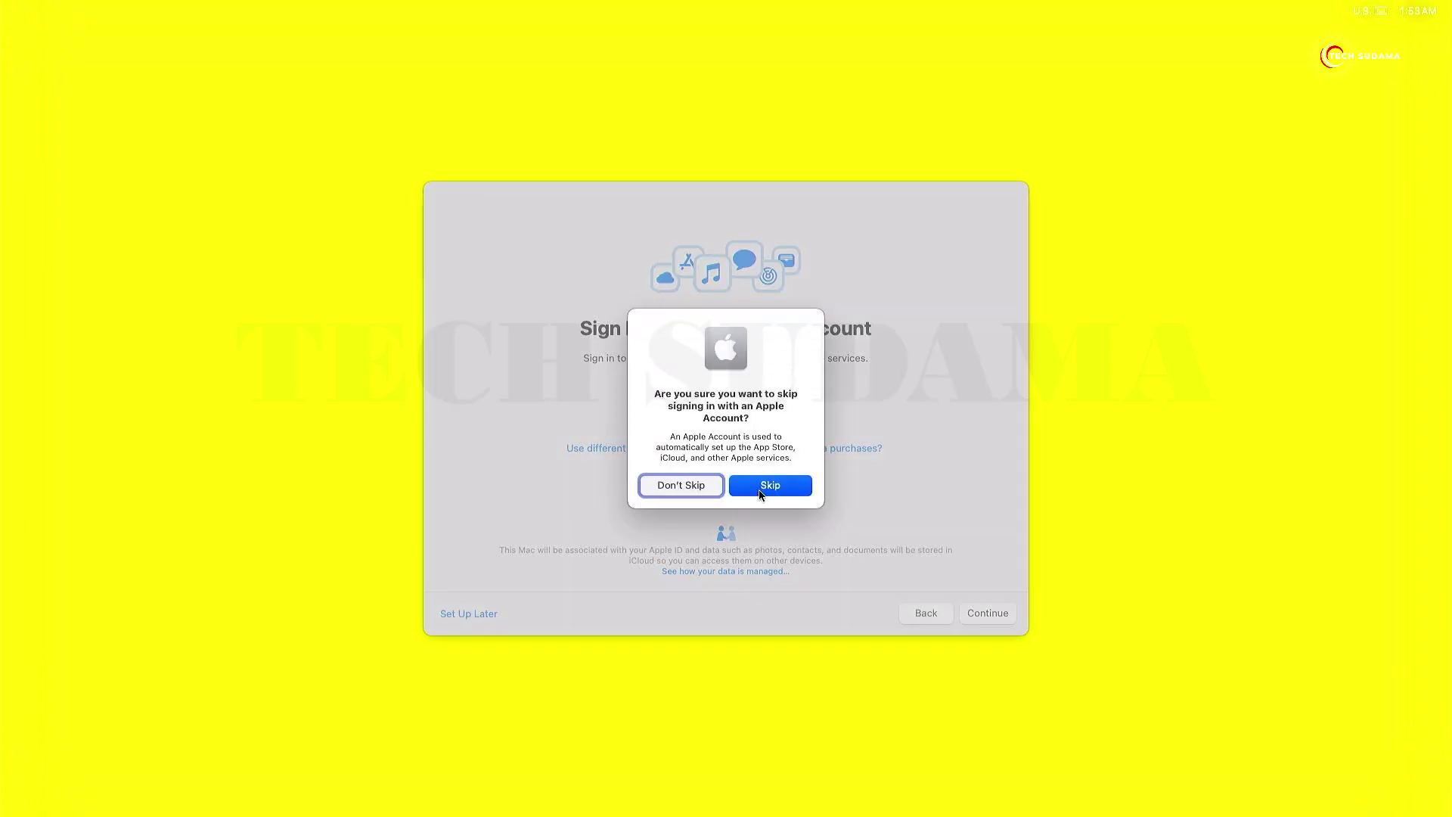
{"action": "left_click", "coordinate": [769, 486]}
{"action": "left_click", "coordinate": [982, 614]}
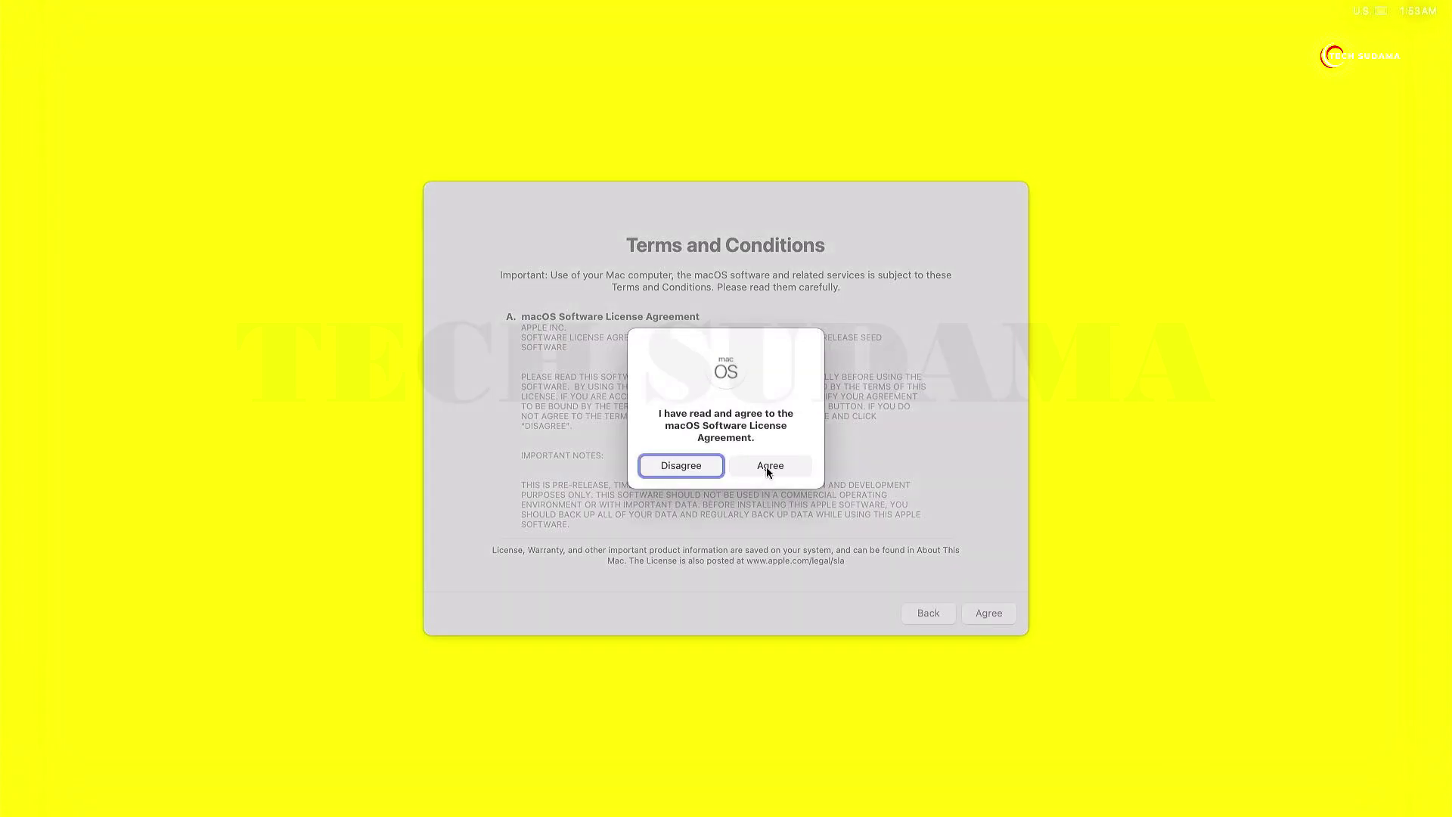
{"action": "left_click", "coordinate": [765, 465]}
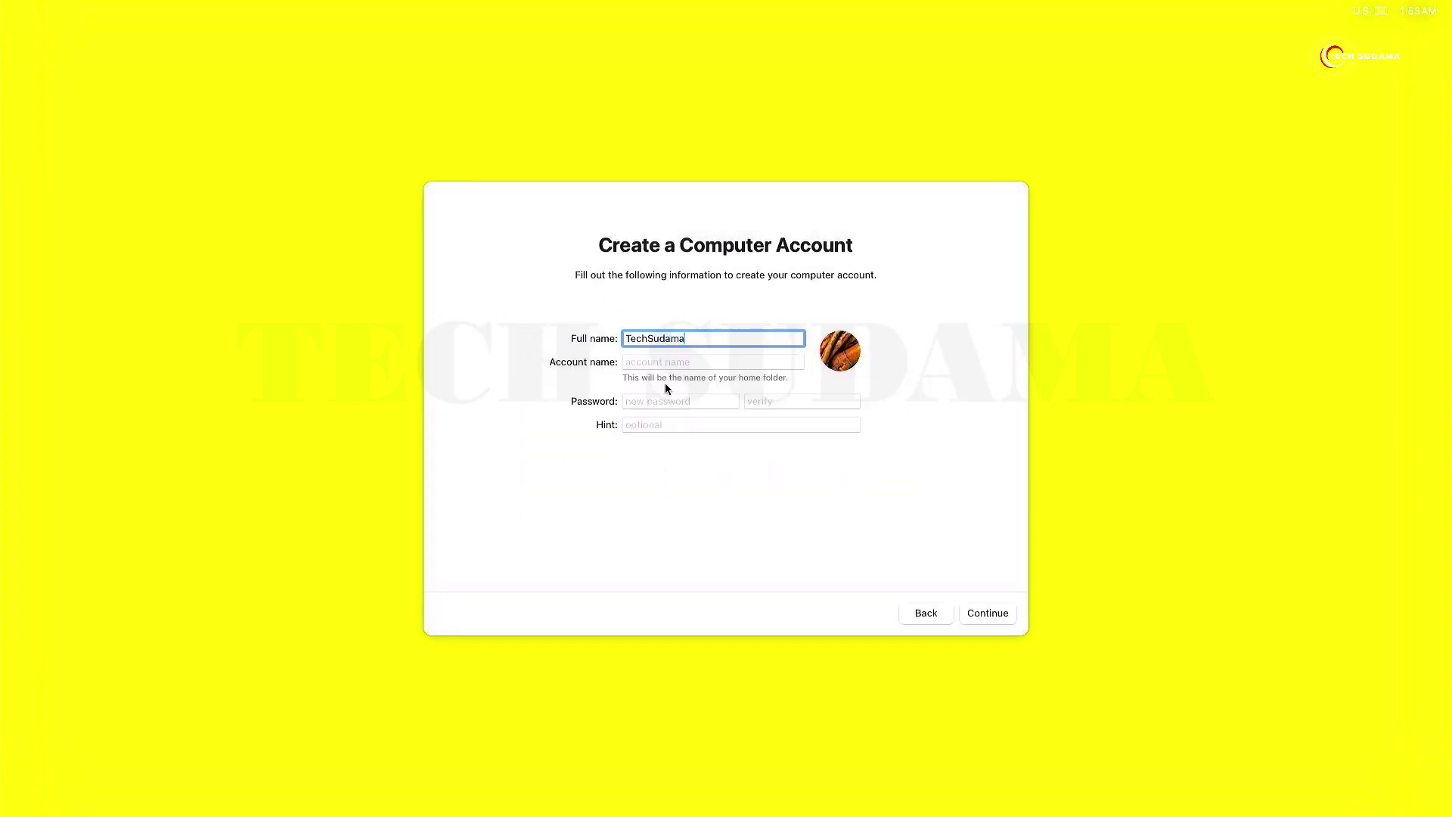
Step: Create the computer account with a password and a password hint
{"action": "key", "text": "Tab"}
{"action": "left_click", "coordinate": [657, 401]}
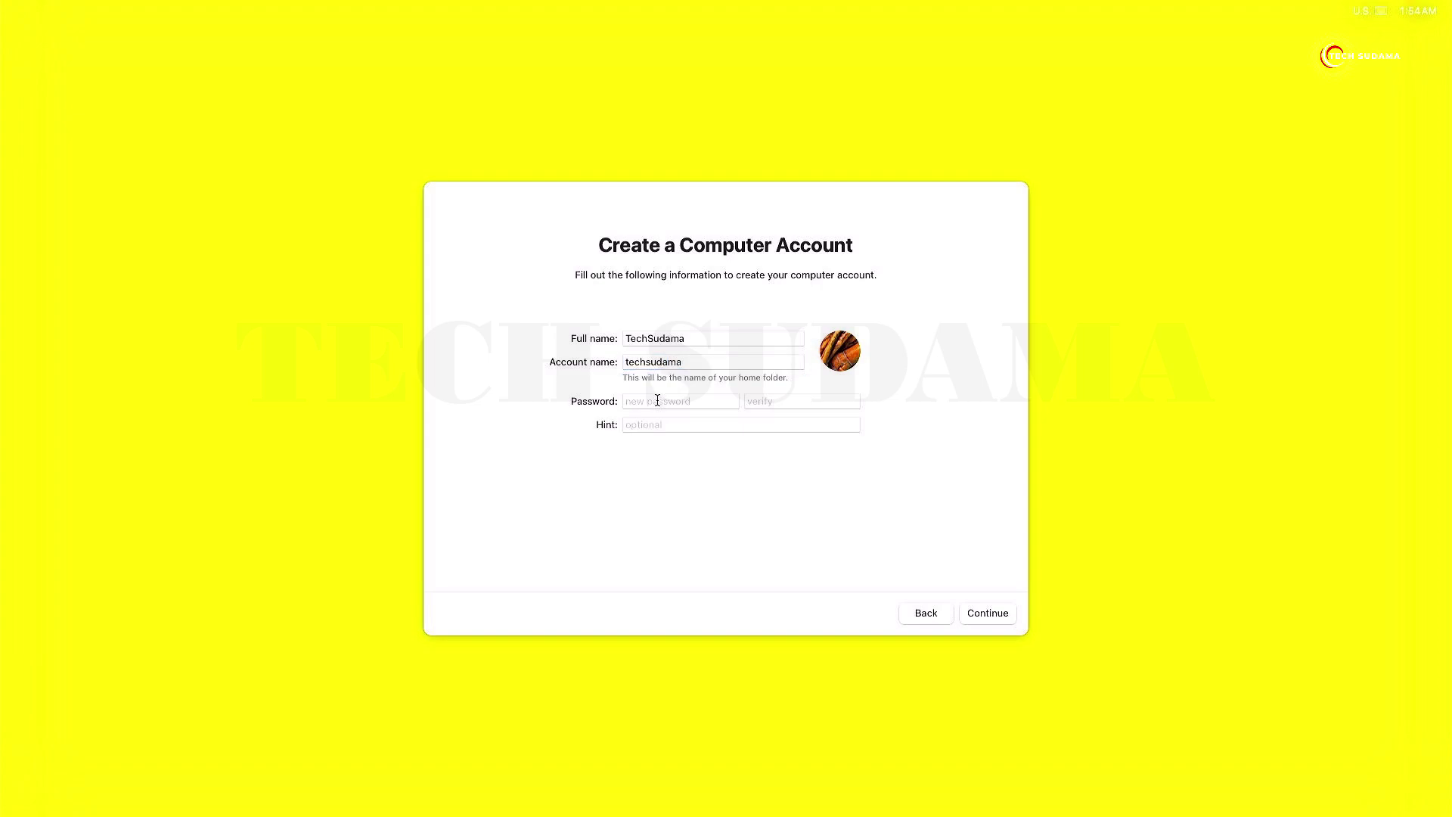
{"action": "key", "text": "Tab"}
{"action": "type", "text": "SUBSCRIBE"}
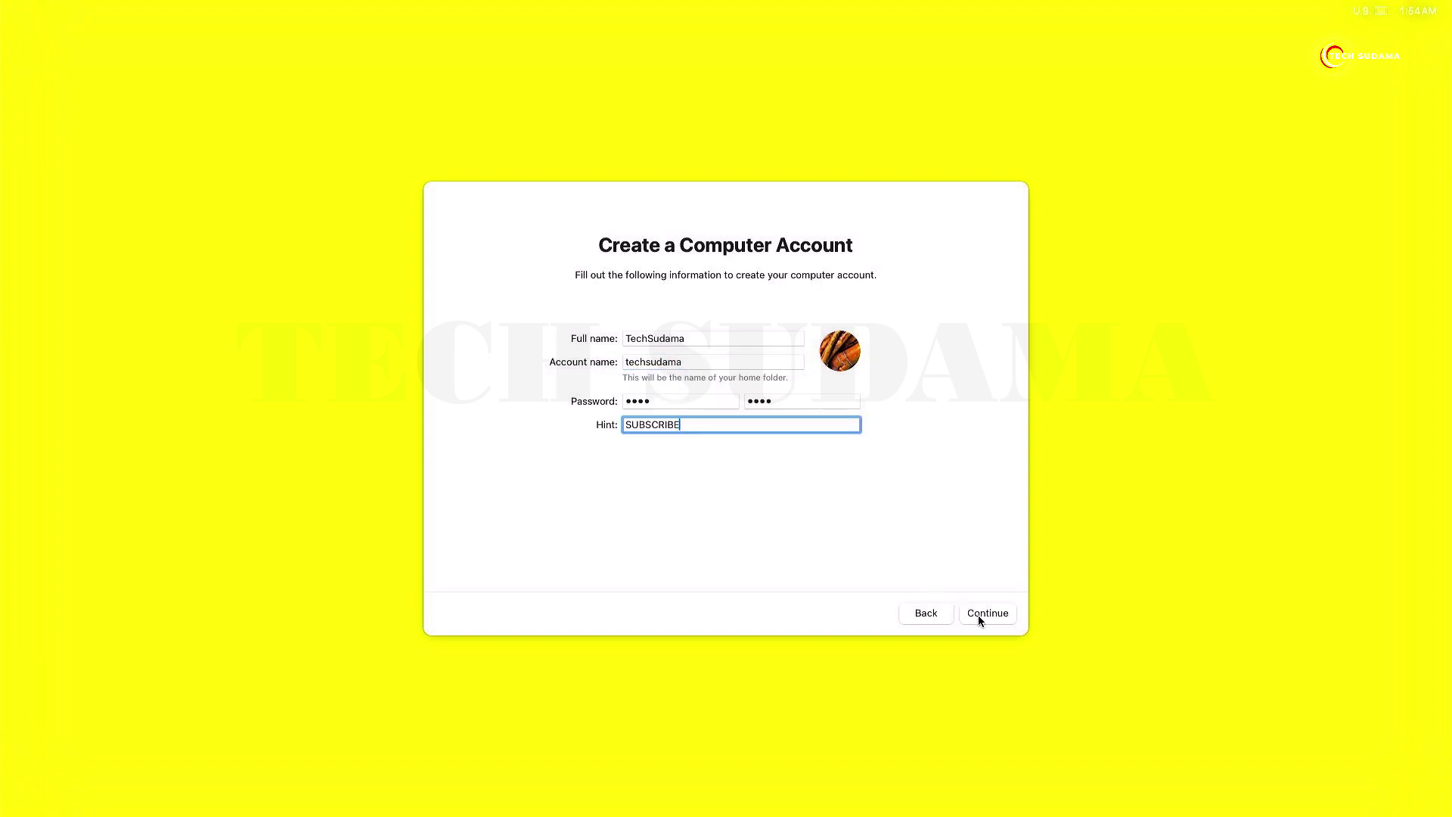
{"action": "left_click", "coordinate": [978, 616]}
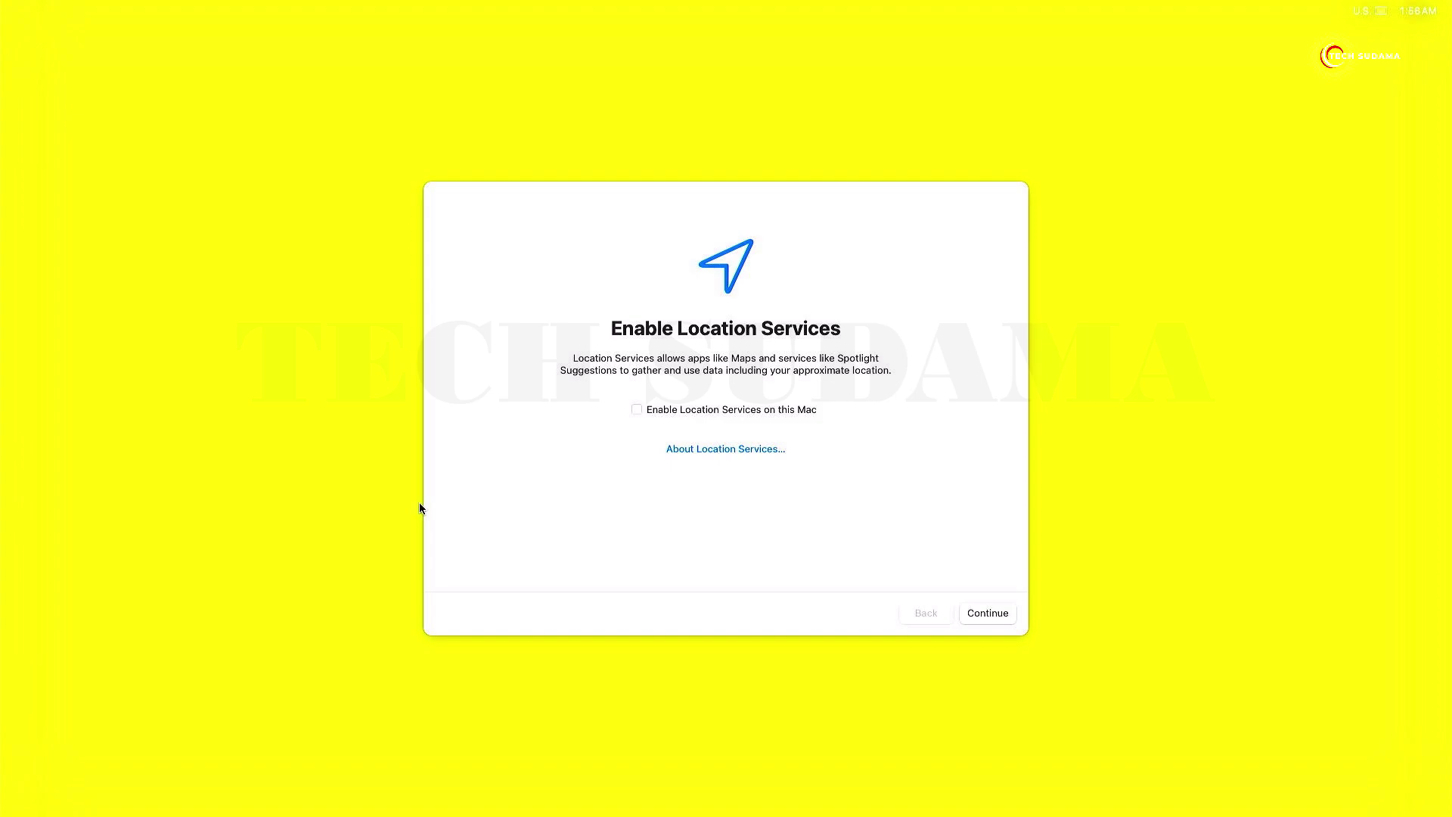
Step: Leave Location Services off and set Kolkata as the closest city for the time zone
{"action": "left_click", "coordinate": [972, 611]}
{"action": "left_click", "coordinate": [771, 468]}
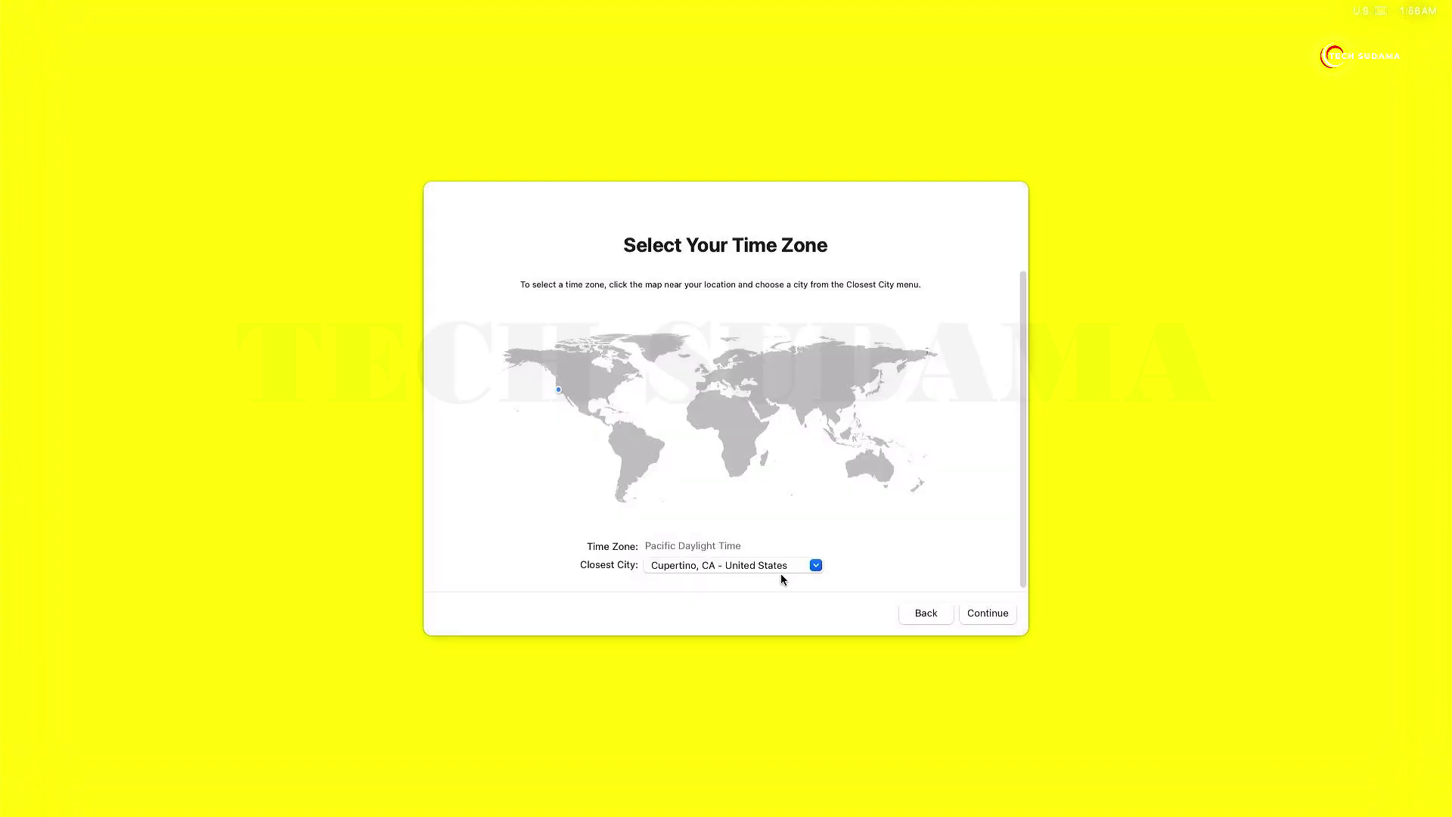
{"action": "left_click", "coordinate": [815, 566]}
{"action": "type", "text": "Kolkata - India"}
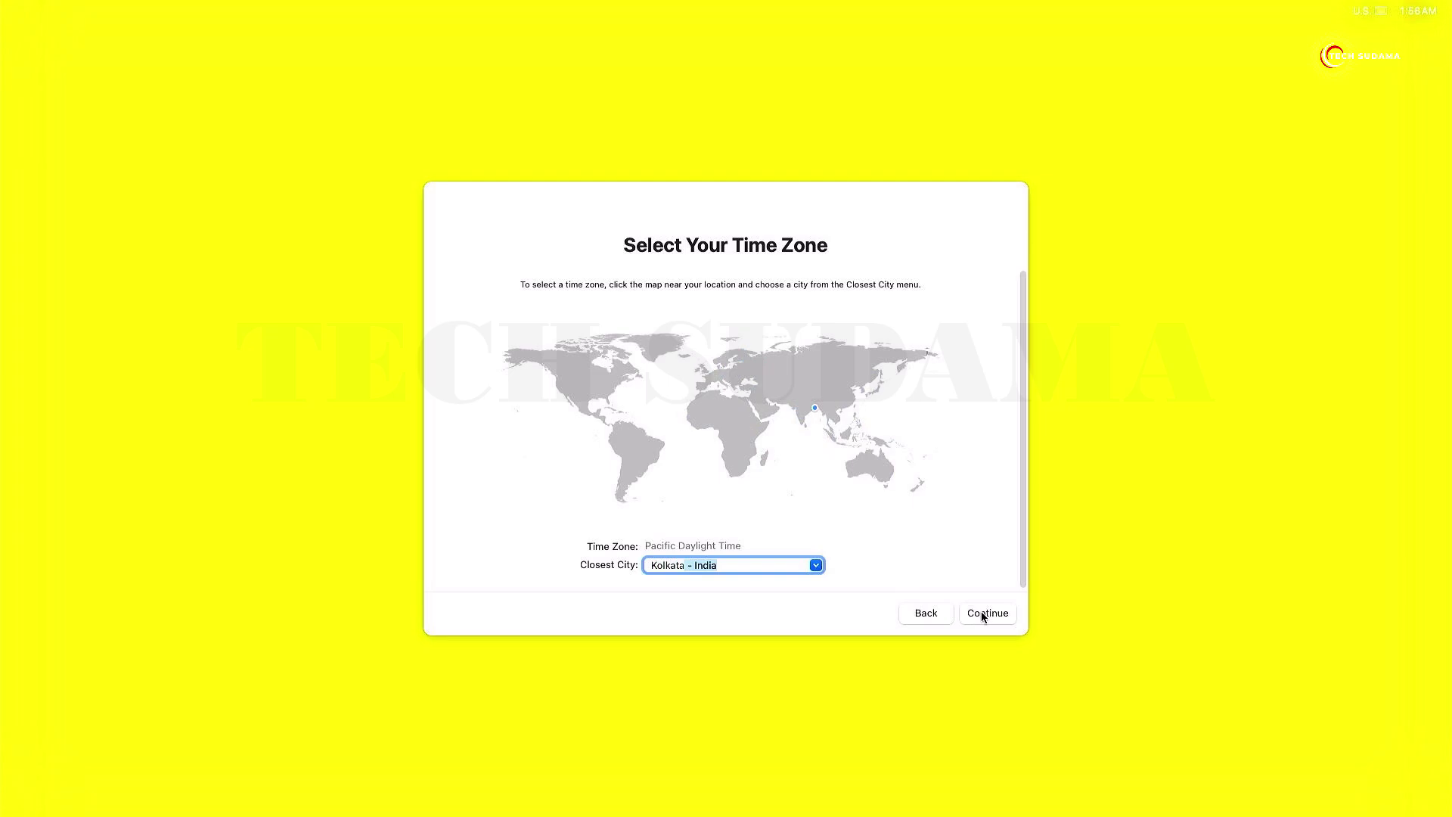
{"action": "left_click", "coordinate": [982, 611]}
Step: Pass Analytics, postpone Screen Time, and keep the Light appearance to finish setup
{"action": "left_click", "coordinate": [987, 614]}
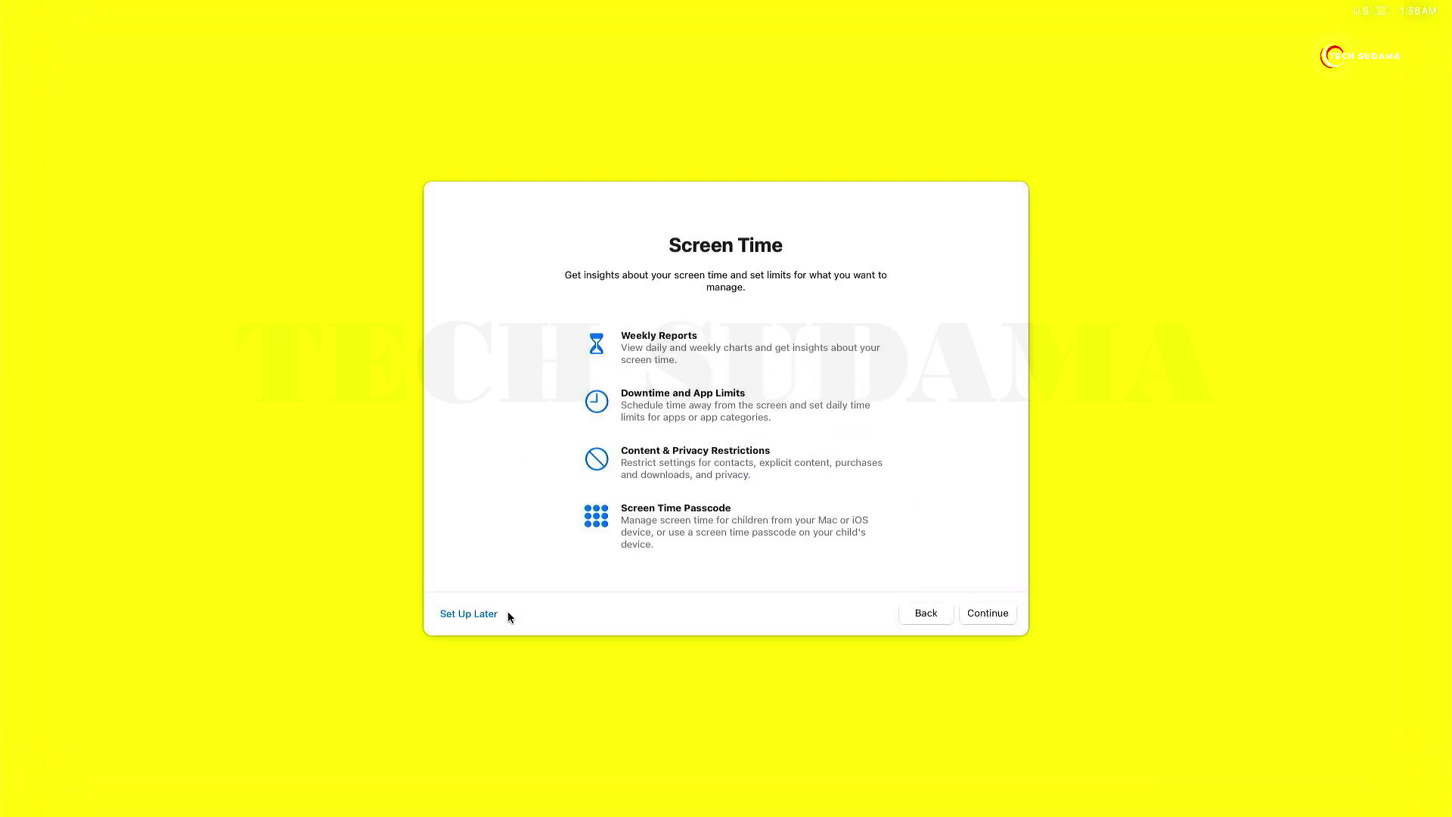
{"action": "left_click", "coordinate": [490, 616]}
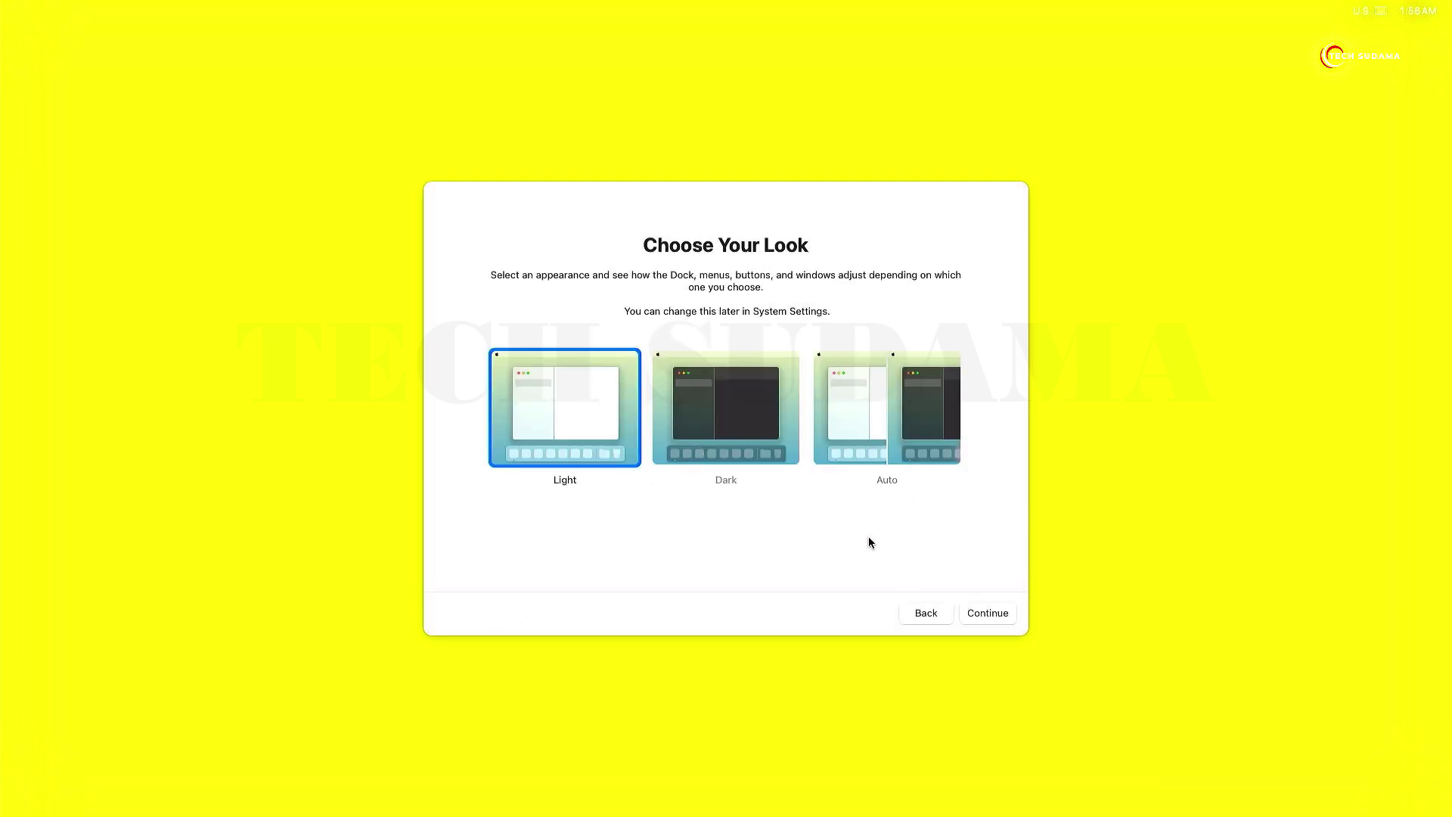
{"action": "left_click", "coordinate": [983, 614]}
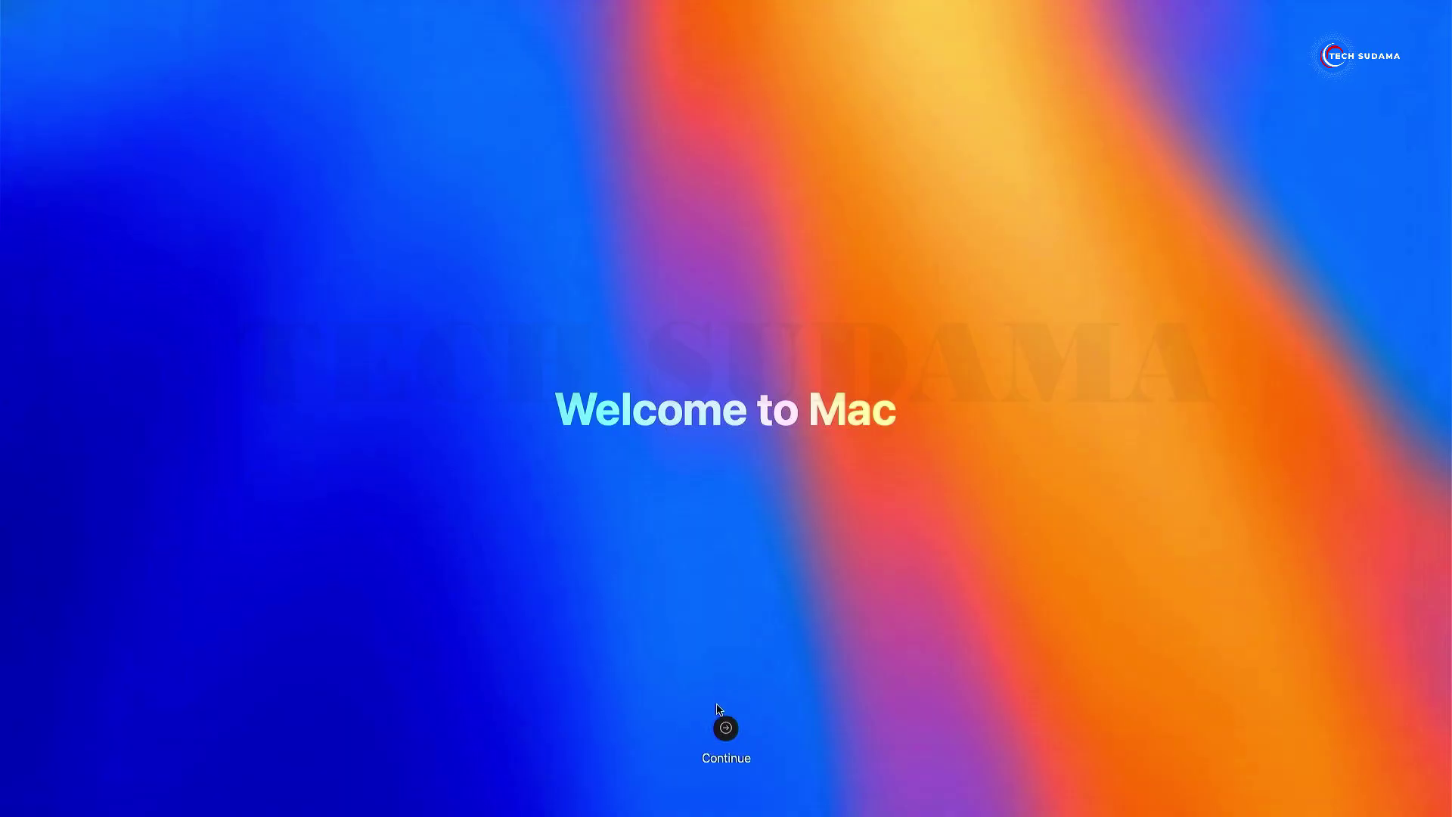
Step: Reach the desktop and check the About This Mac details, then close them
{"action": "left_click", "coordinate": [725, 727]}
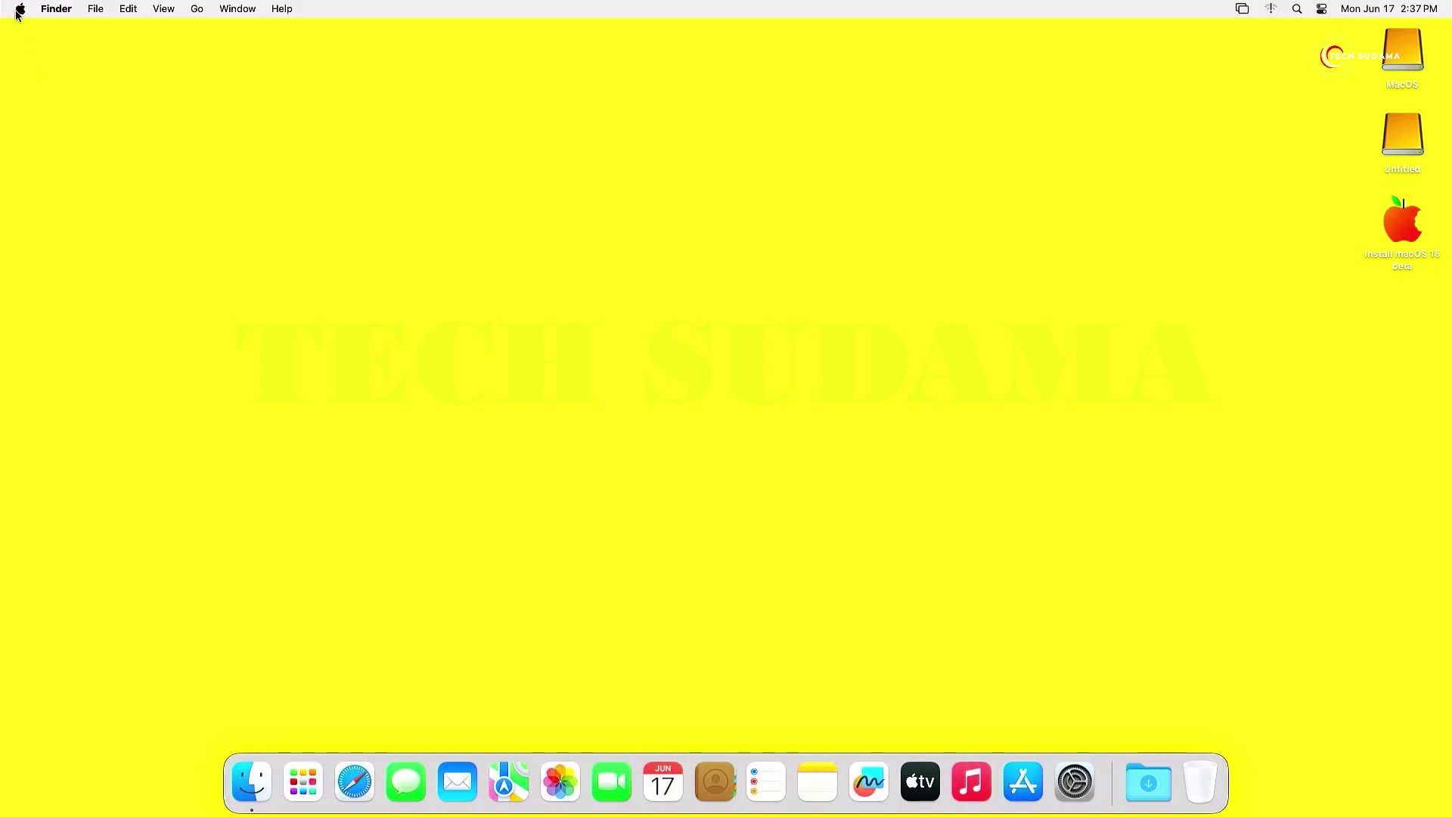
{"action": "left_click", "coordinate": [19, 9]}
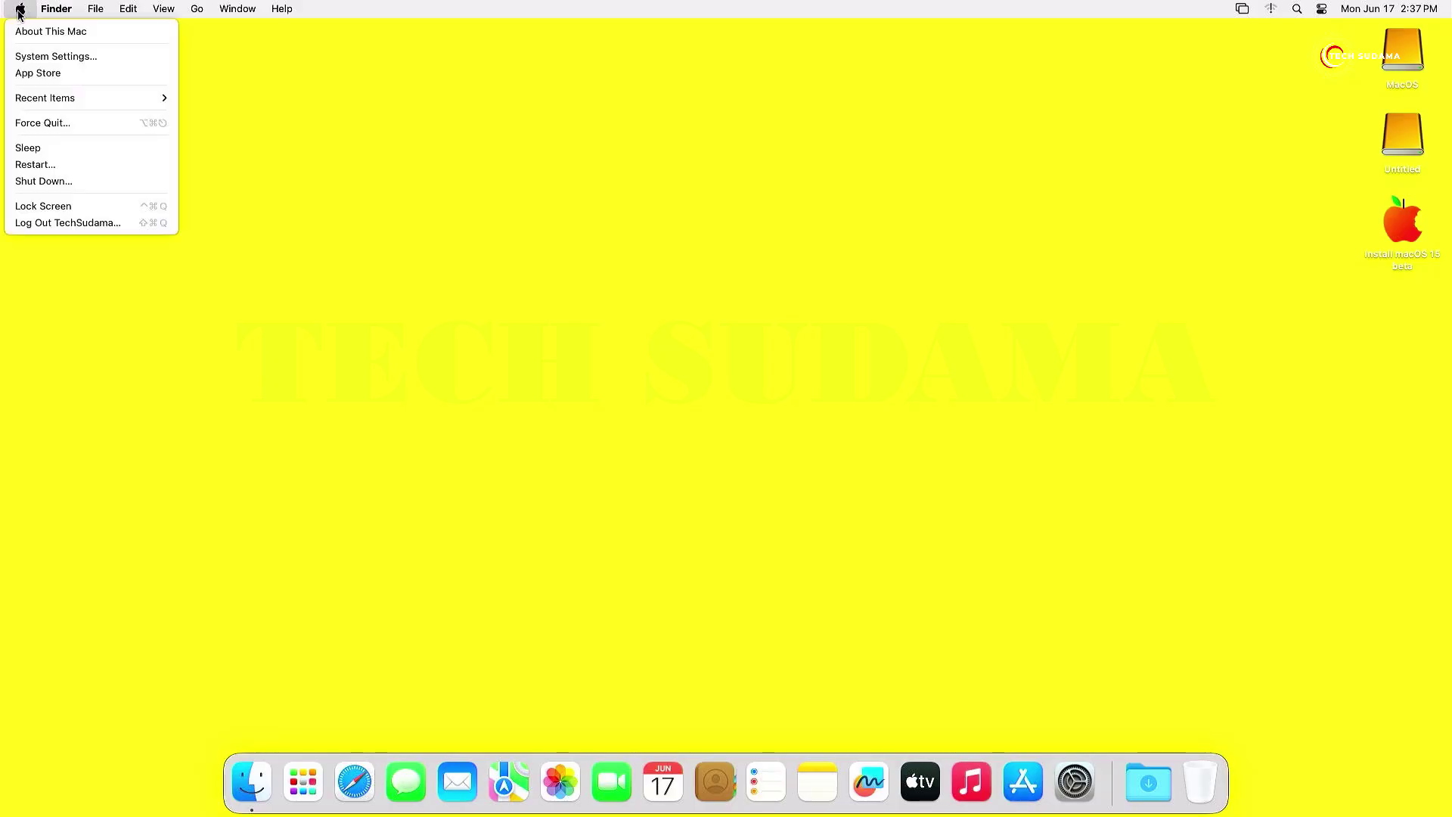
{"action": "left_click", "coordinate": [53, 32]}
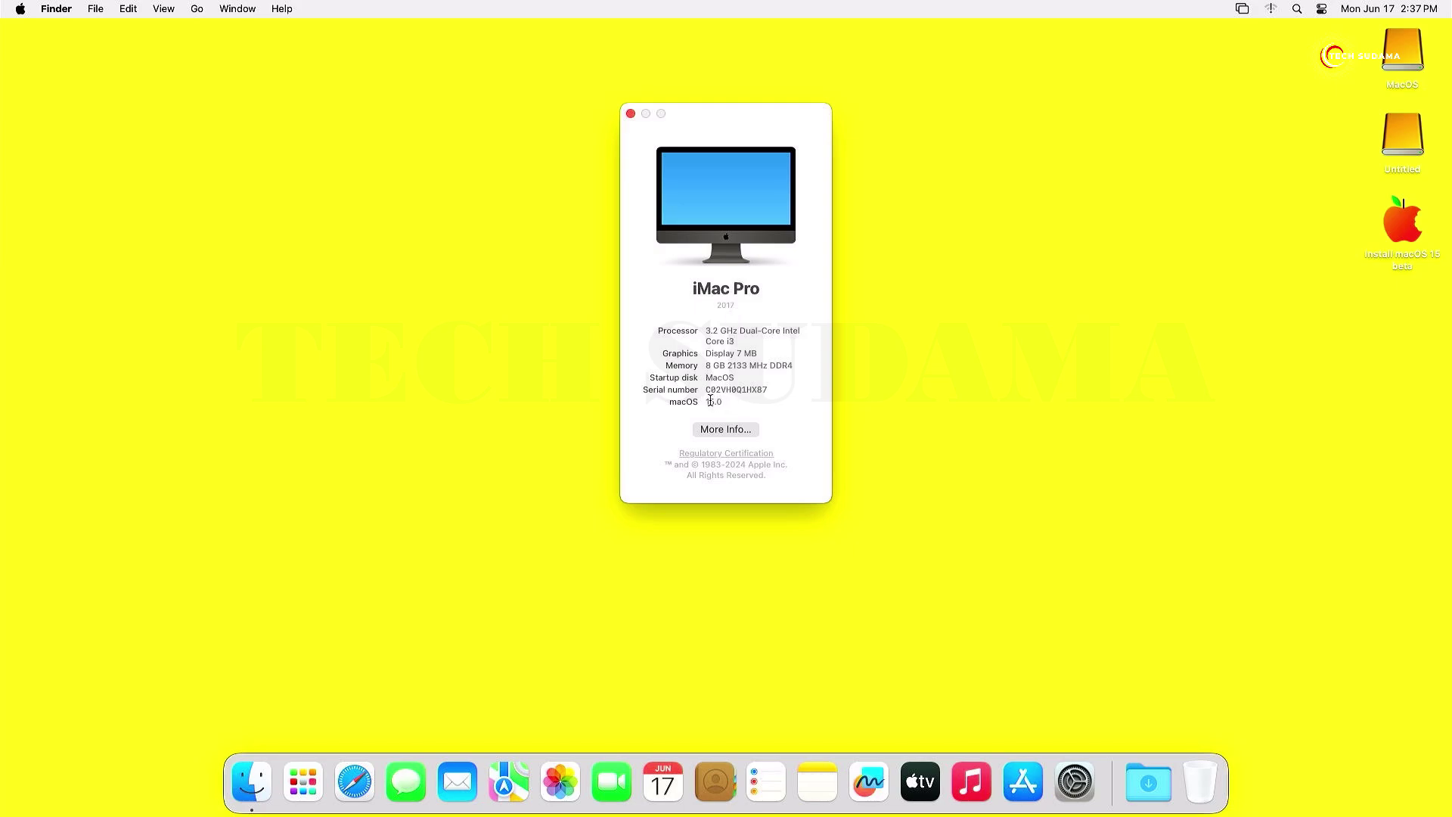
{"action": "left_click", "coordinate": [631, 113]}
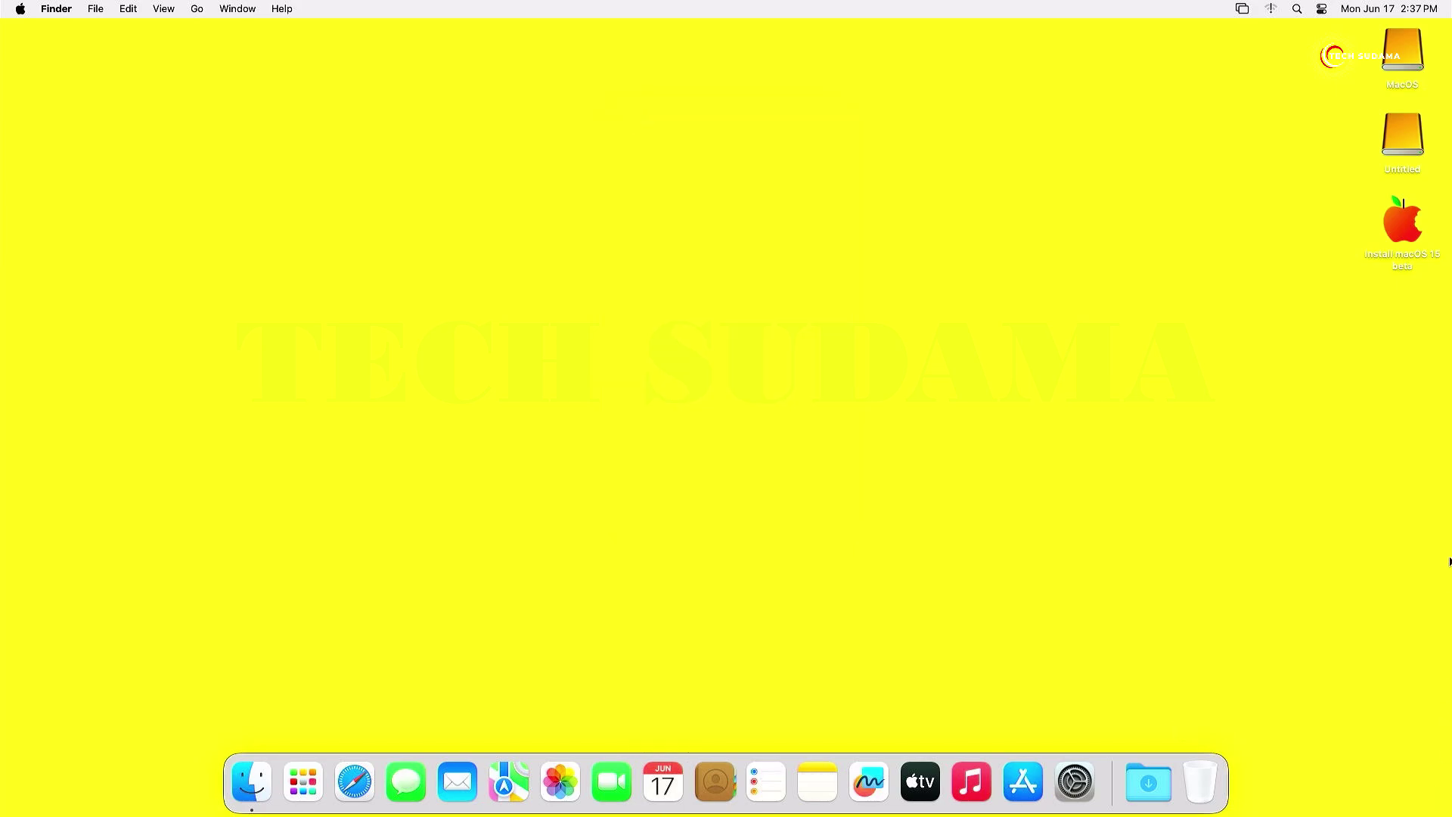
Step: Copy the FILES folder from the Install macOS 15 beta disk to the desktop and close its window
{"action": "double_click", "coordinate": [1389, 231]}
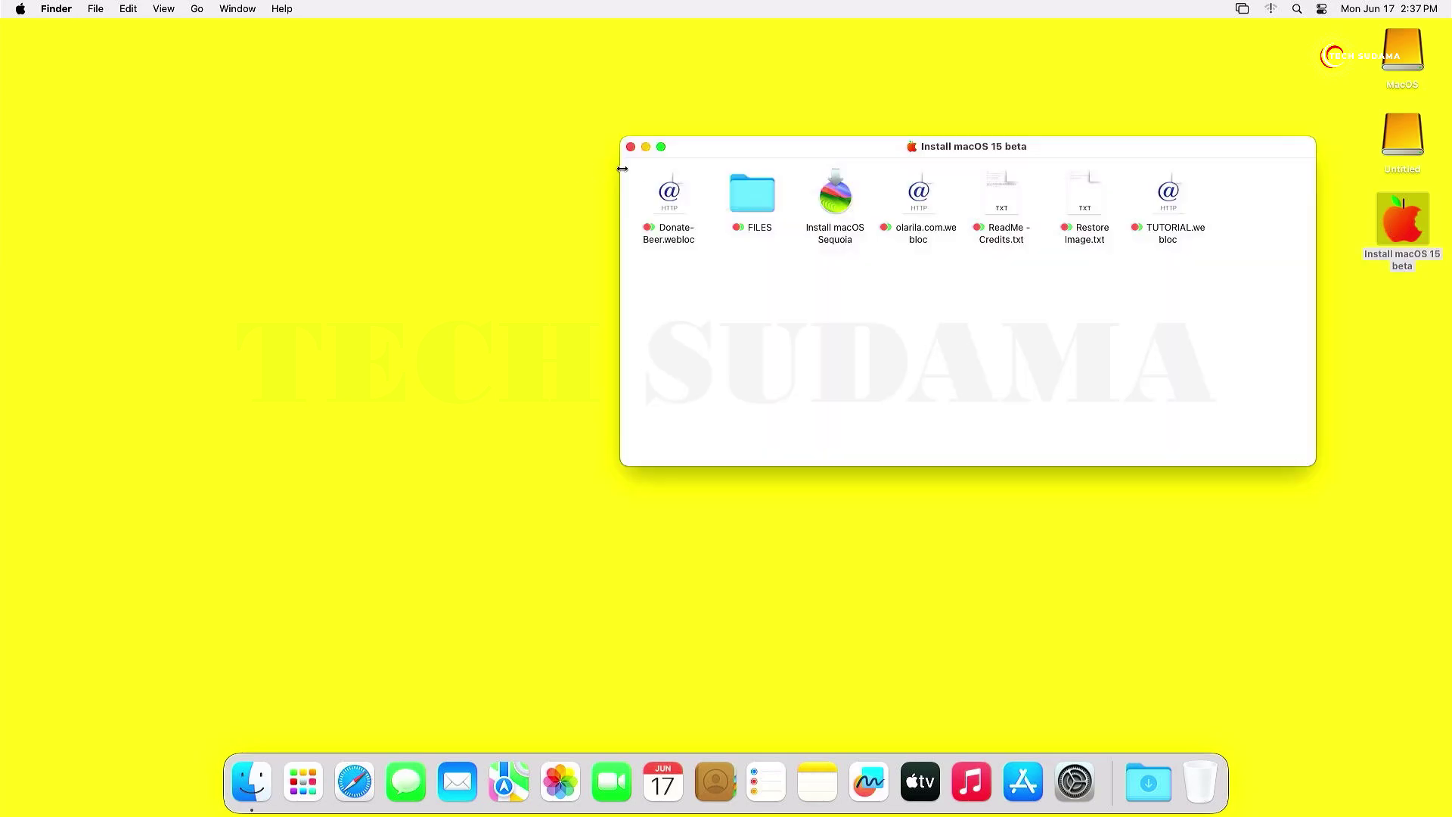
{"action": "left_click_drag", "start_coordinate": [769, 192], "coordinate": [68, 81]}
{"action": "key", "text": "super+w"}
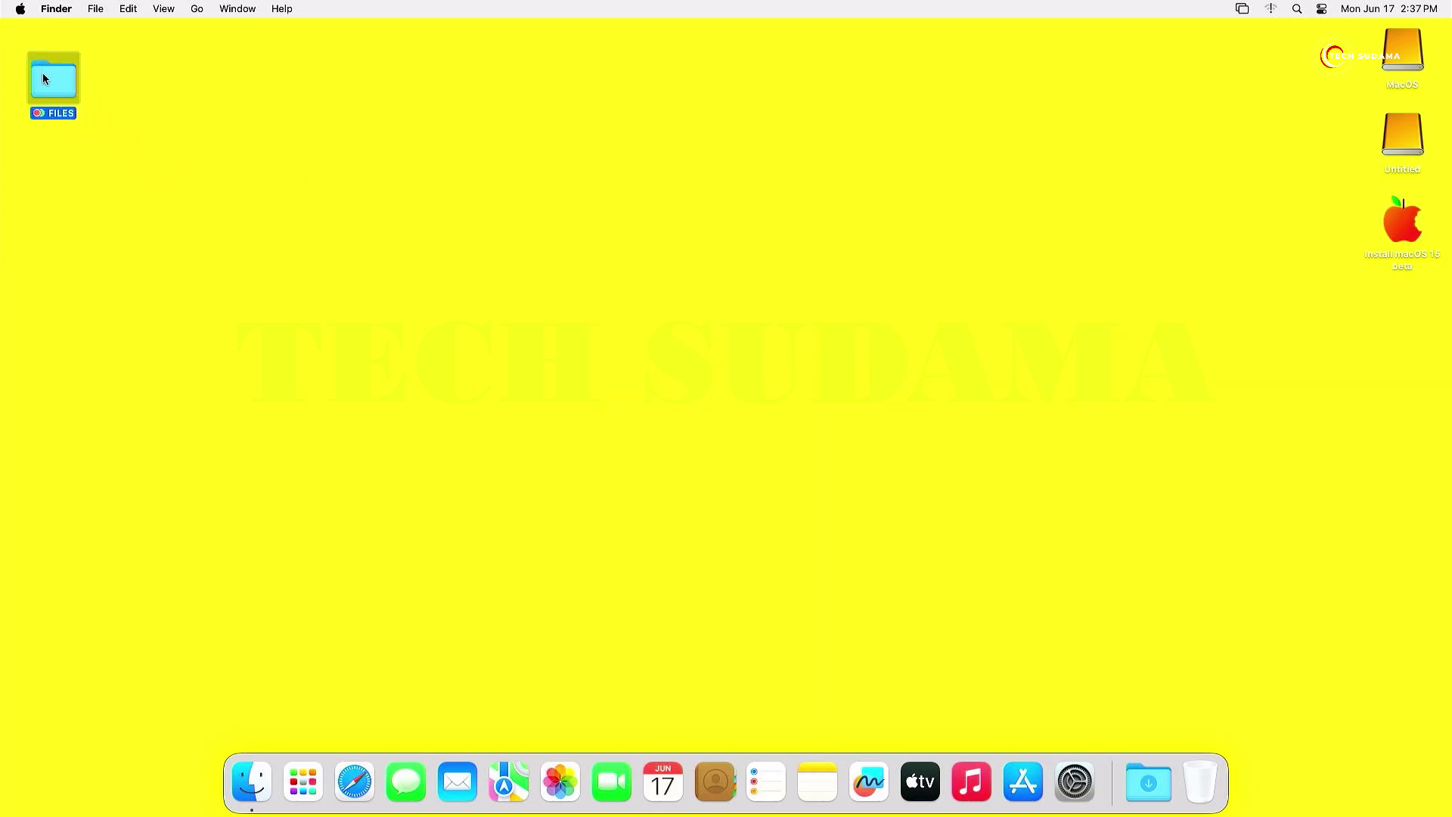
Step: Launch OpenCore Configurator from the FILES folder and open its Mount EFI tool
{"action": "double_click", "coordinate": [41, 72]}
{"action": "double_click", "coordinate": [839, 370]}
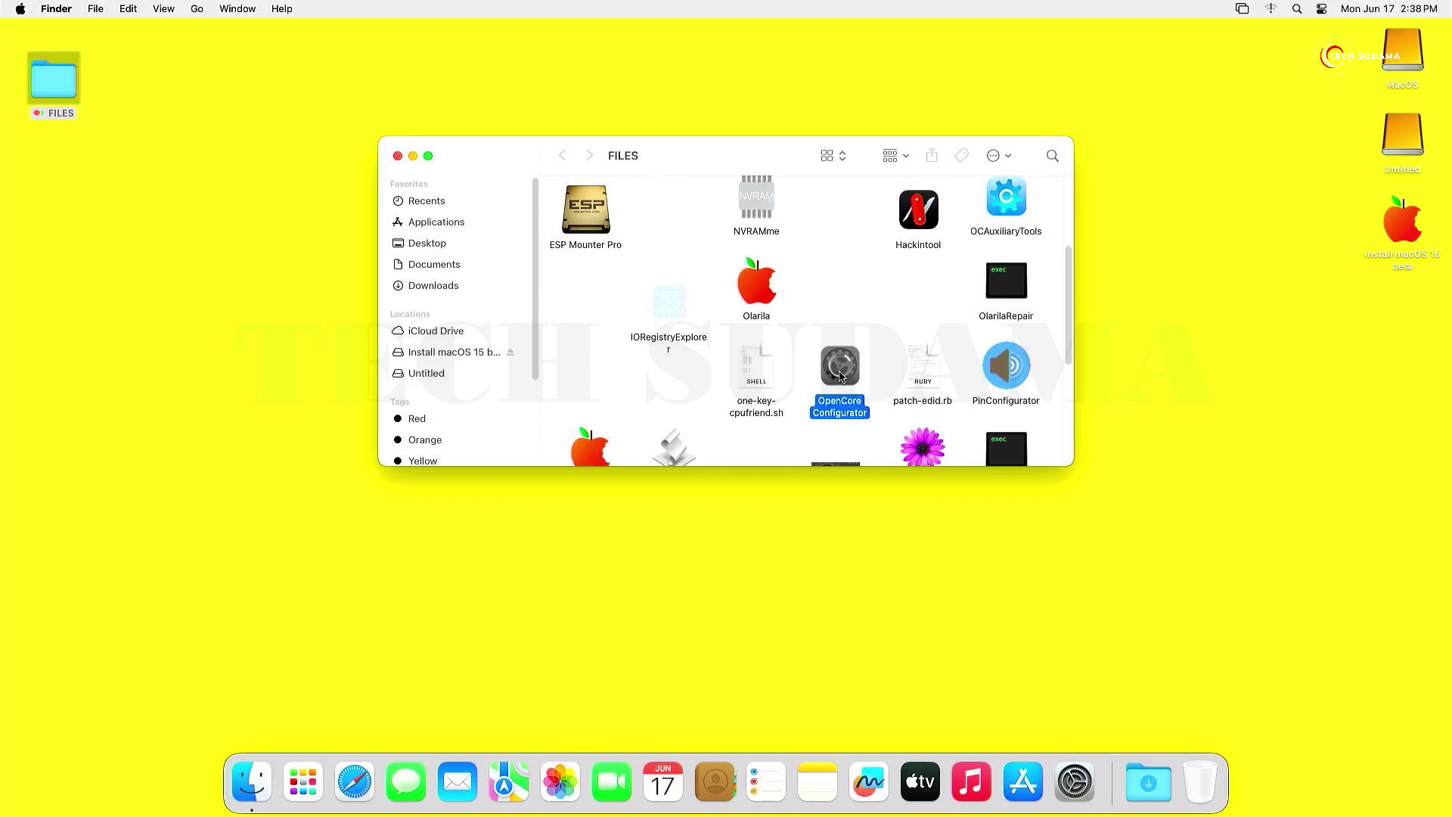
{"action": "left_click", "coordinate": [328, 9]}
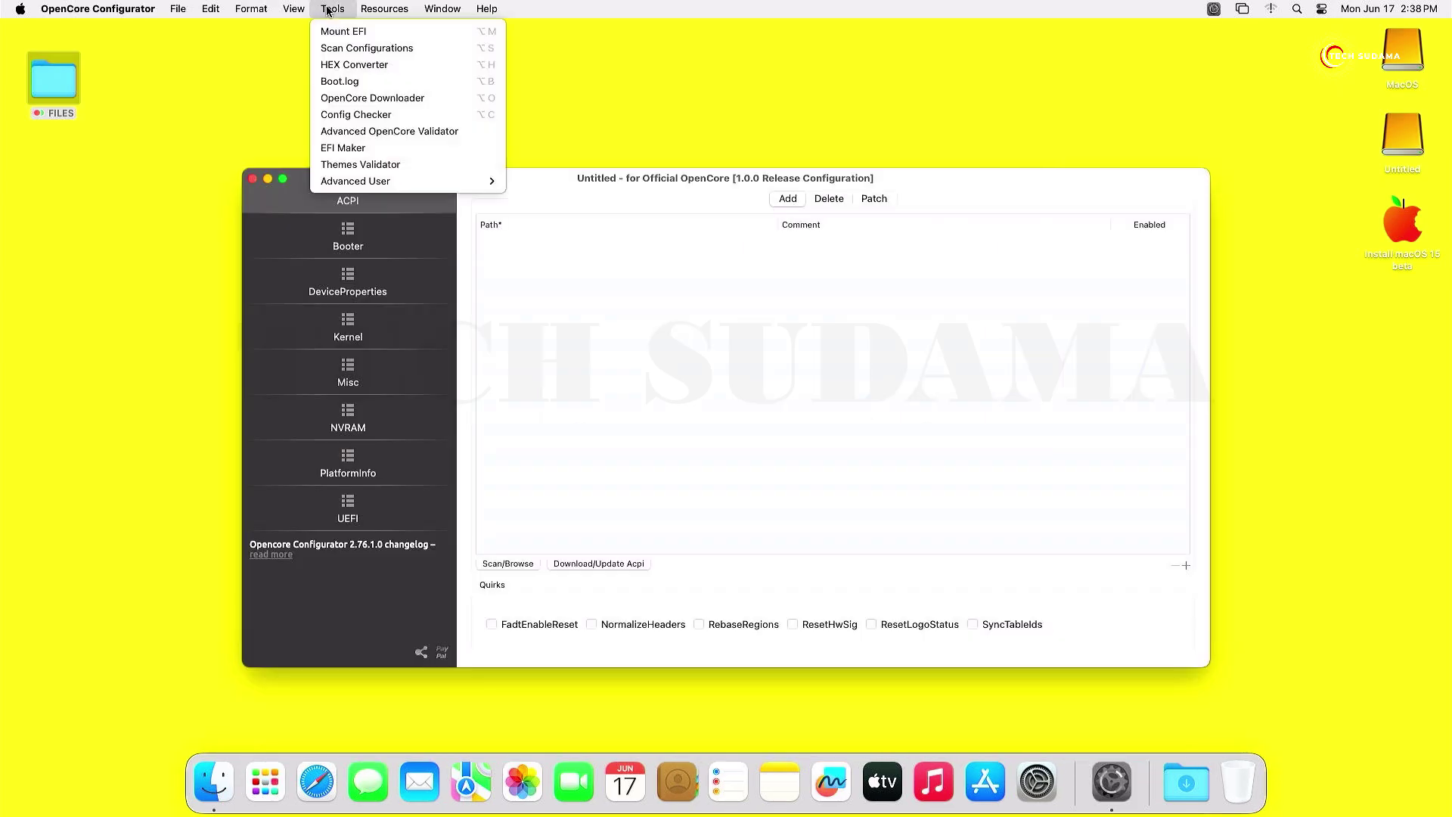
{"action": "left_click", "coordinate": [344, 33]}
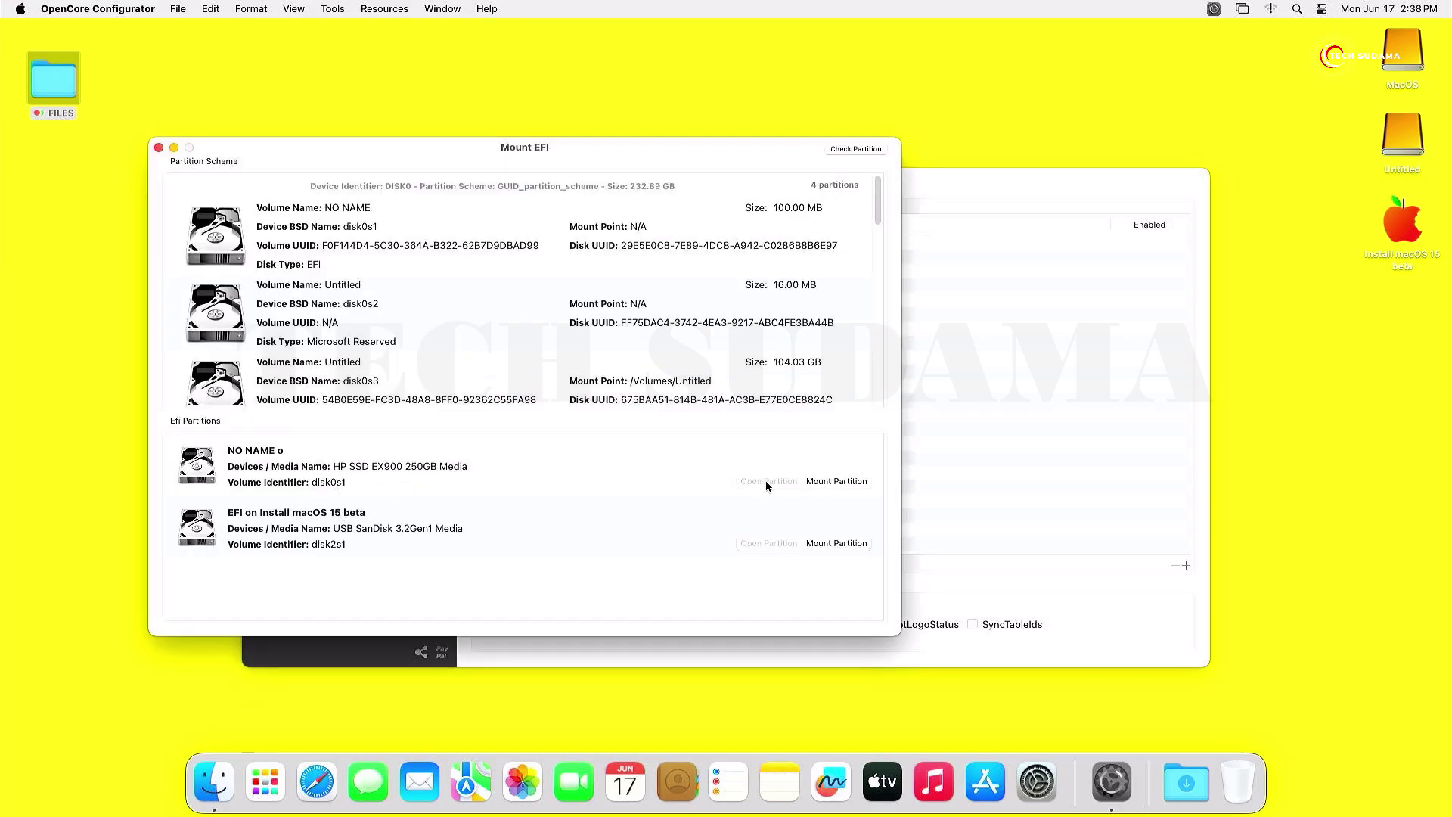
Step: Mount the internal SSD's EFI partition, authorizing with the administrator password
{"action": "left_click", "coordinate": [832, 480]}
{"action": "type", "text": "••••"}
{"action": "left_click", "coordinate": [770, 363]}
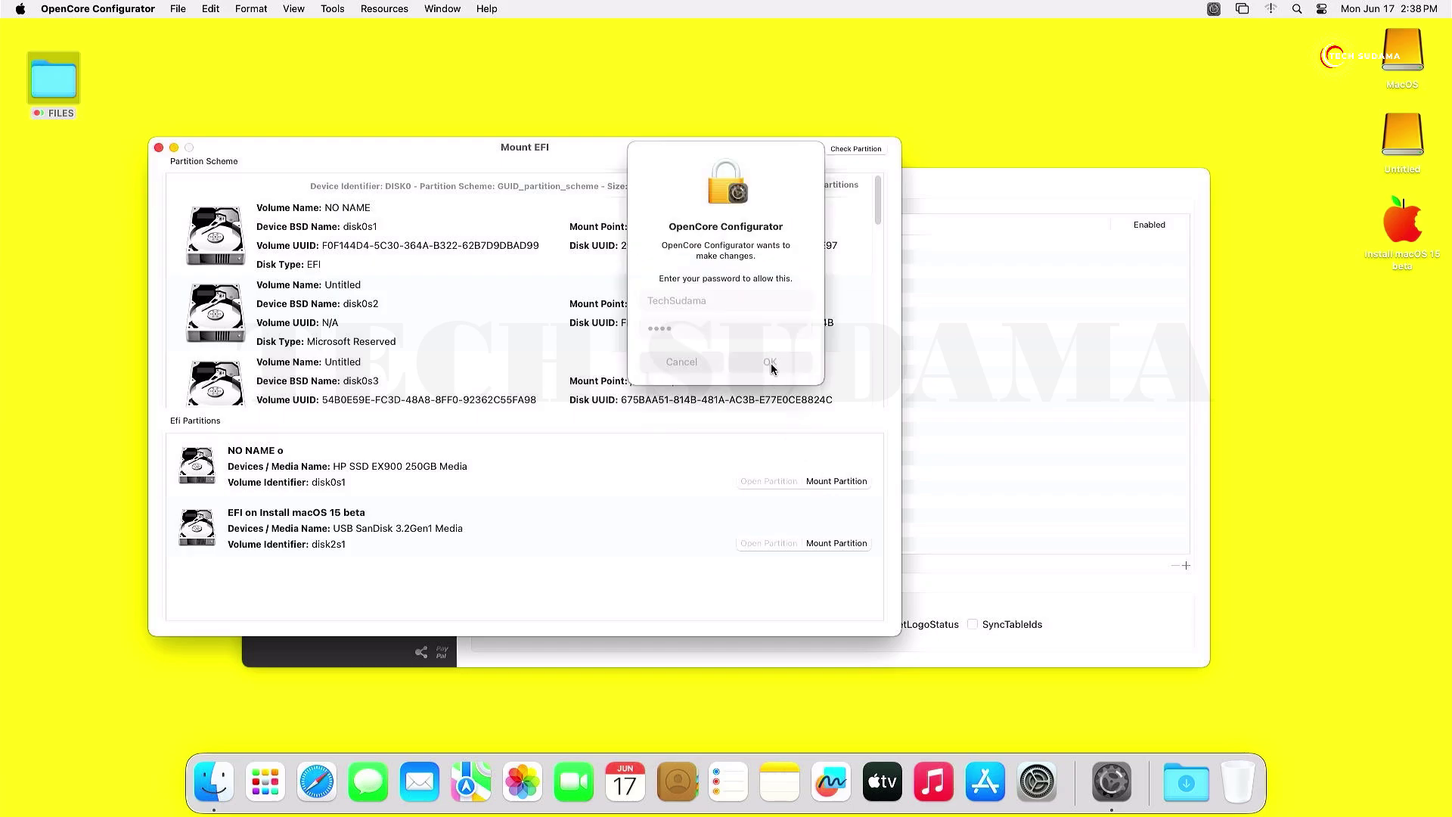
Step: Open the internal NO NAME EFI partition, then mount and open the USB's EFI folder
{"action": "left_click", "coordinate": [769, 481]}
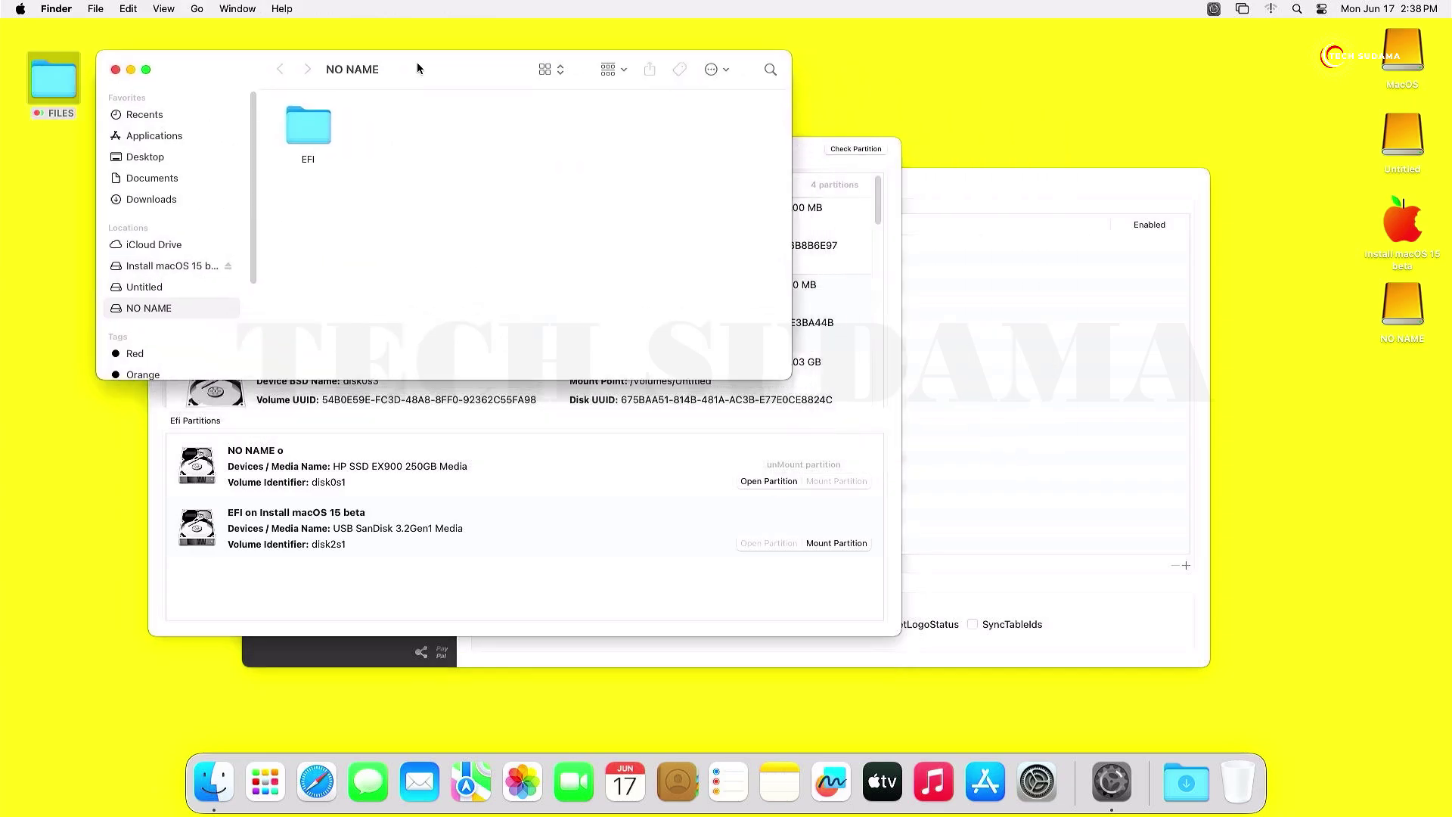
{"action": "left_click_drag", "start_coordinate": [416, 62], "coordinate": [338, 38]}
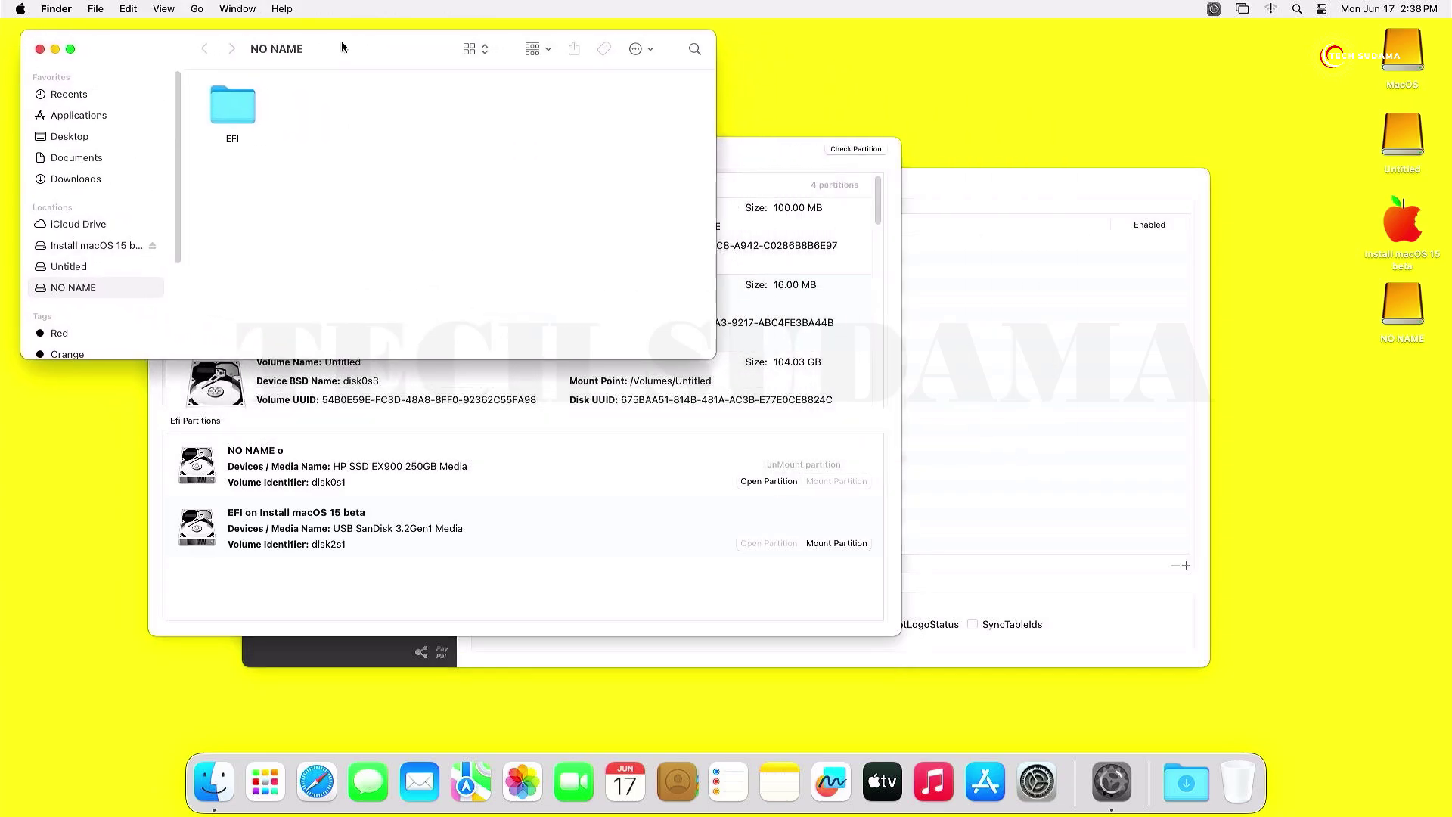
{"action": "left_click", "coordinate": [846, 543]}
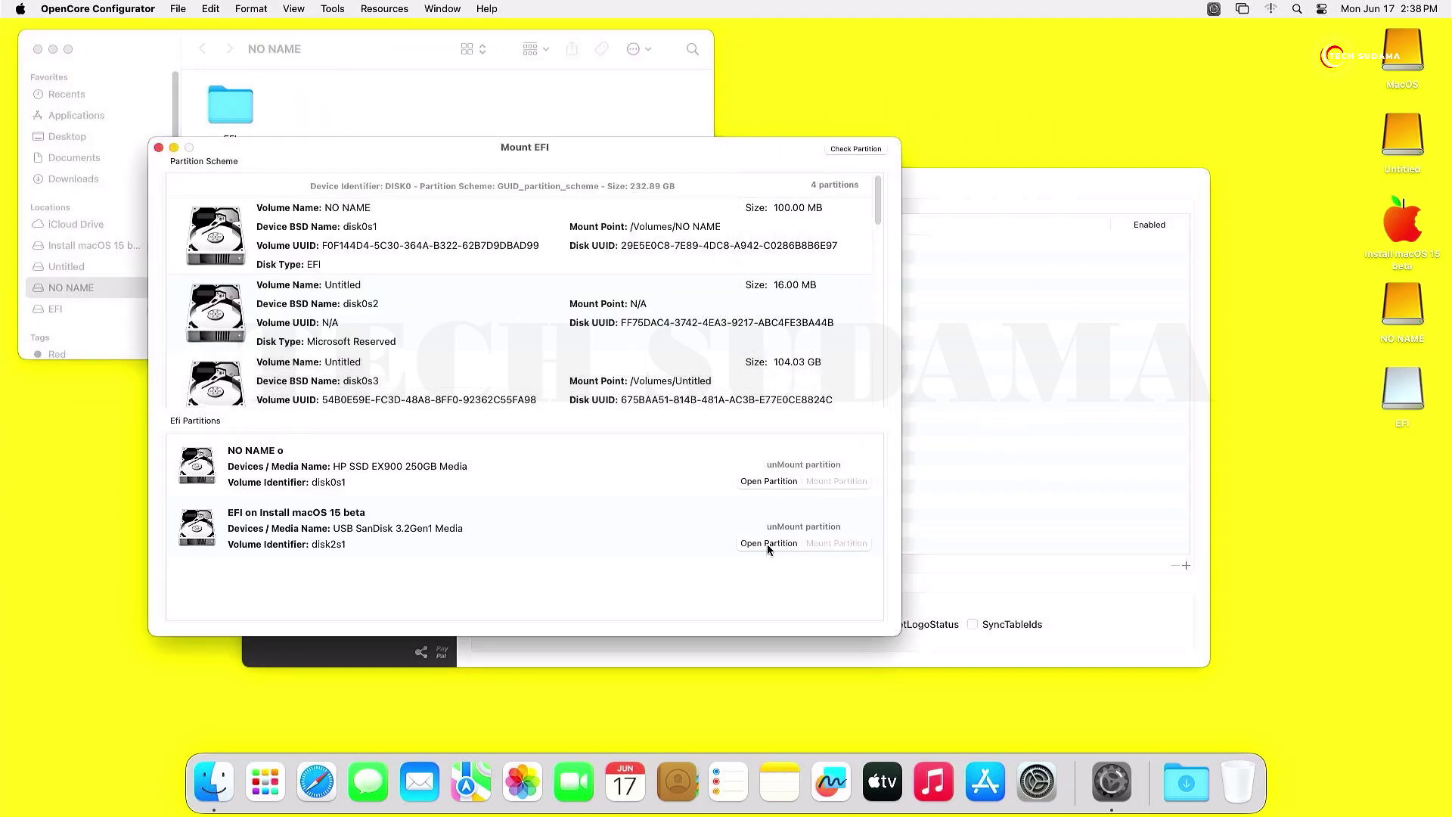
{"action": "left_click", "coordinate": [767, 543]}
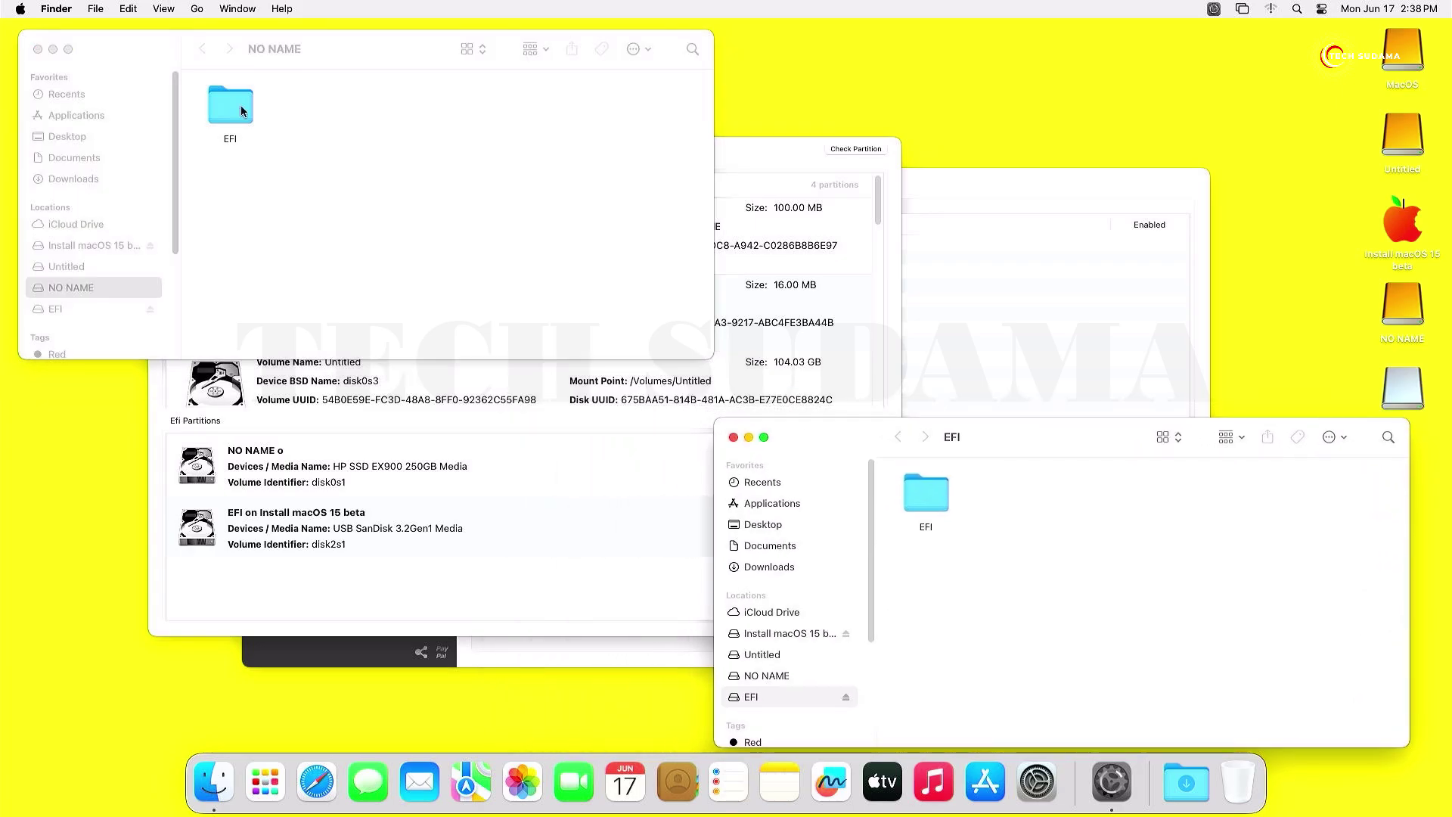
{"action": "double_click", "coordinate": [933, 503]}
Step: Copy BOOT and OC from the USB into the internal EFI folder, replacing BOOT, then restart
{"action": "key", "text": "super+a"}
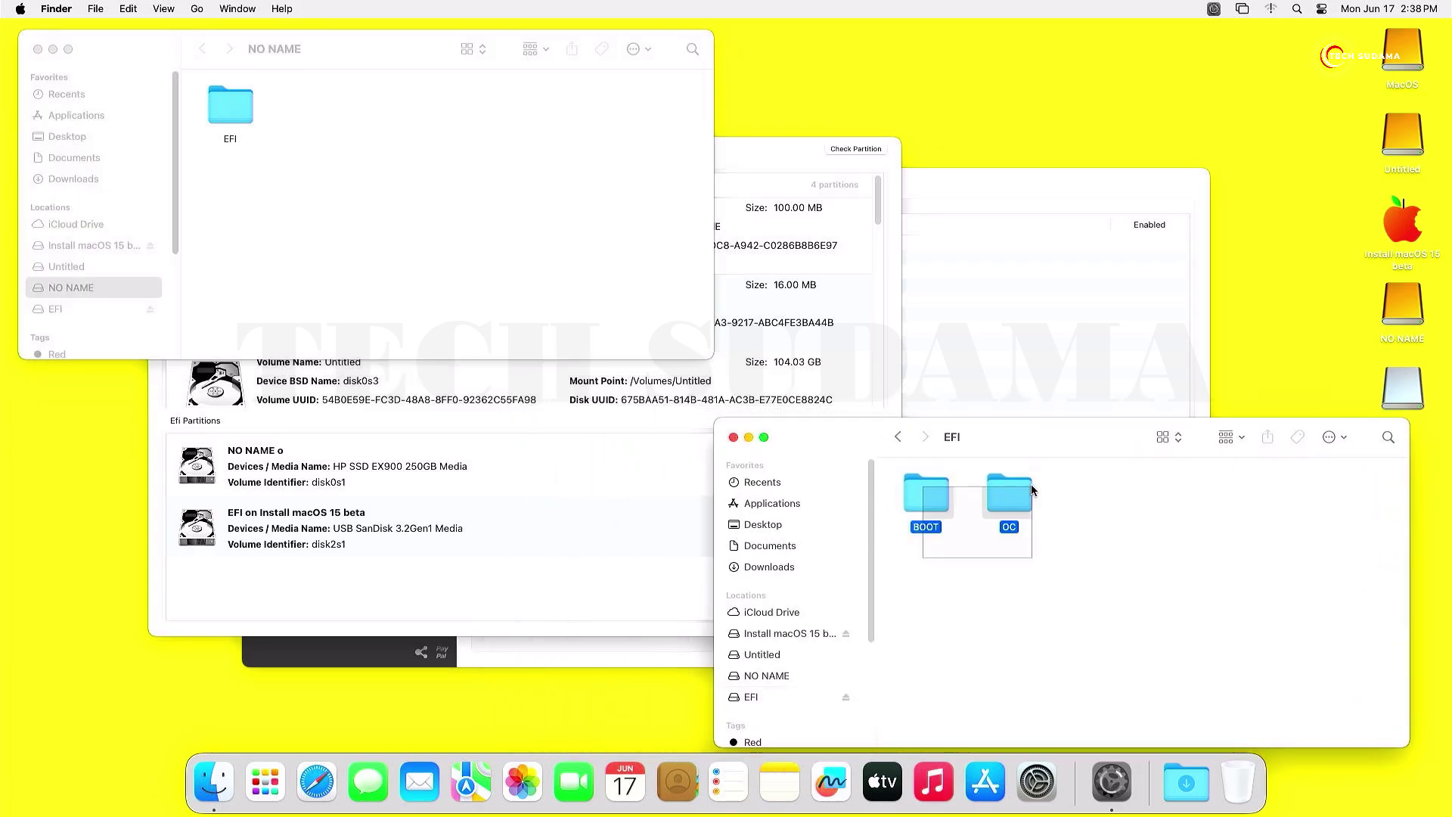
{"action": "right_click", "coordinate": [1025, 493]}
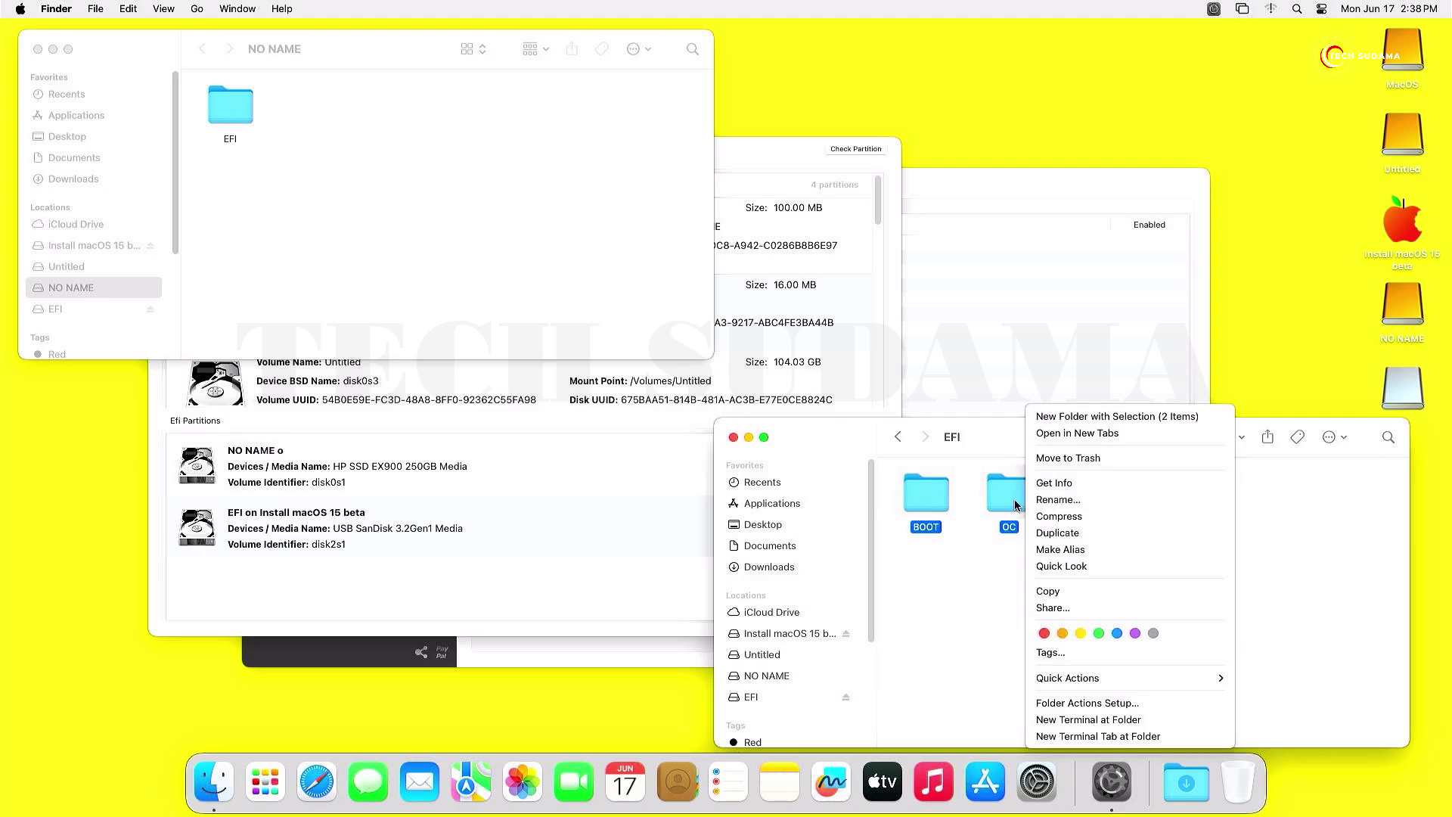
{"action": "left_click", "coordinate": [1047, 592]}
{"action": "double_click", "coordinate": [234, 112]}
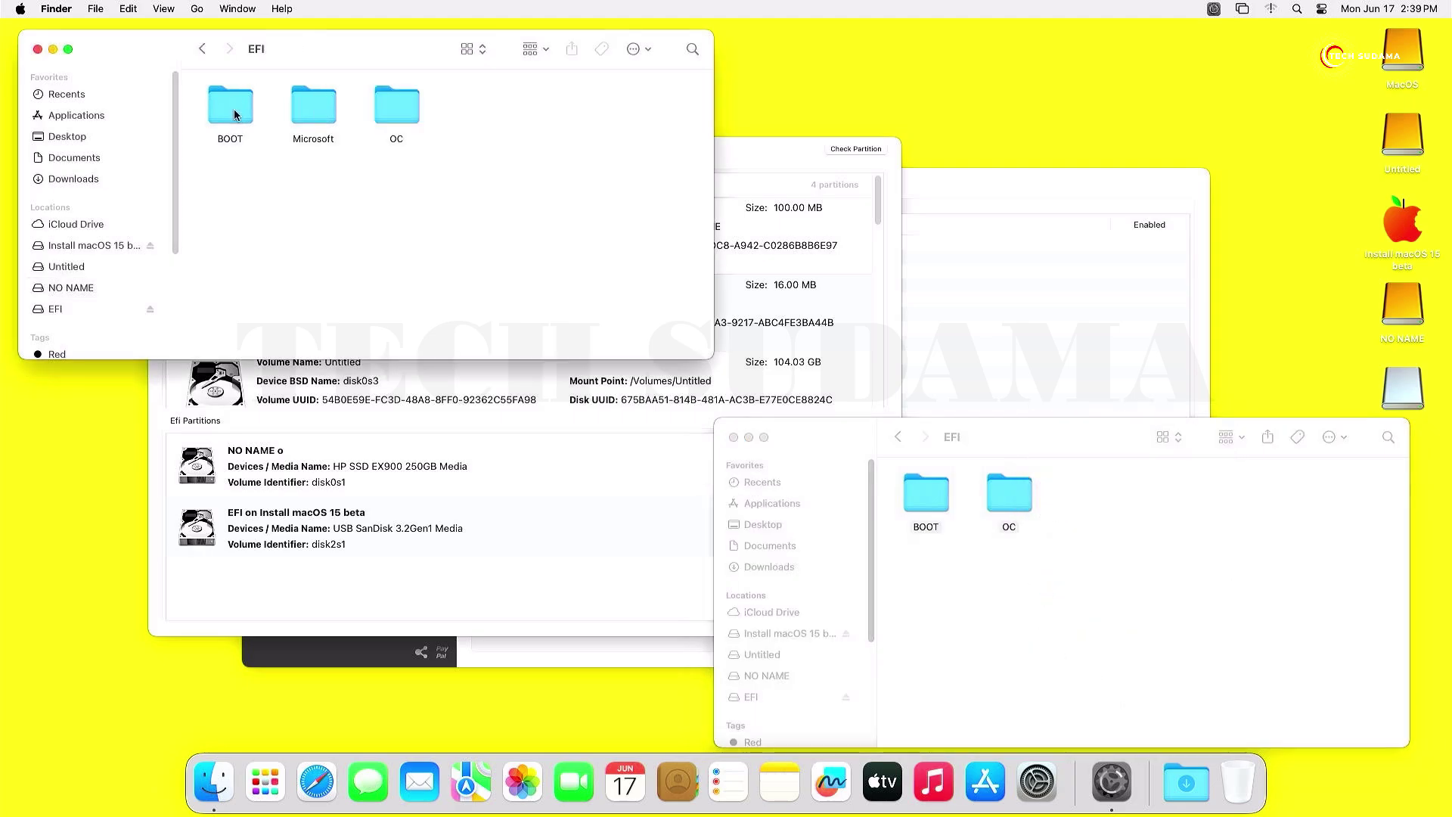
{"action": "right_click", "coordinate": [319, 191]}
{"action": "left_click", "coordinate": [345, 213]}
{"action": "left_click", "coordinate": [564, 313]}
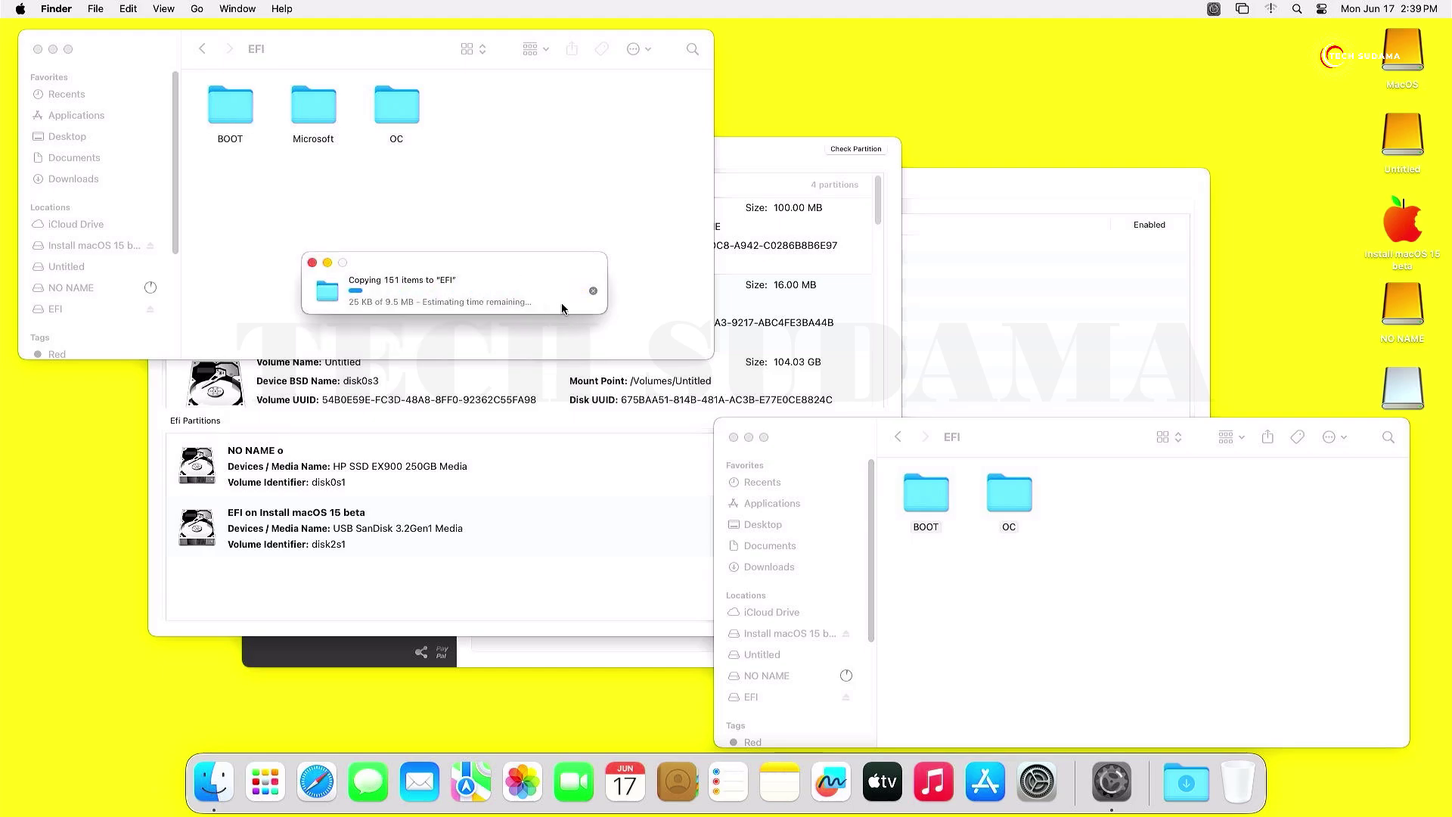
{"action": "left_click", "coordinate": [23, 9]}
{"action": "left_click", "coordinate": [36, 164]}
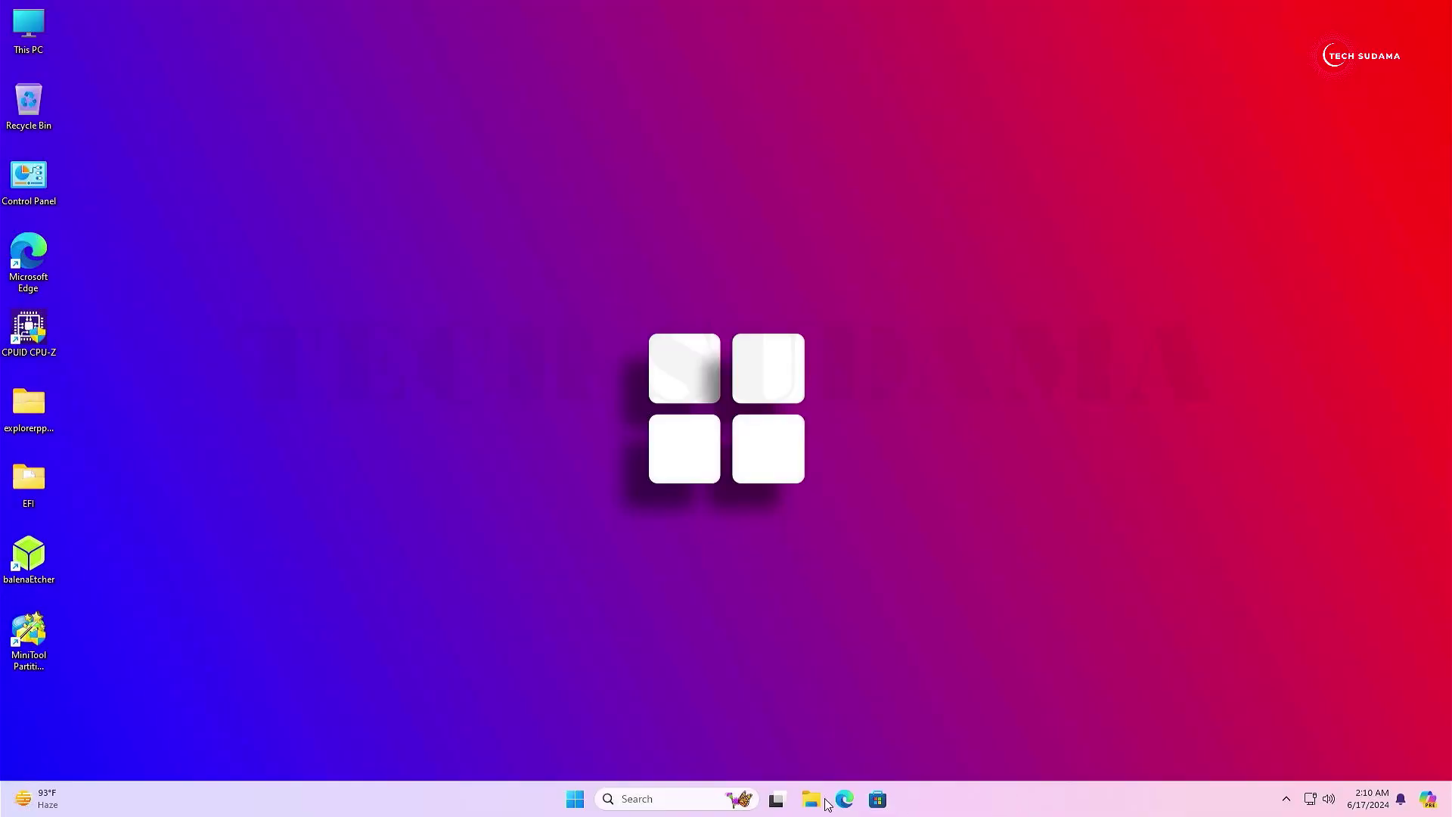
Step: Launch Command Prompt as administrator
{"action": "left_click", "coordinate": [575, 806]}
{"action": "type", "text": "cmd"}
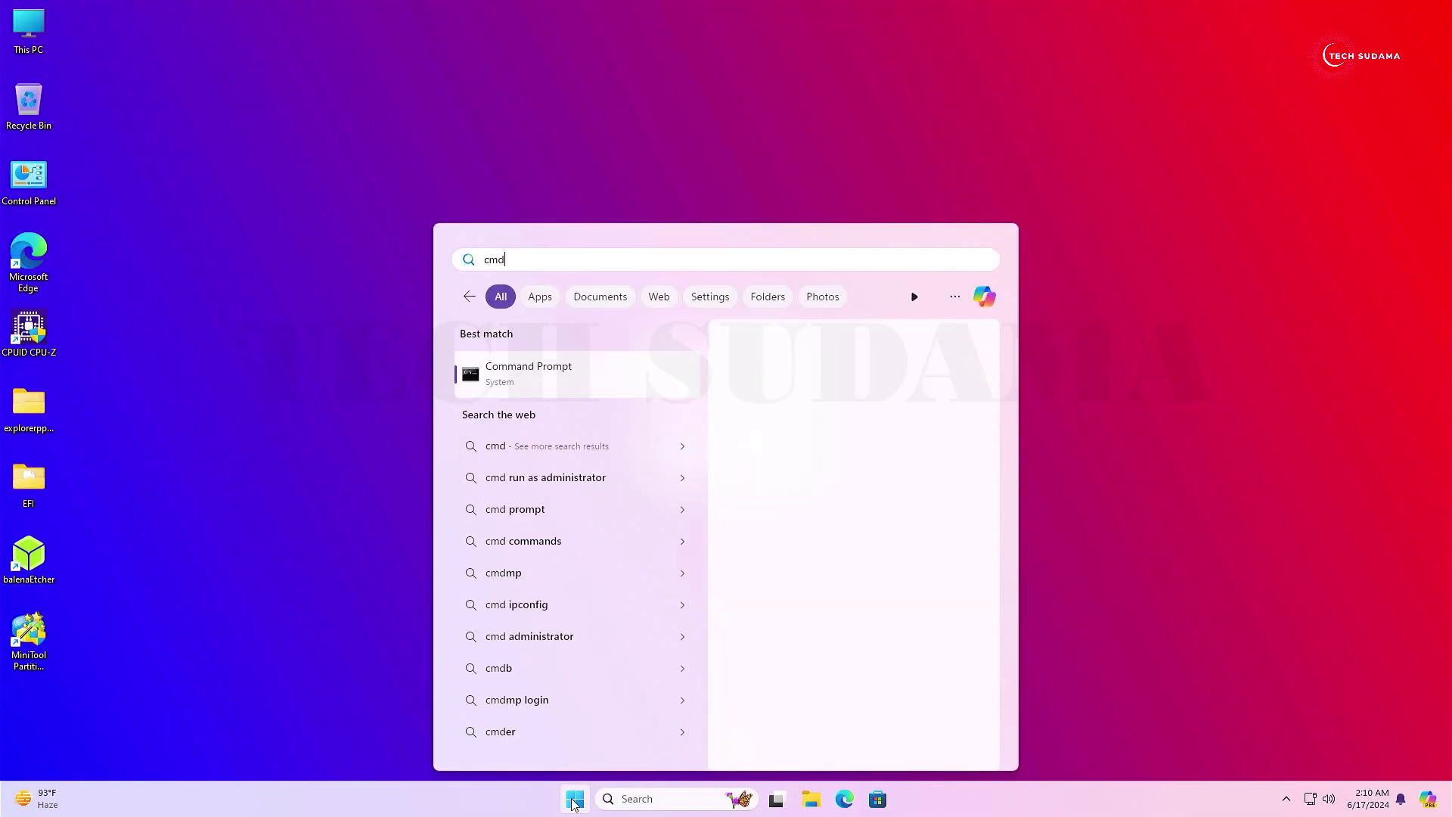
{"action": "left_click", "coordinate": [794, 508]}
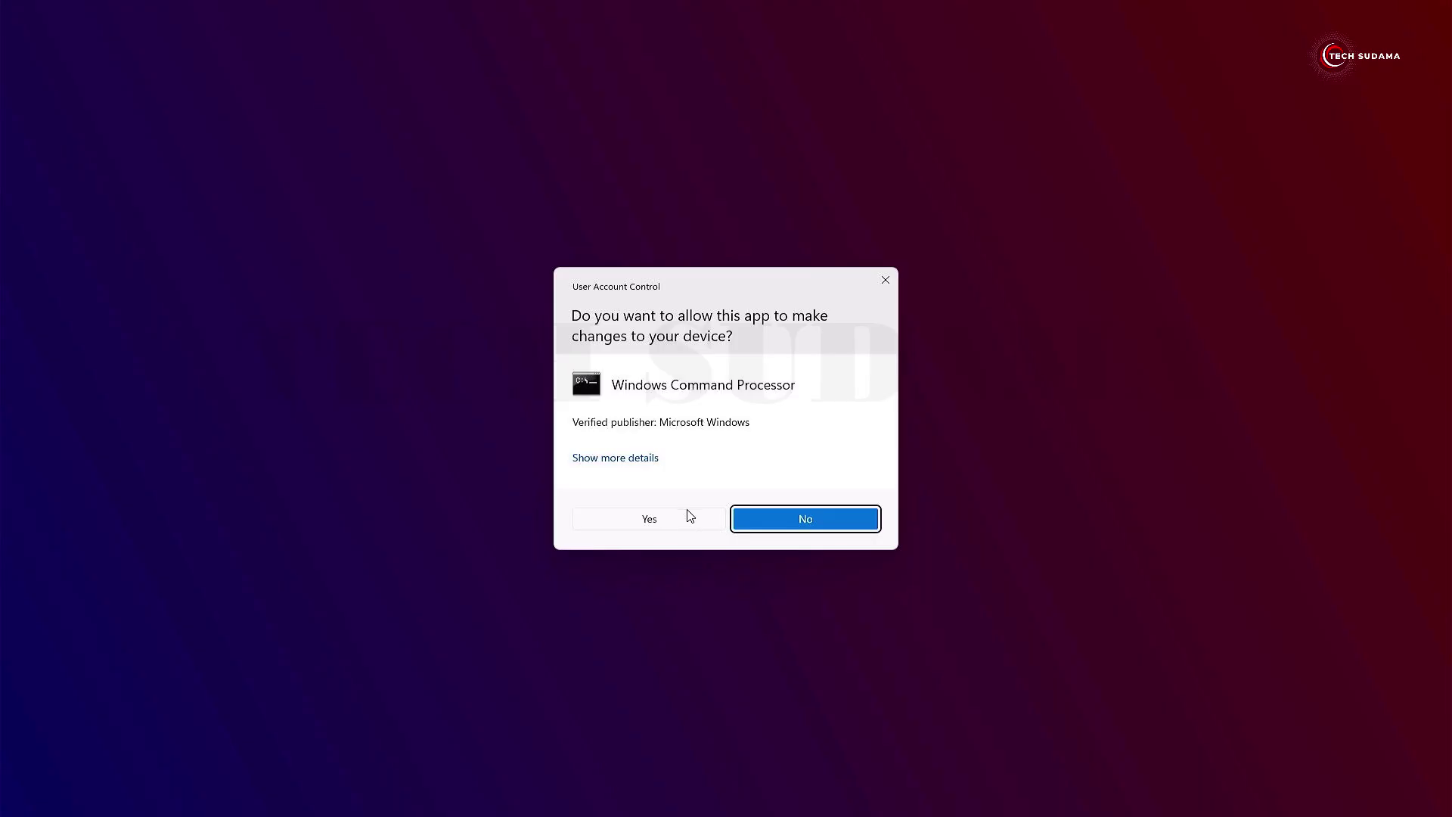
{"action": "left_click", "coordinate": [680, 517]}
Step: Copy the bcdedit dual-boot command line from the macOS Sequoia notes file in Downloads
{"action": "left_click", "coordinate": [788, 807]}
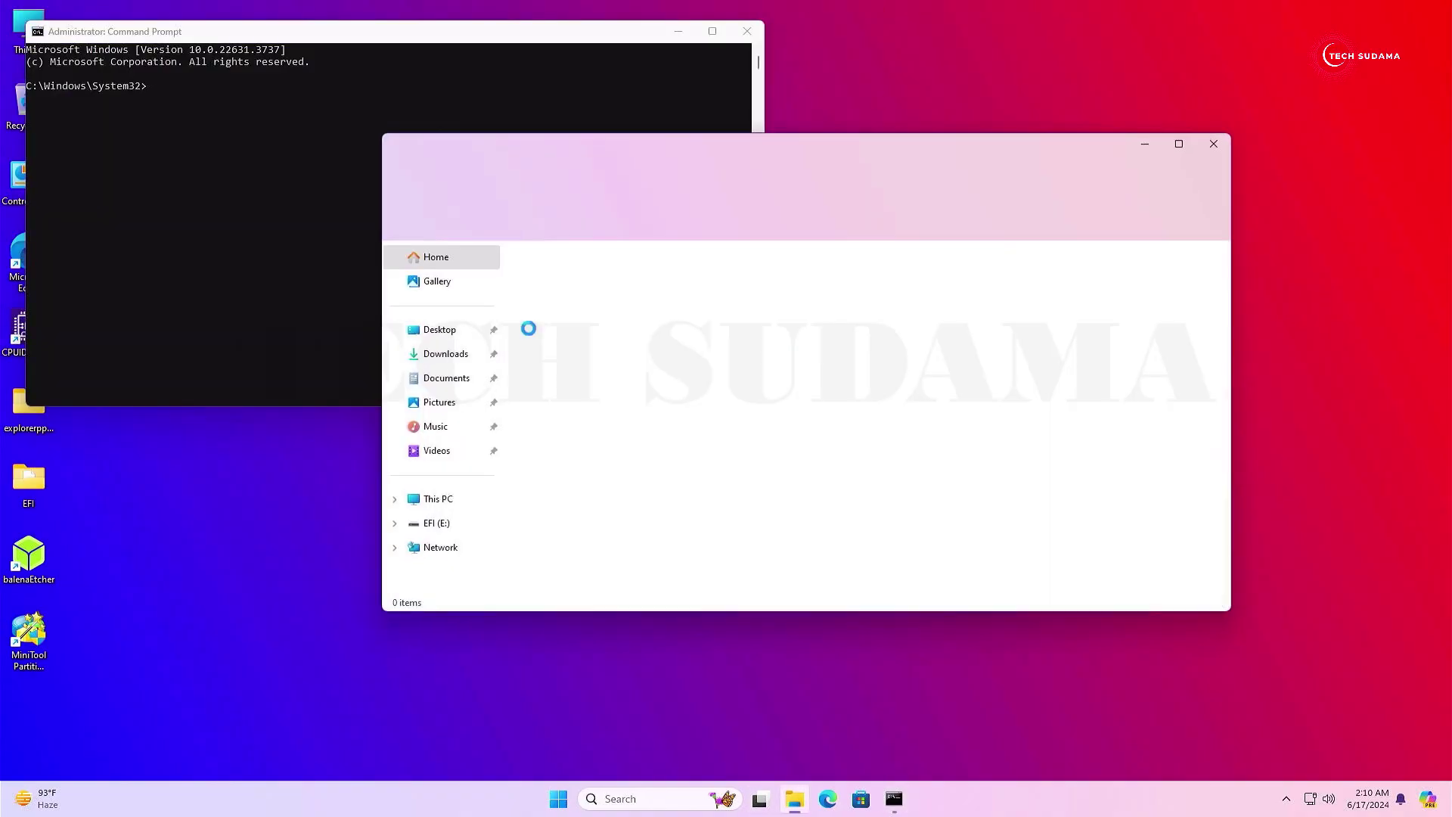
{"action": "left_click", "coordinate": [445, 353]}
{"action": "left_click", "coordinate": [801, 321]}
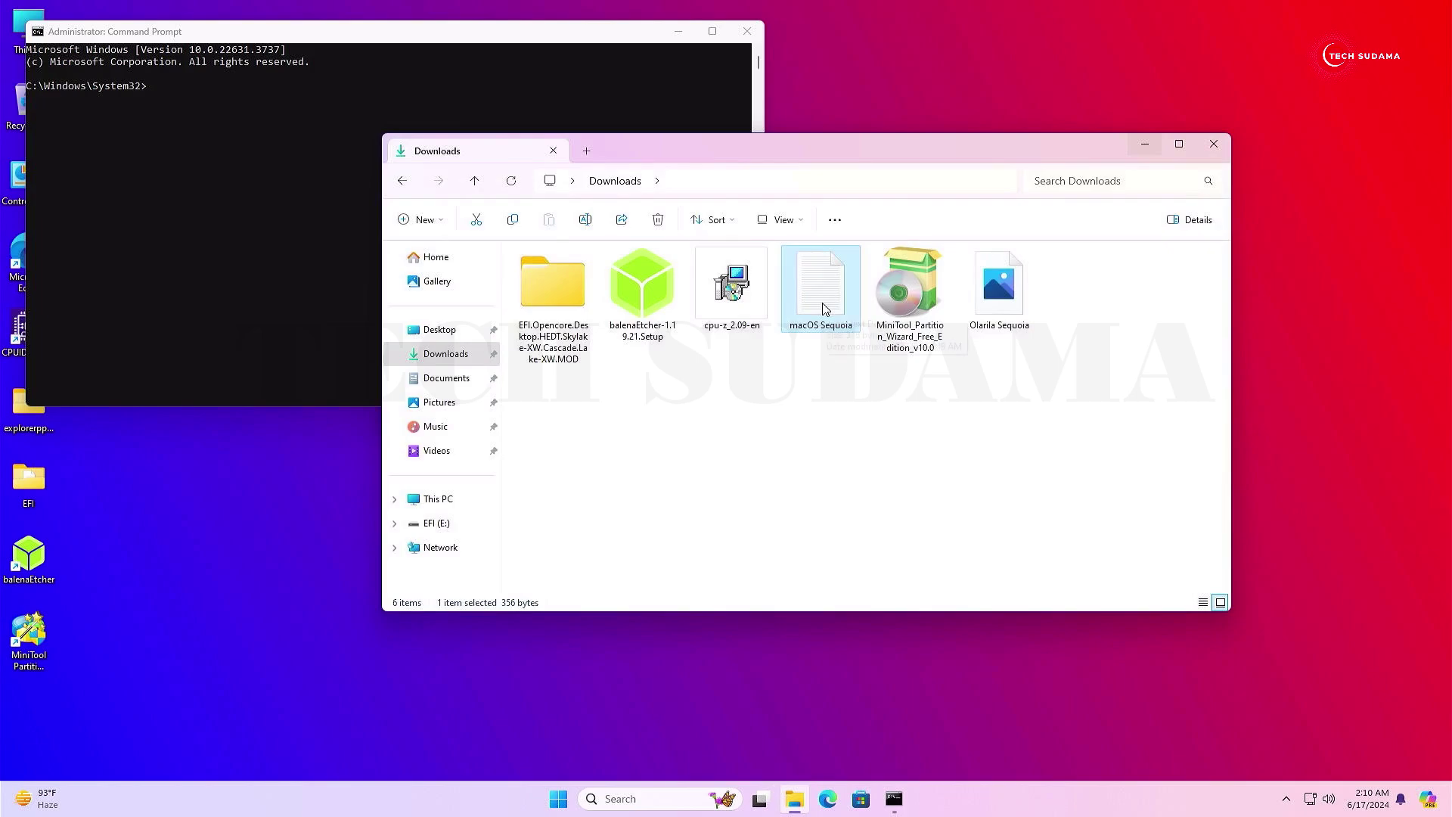
{"action": "double_click", "coordinate": [823, 299]}
{"action": "left_click_drag", "start_coordinate": [432, 297], "coordinate": [152, 309]}
{"action": "right_click", "coordinate": [151, 297]}
{"action": "left_click", "coordinate": [185, 332]}
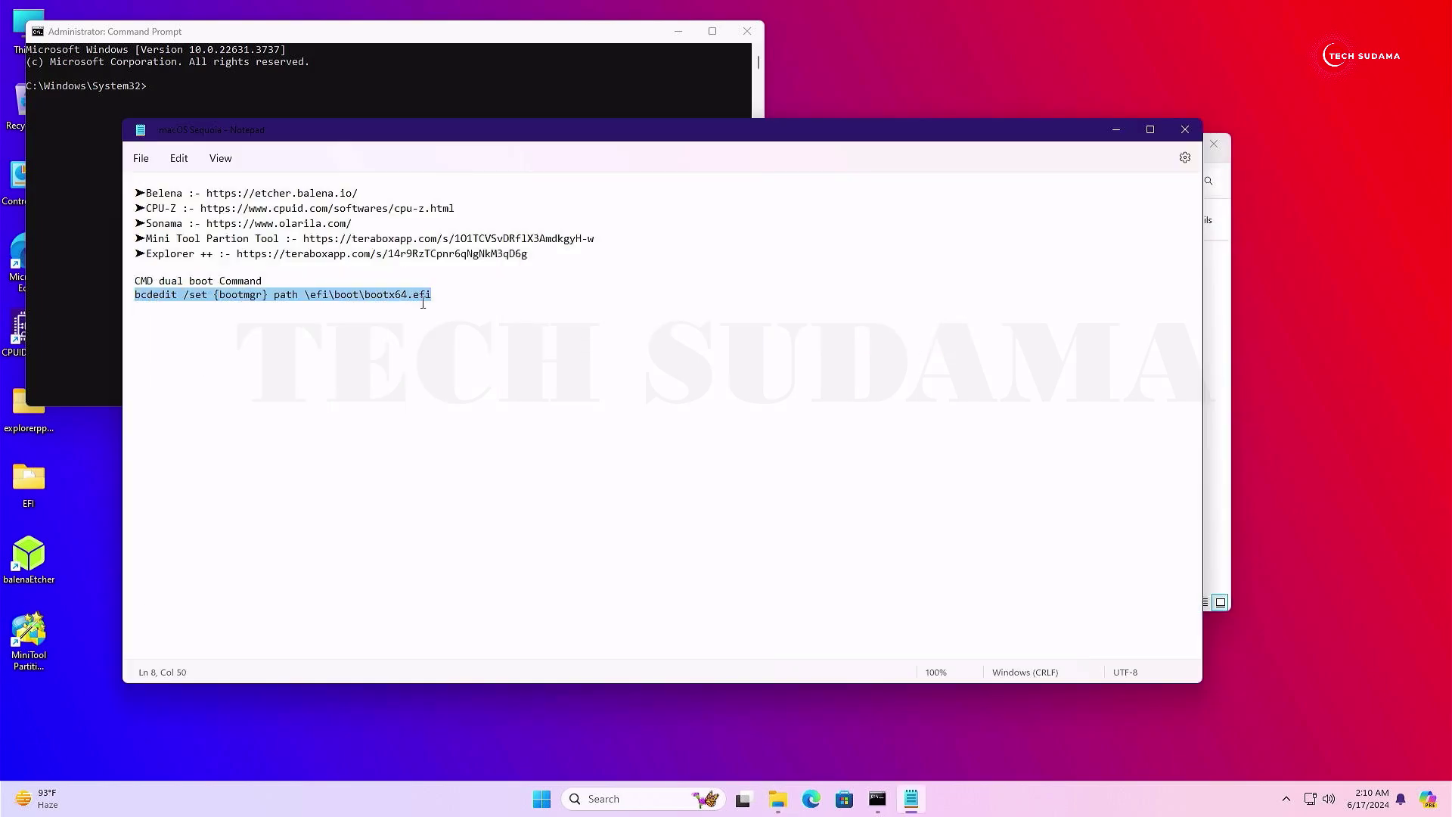
{"action": "key", "text": "alt+F4"}
Step: Run bcdedit /set {bootmgr} path \efi\boot\bootx64.efi, then close Command Prompt and Downloads
{"action": "left_click", "coordinate": [165, 84]}
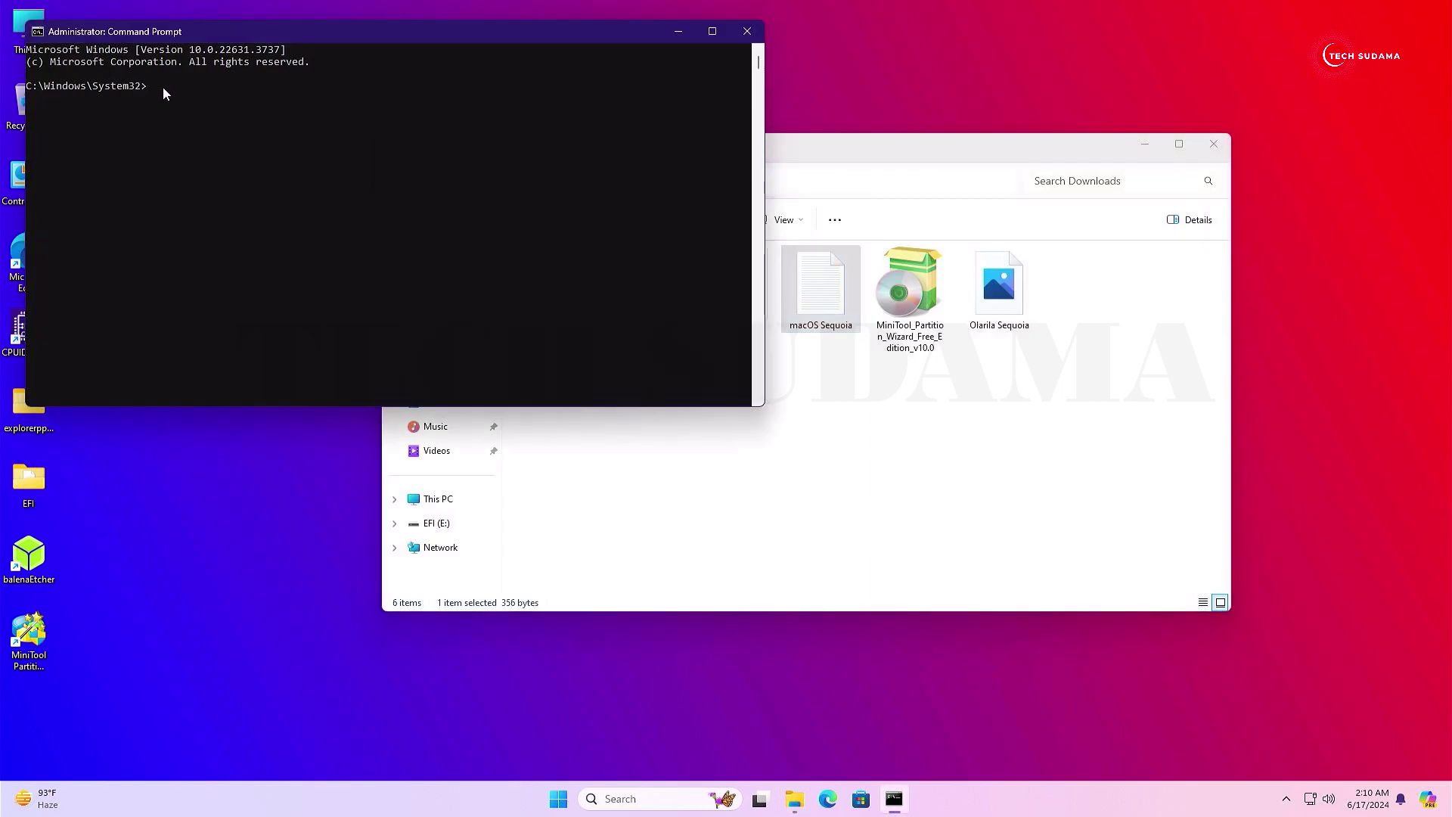
{"action": "right_click", "coordinate": [162, 88]}
{"action": "key", "text": "Return"}
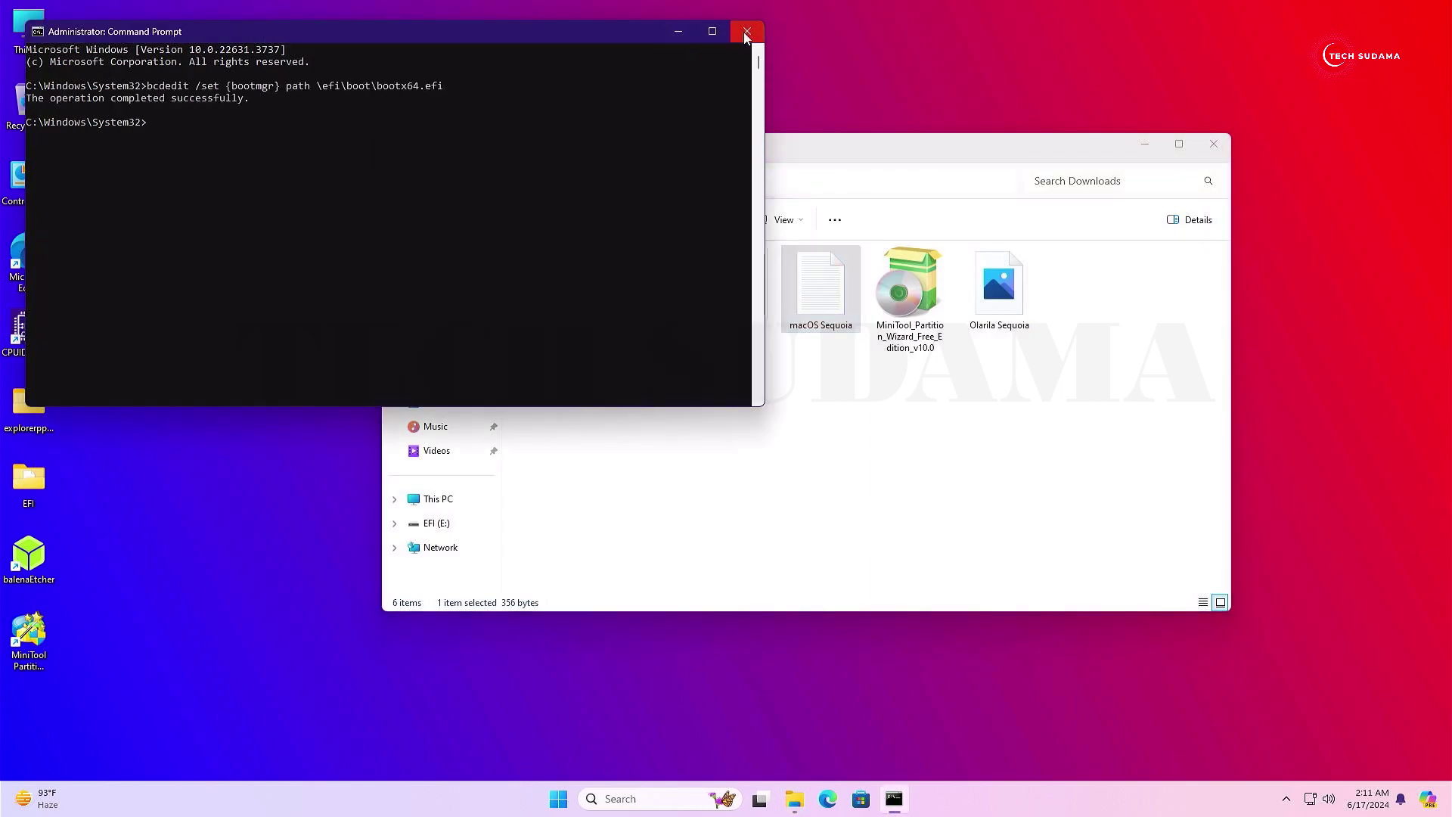
{"action": "left_click", "coordinate": [748, 32]}
{"action": "left_click", "coordinate": [1210, 145]}
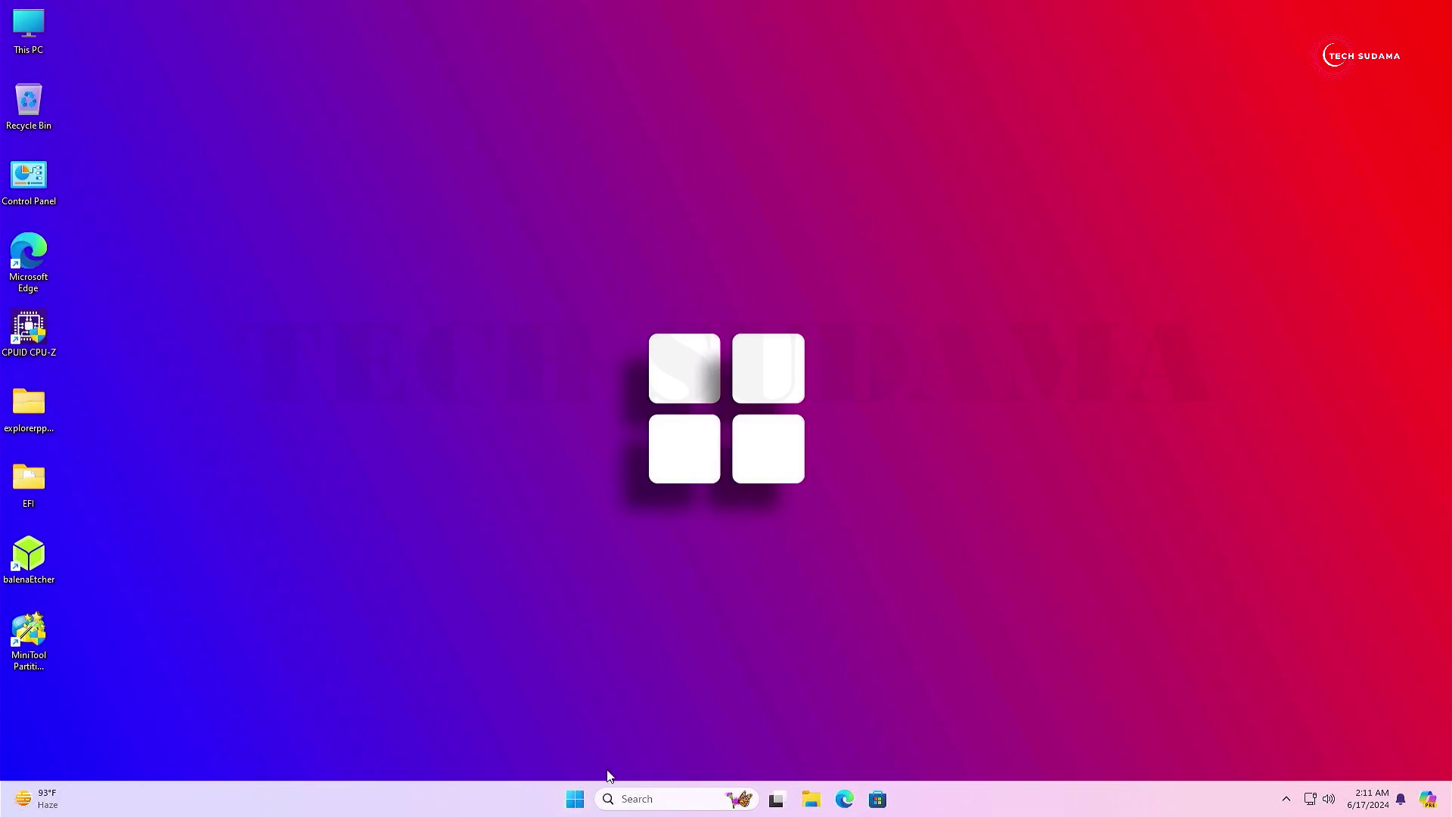
Step: Restart Windows into the OpenCore picker and move the selection to Install macOS 15 beta
{"action": "left_click", "coordinate": [576, 800]}
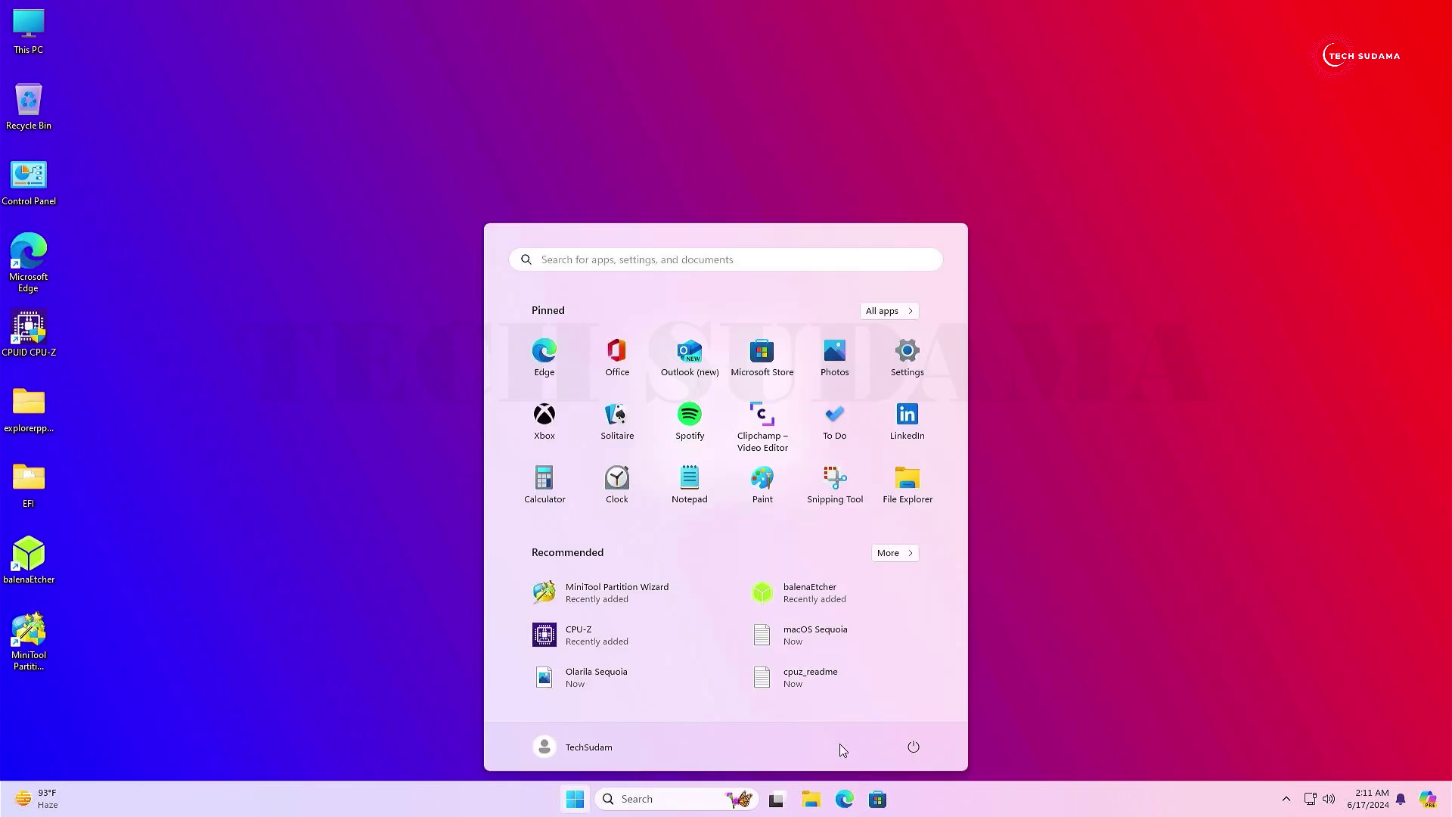
{"action": "left_click", "coordinate": [910, 746]}
{"action": "left_click", "coordinate": [907, 713]}
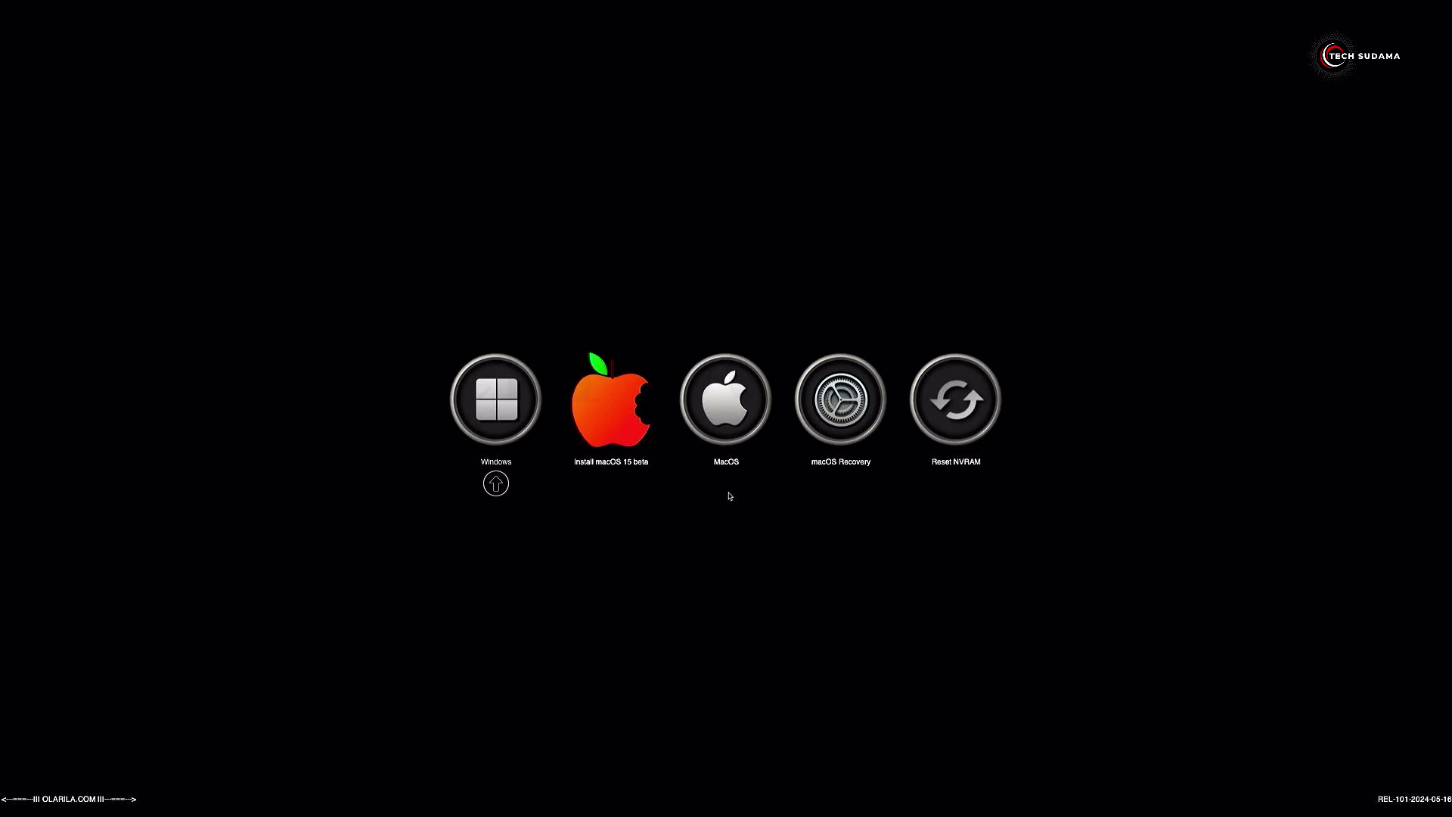
{"action": "key", "text": "Right"}
{"action": "key", "text": "Right"}
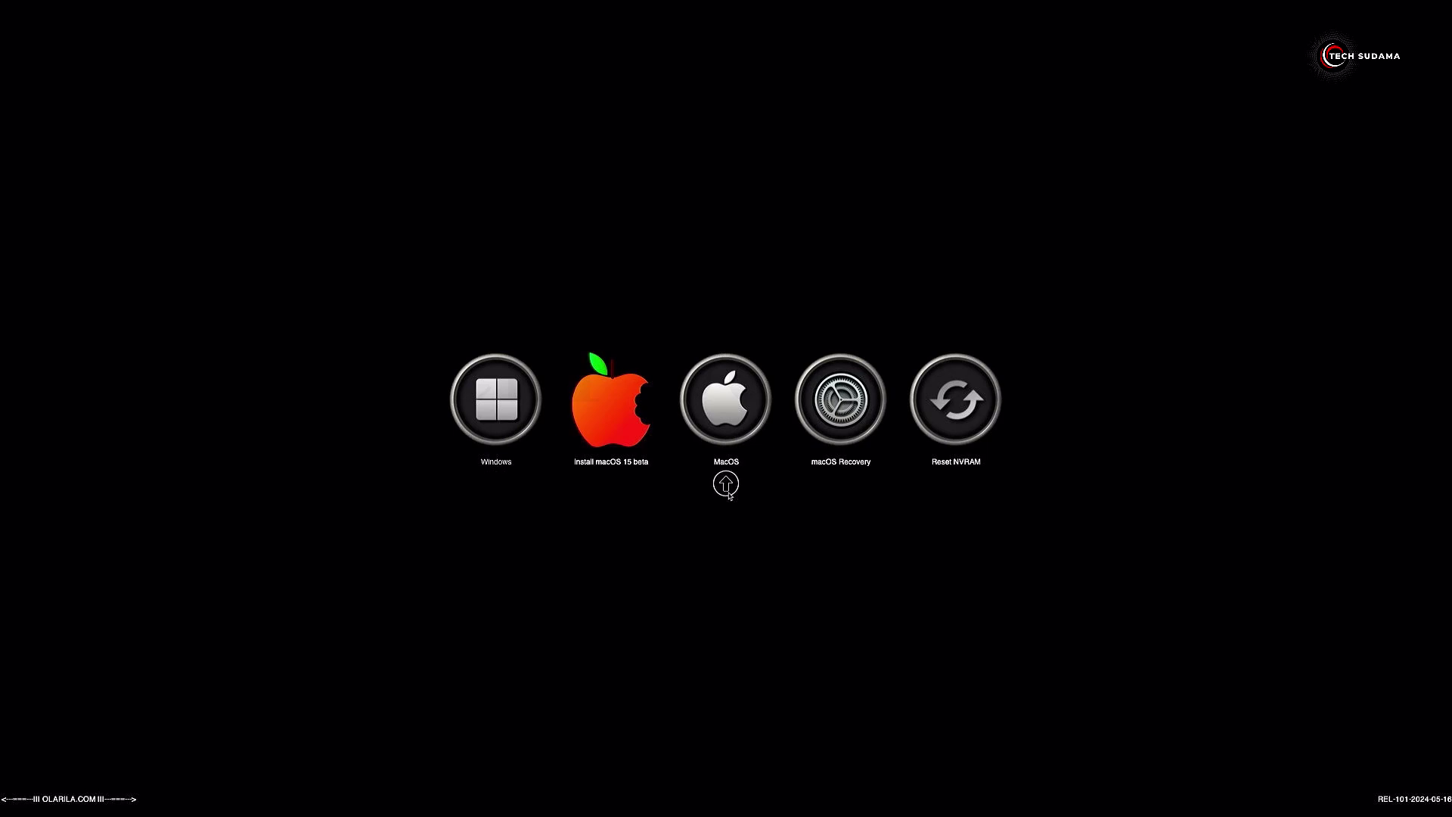